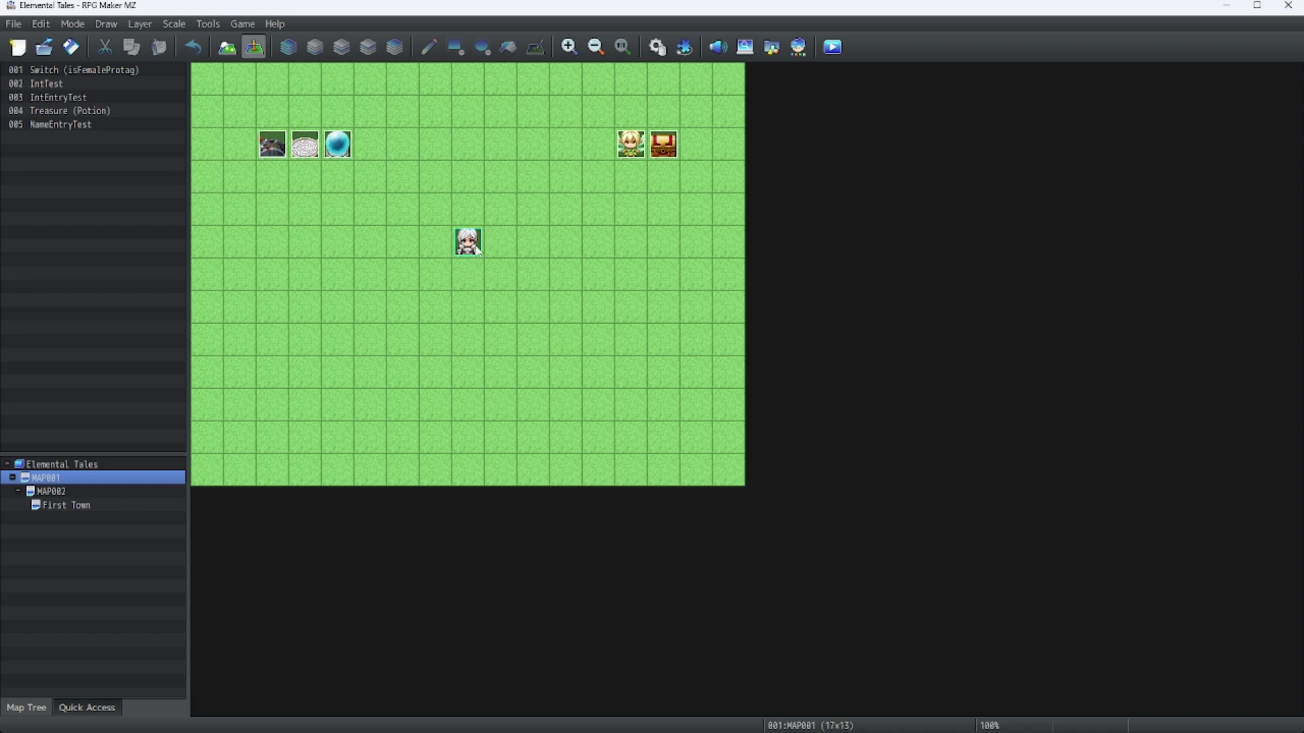
- Drag the player start on MAP001 from tile 8,5 down to tile 8,8
{"action": "left_click", "coordinate": [468, 246]}
{"action": "left_click_drag", "start_coordinate": [466, 296], "coordinate": [466, 340]}
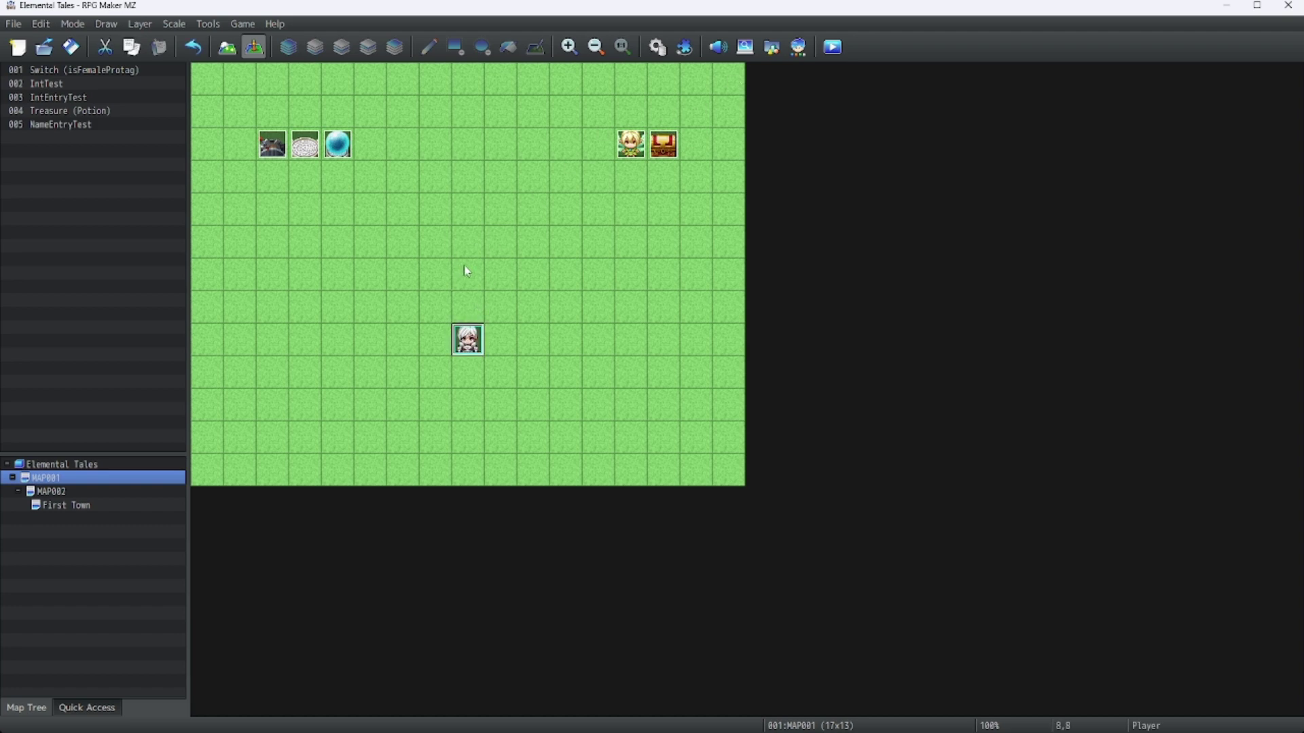
- Create a new event on tile 8,5 named SavePoint
{"action": "right_click", "coordinate": [469, 243]}
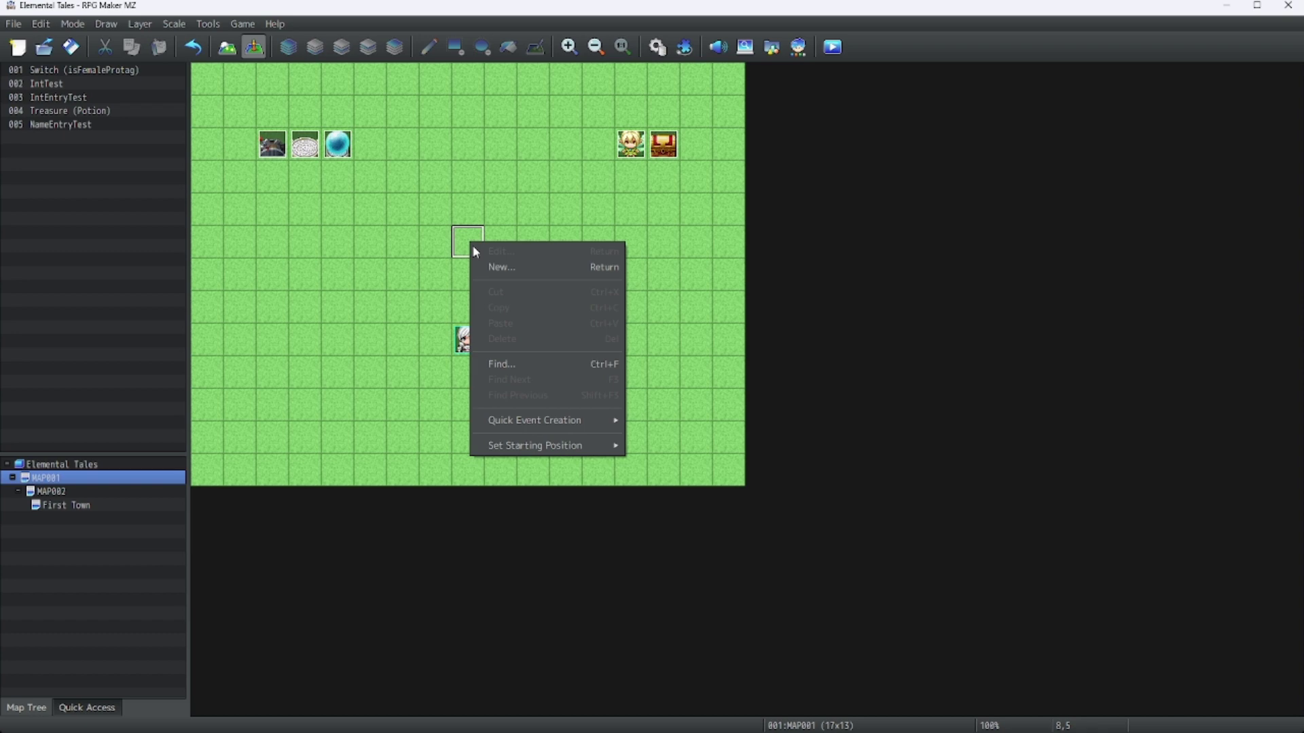
{"action": "left_click", "coordinate": [494, 267]}
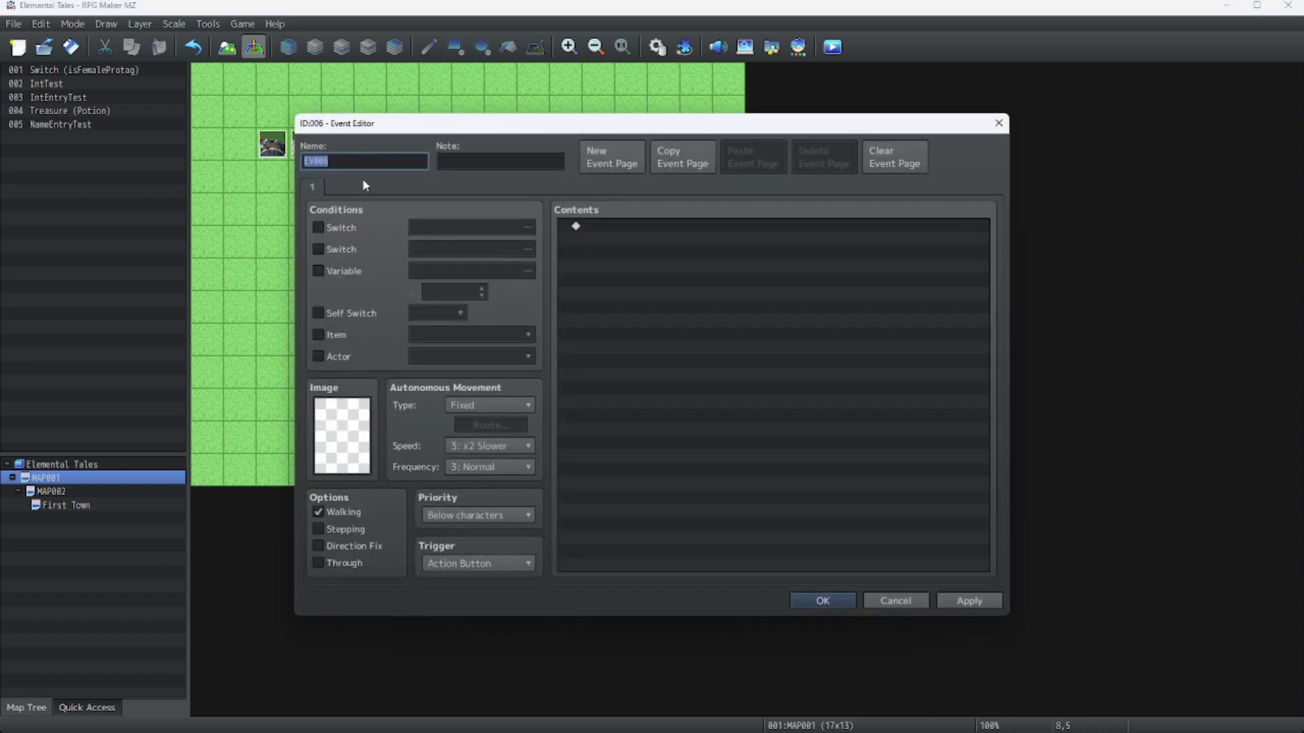
{"action": "type", "text": "SavePoint"}
- Give the event a purple !ElementalCrystals crystal image, Same as characters priority, and save it
{"action": "double_click", "coordinate": [340, 429]}
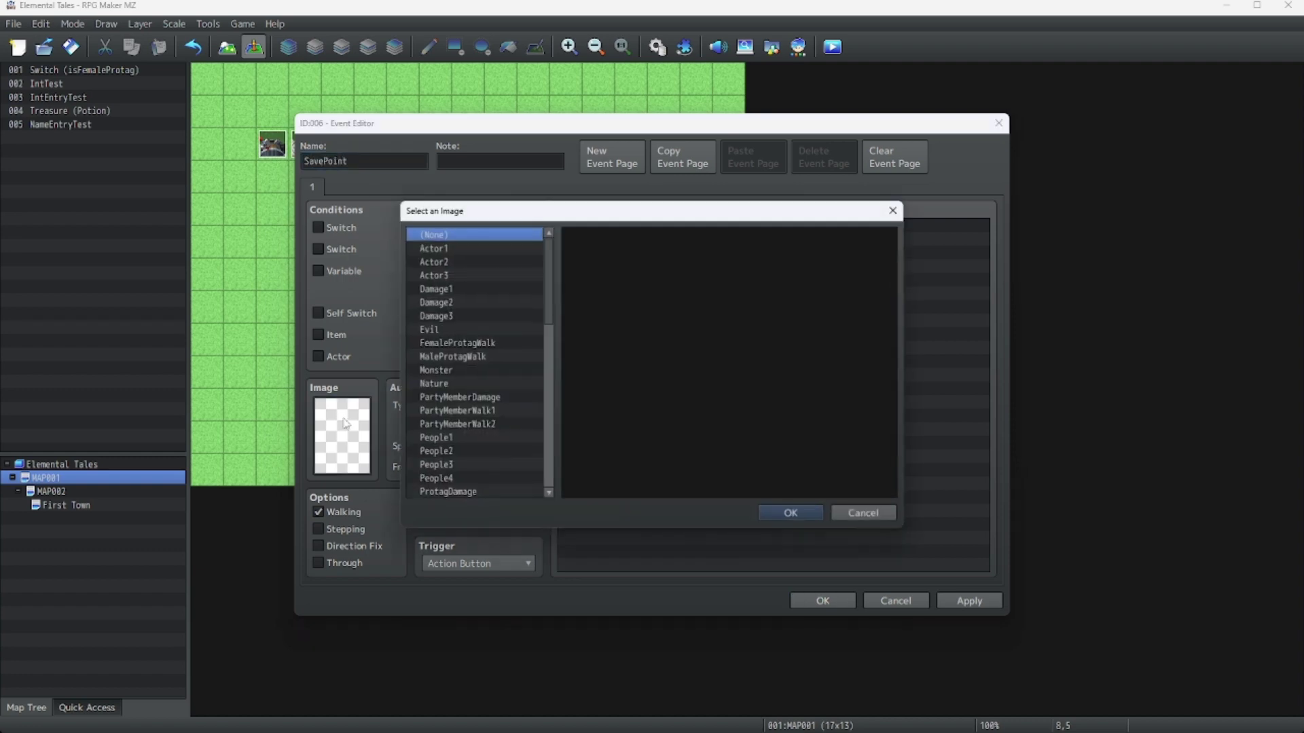
{"action": "left_click_drag", "start_coordinate": [546, 296], "coordinate": [540, 390]}
{"action": "left_click", "coordinate": [463, 421]}
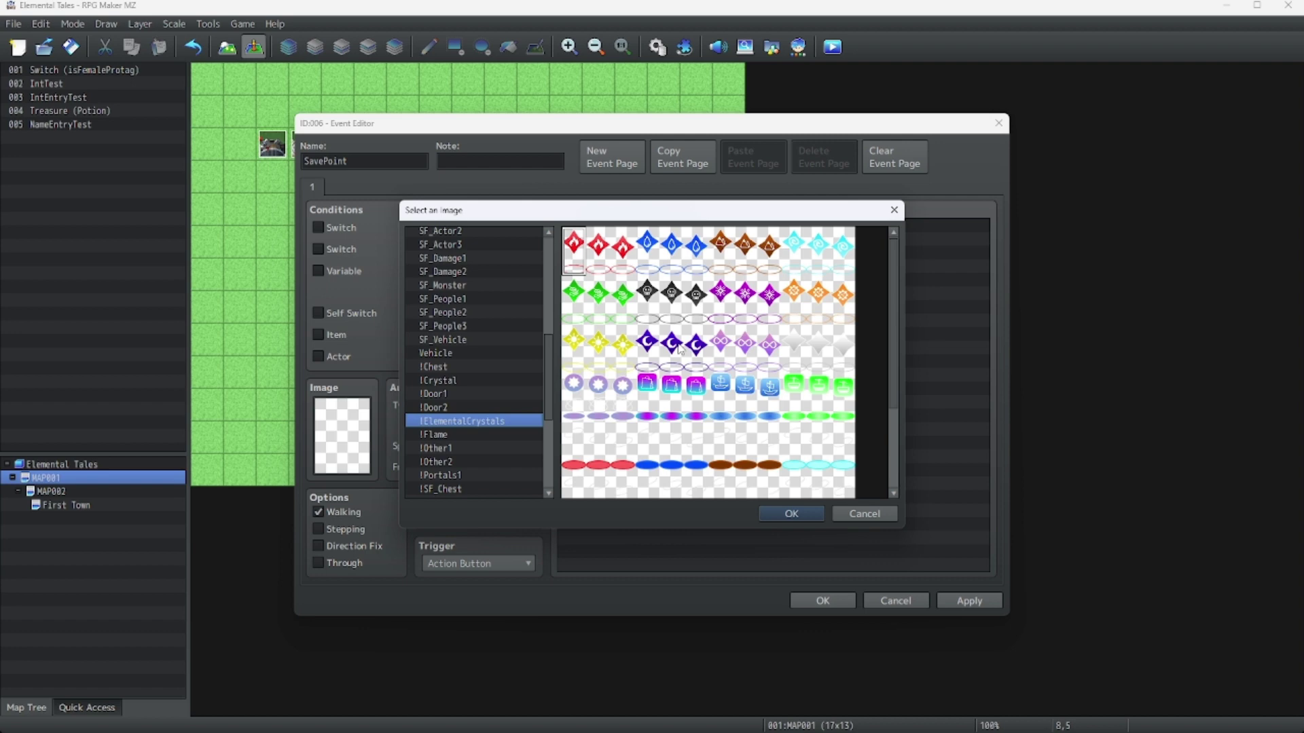
{"action": "left_click_drag", "start_coordinate": [888, 306], "coordinate": [875, 415]}
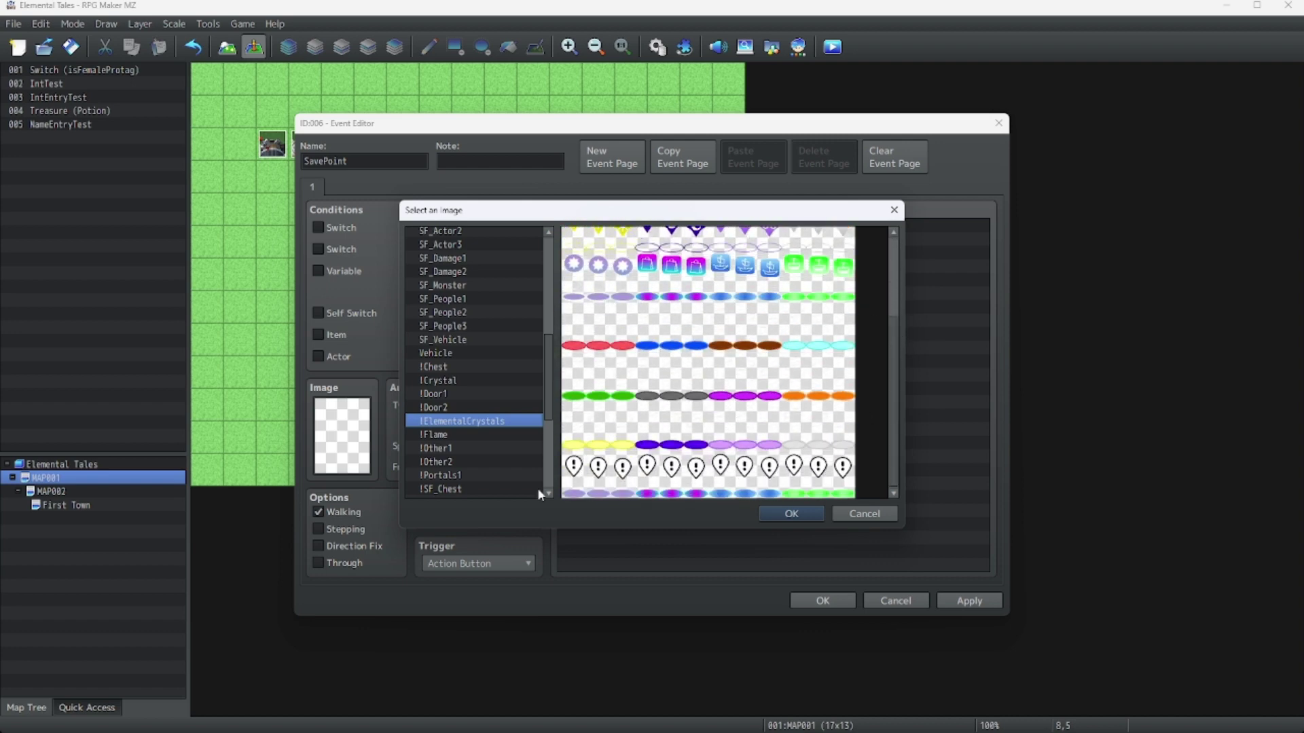
{"action": "scroll", "coordinate": [610, 401], "scroll_direction": "up", "scroll_amount": 1}
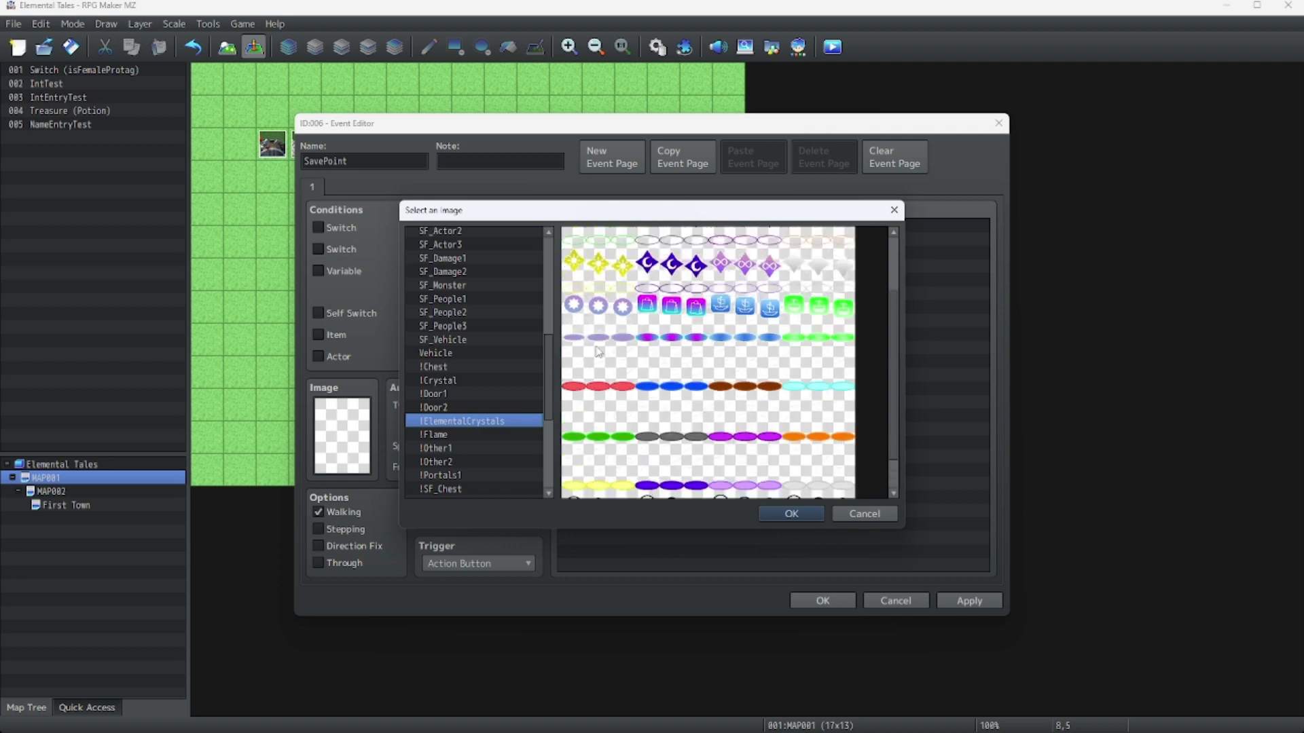
{"action": "left_click", "coordinate": [600, 332]}
{"action": "left_click", "coordinate": [792, 513]}
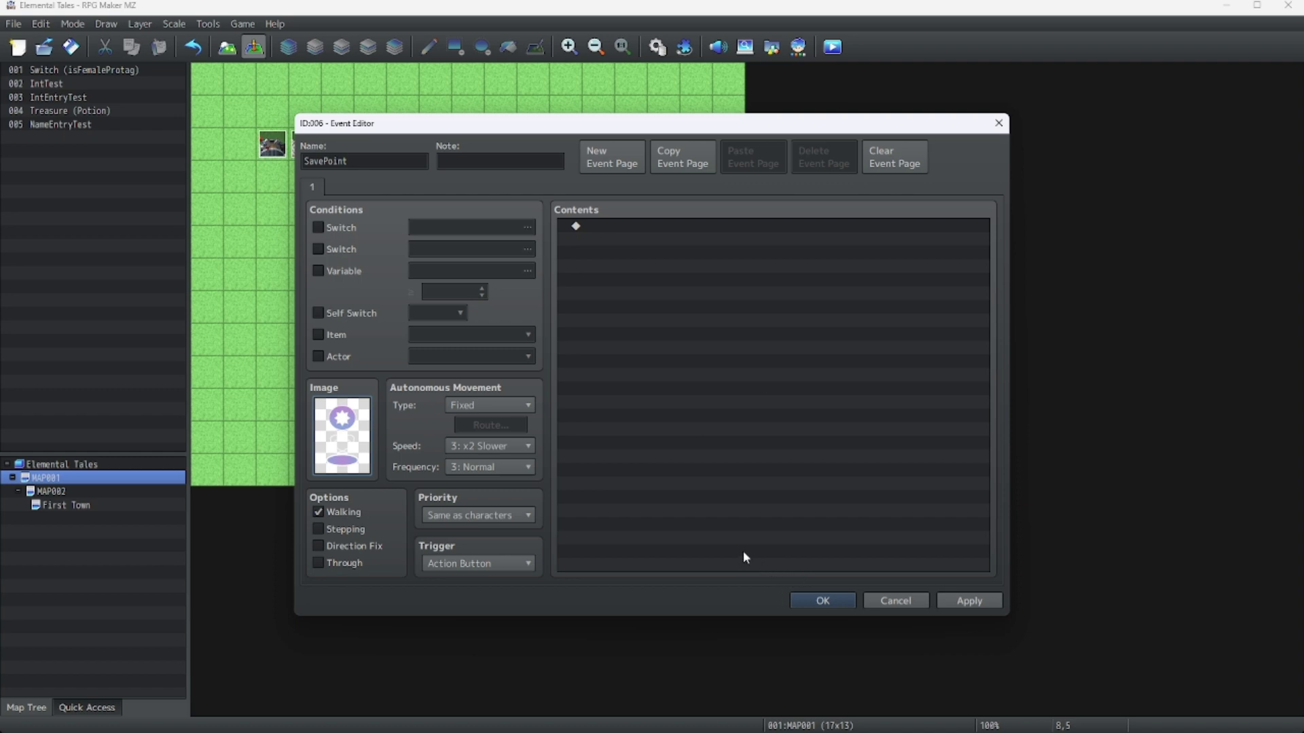
{"action": "left_click", "coordinate": [811, 599]}
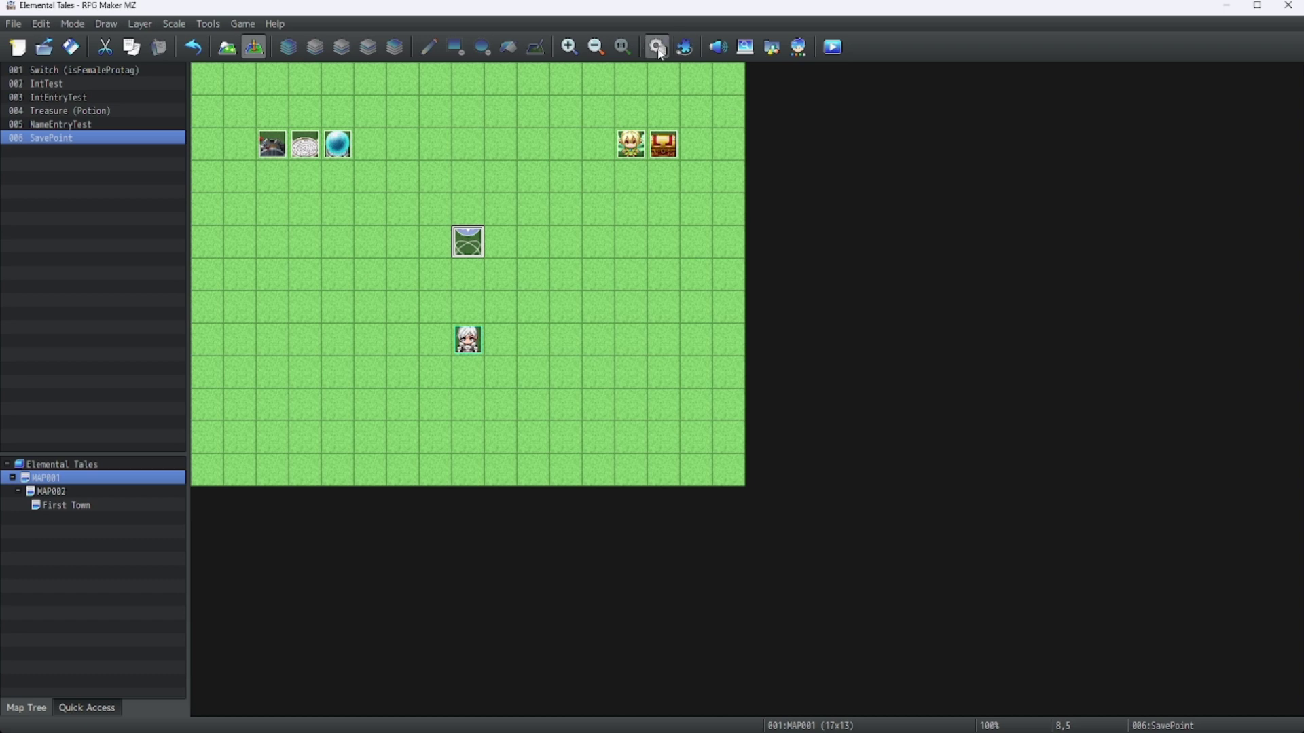
- In the Database's Common Events, name entry 0001 SavePoint and keep its Trigger at None
{"action": "left_click", "coordinate": [683, 38]}
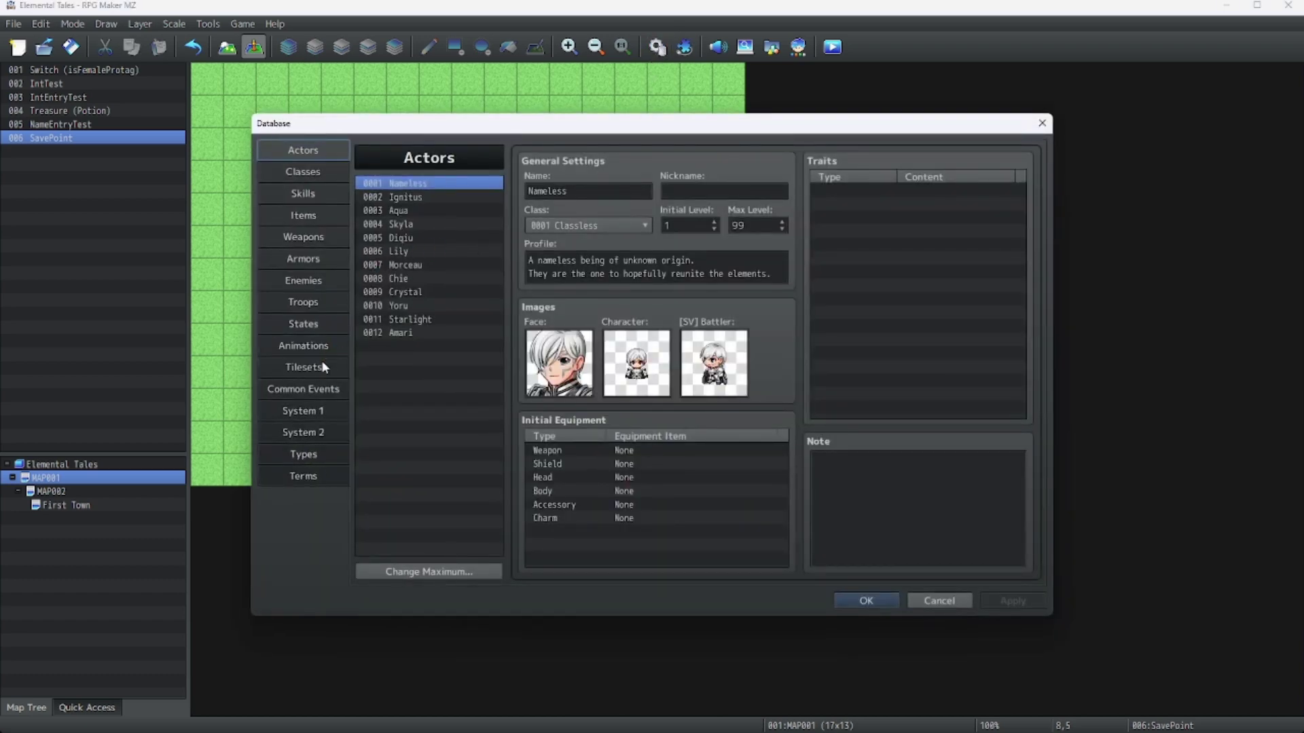
{"action": "left_click", "coordinate": [317, 390]}
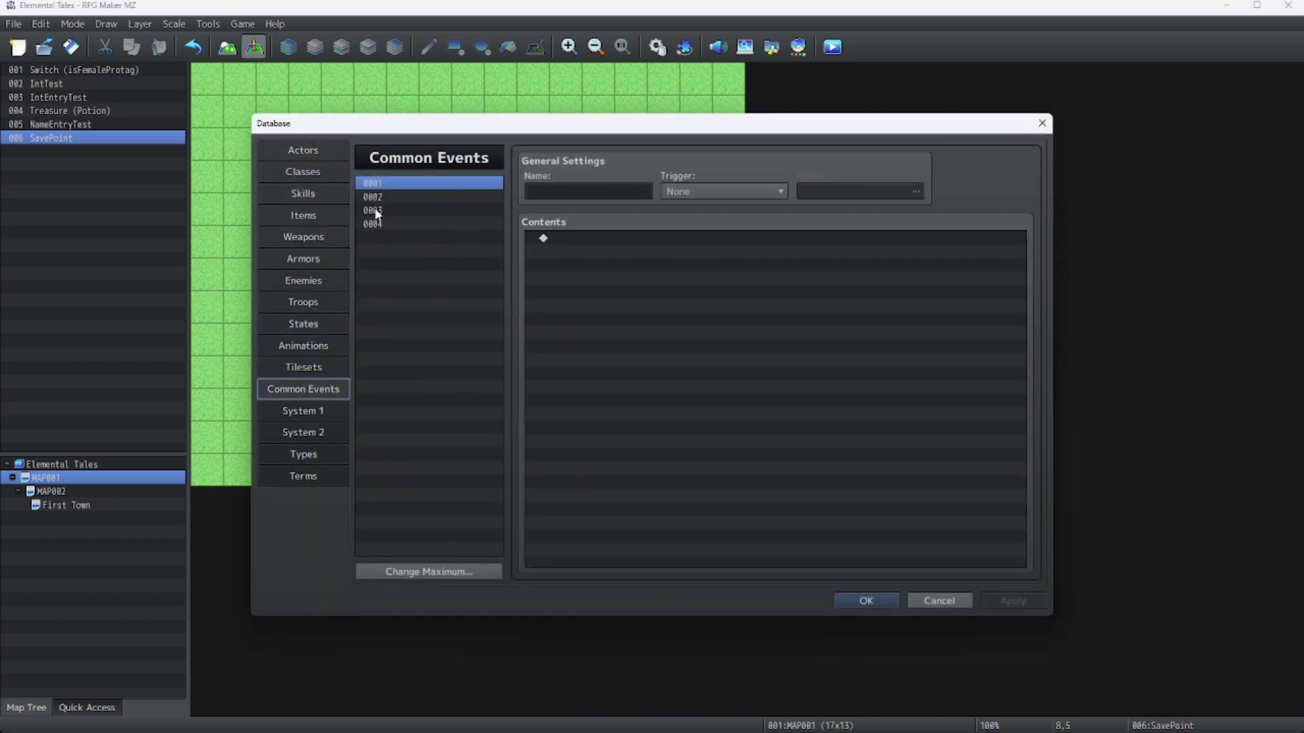
{"action": "left_click", "coordinate": [548, 193]}
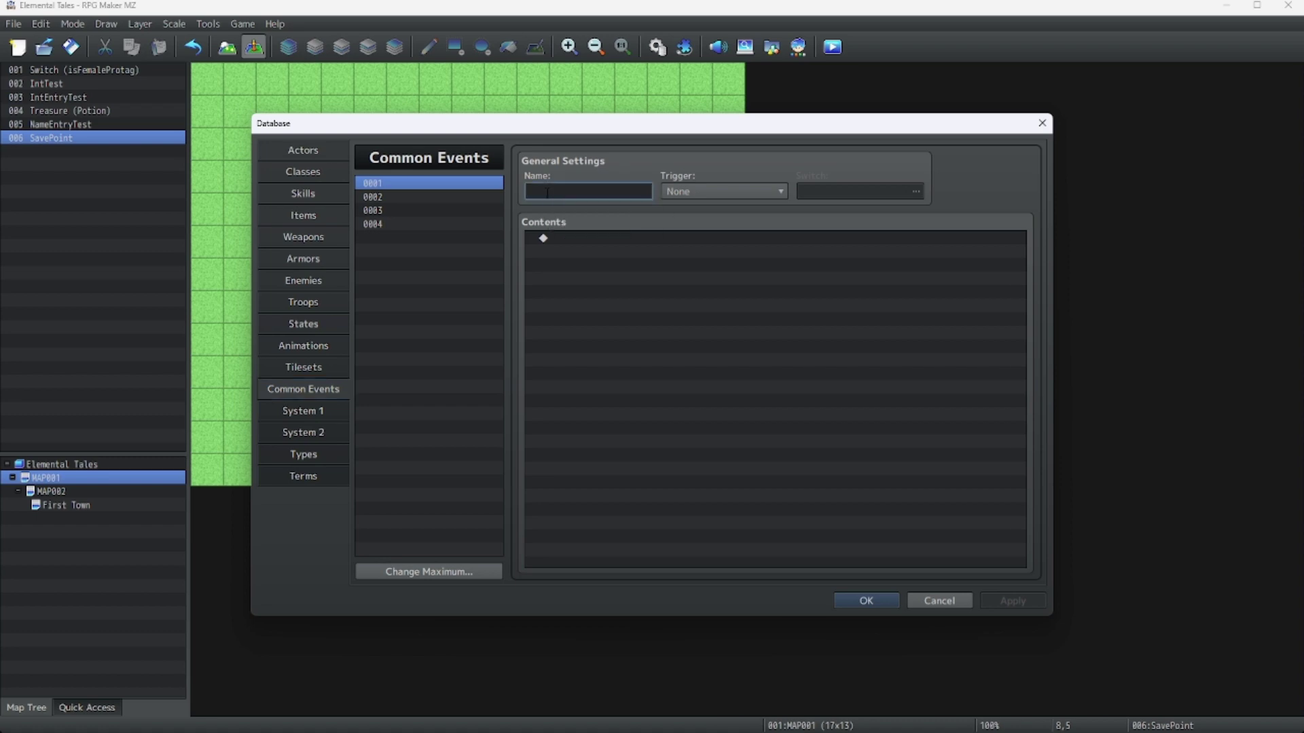
{"action": "type", "text": "Sa"}
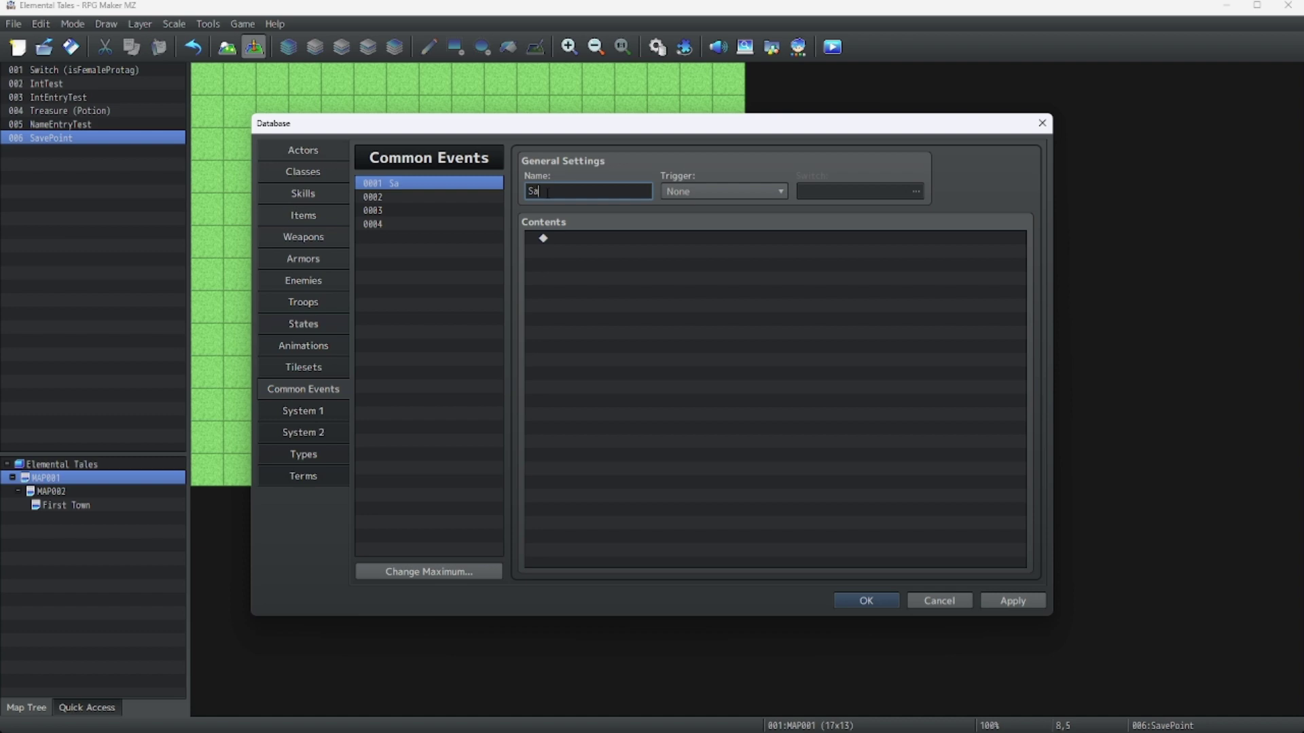
{"action": "type", "text": "vae"}
{"action": "type", "text": "oint"}
{"action": "left_click", "coordinate": [684, 190]}
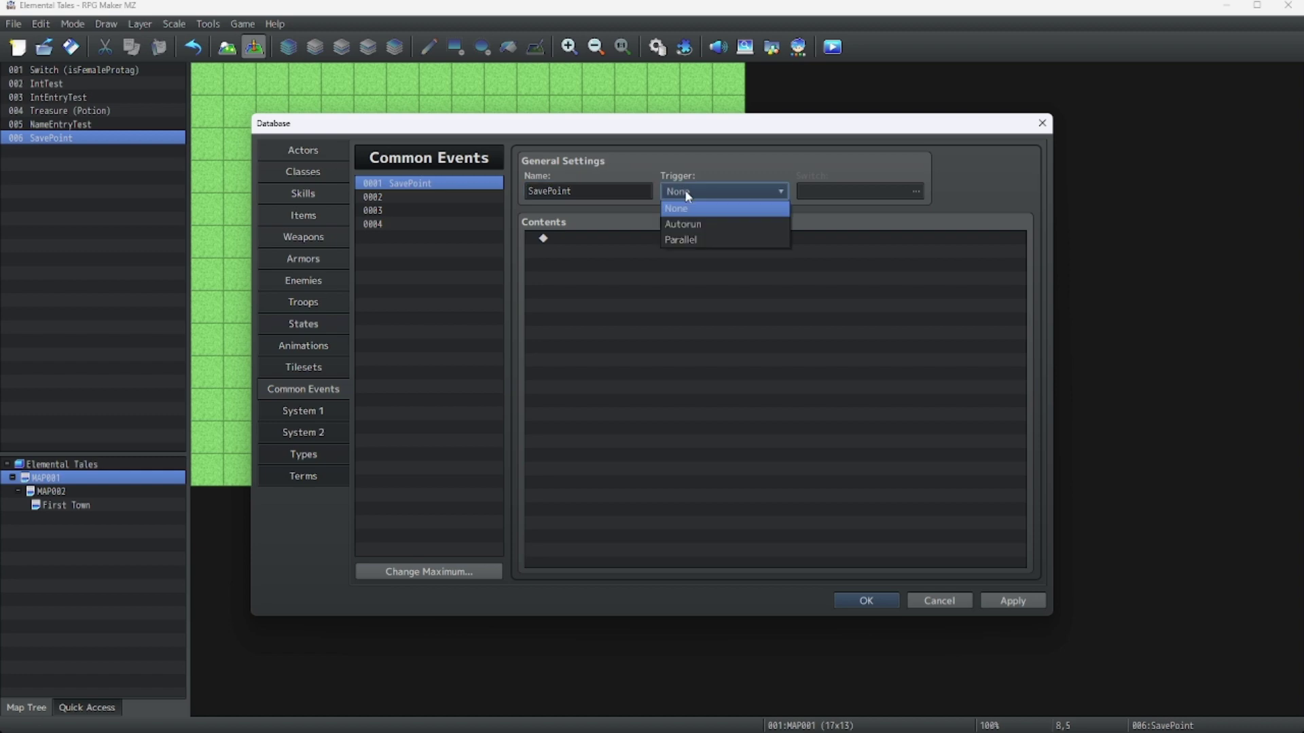
{"action": "left_click", "coordinate": [692, 192]}
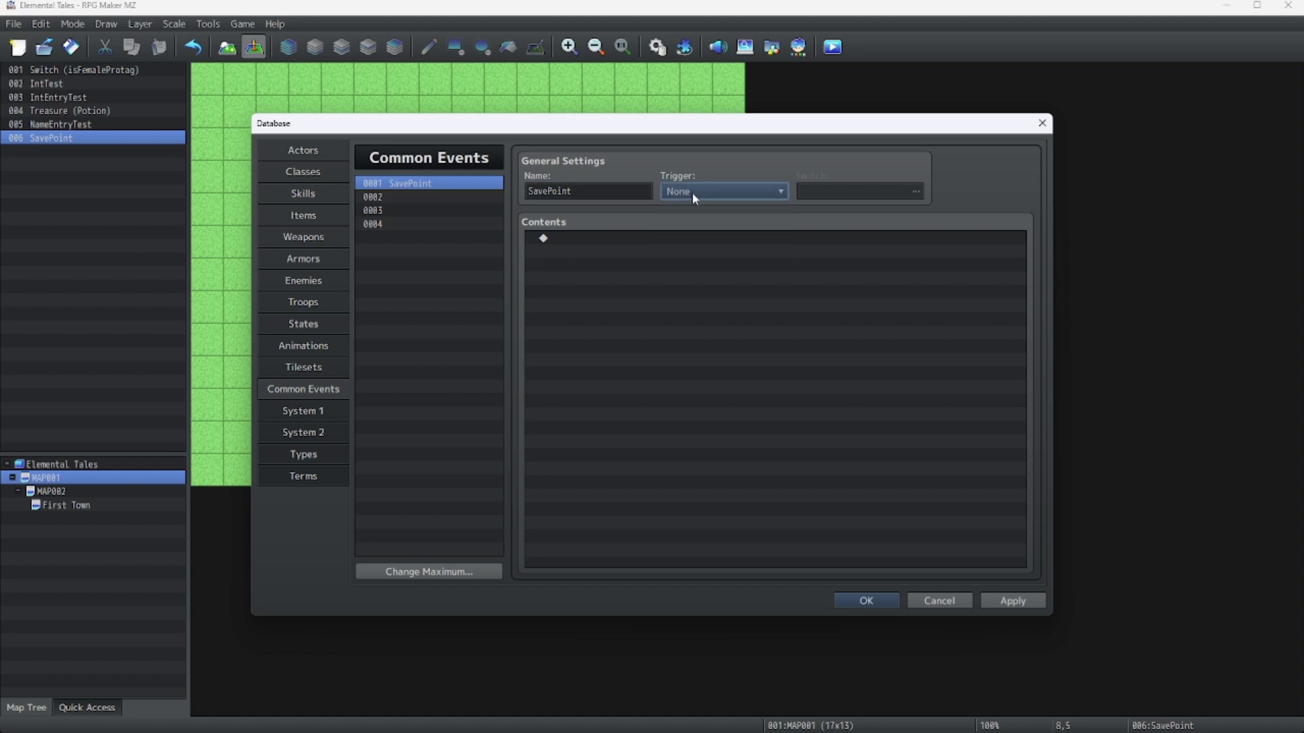
{"action": "double_click", "coordinate": [558, 239]}
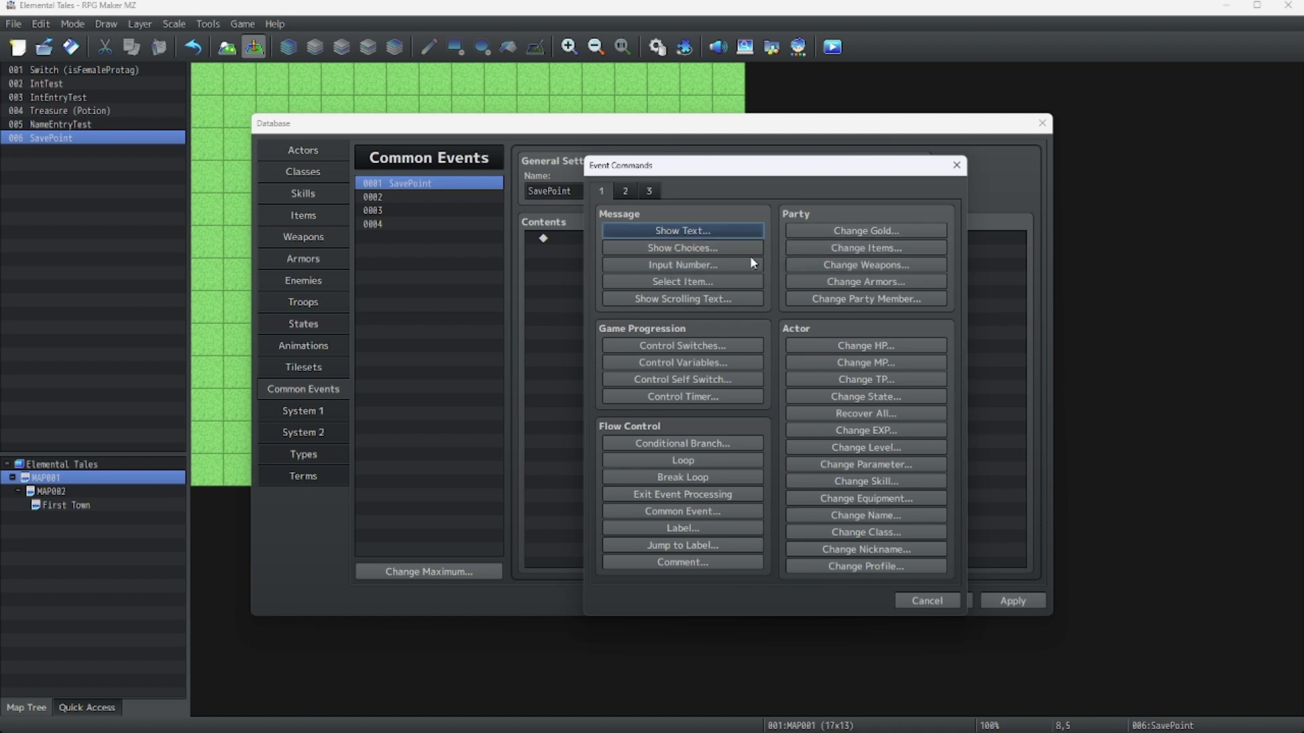
- Add a Recover All command for the Entire Party as the first line
{"action": "left_click", "coordinate": [840, 410]}
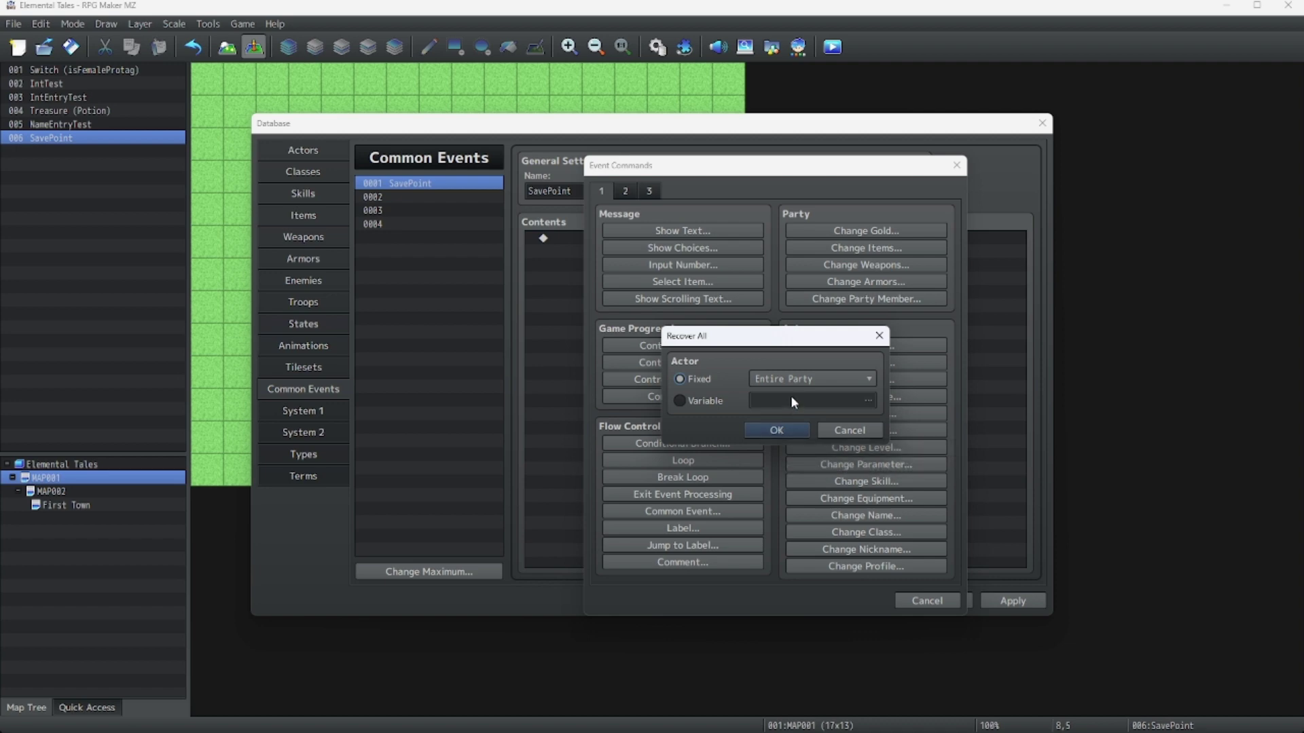
{"action": "left_click", "coordinate": [765, 425]}
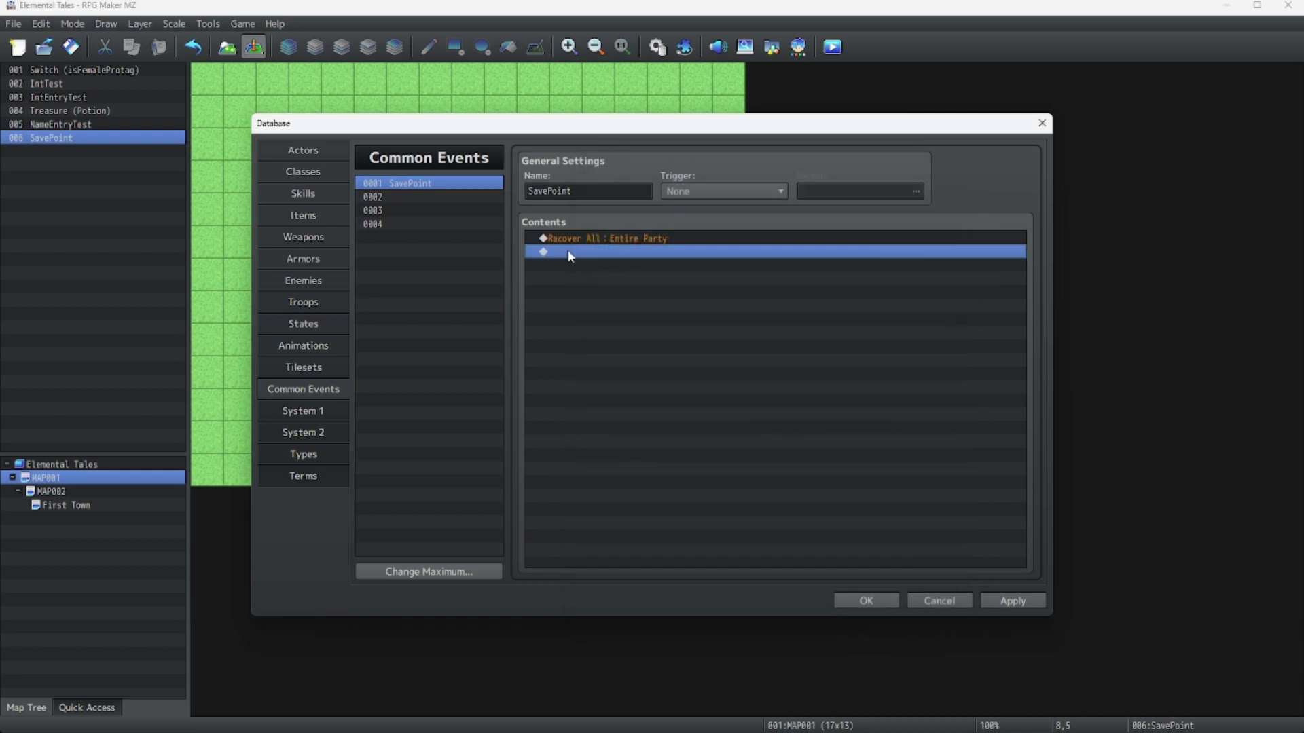
- Add a Show Text message after the heal: 'Your party's HP and MP have been restored!'
{"action": "right_click", "coordinate": [568, 253]}
{"action": "left_click", "coordinate": [595, 262]}
{"action": "left_click", "coordinate": [654, 231]}
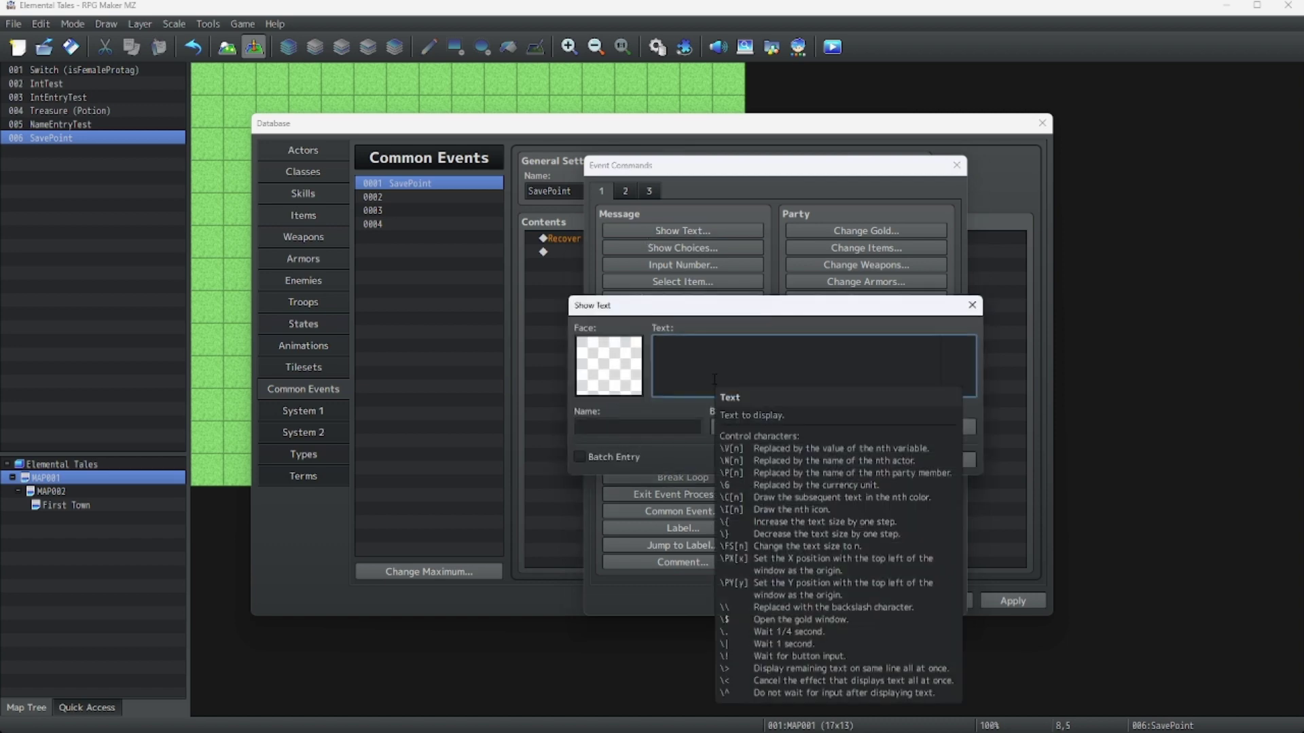
{"action": "type", "text": "Your party"}
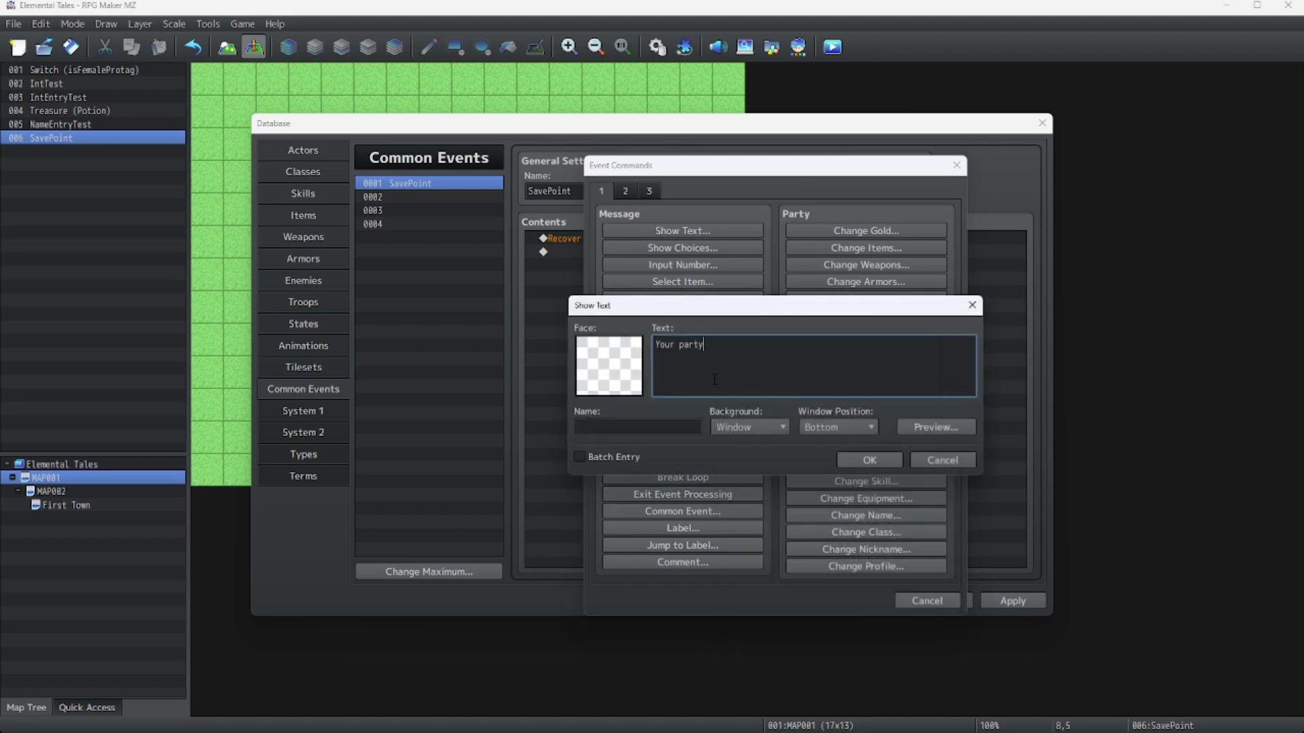
{"action": "type", "text": "'s HP and MP have been restored!"}
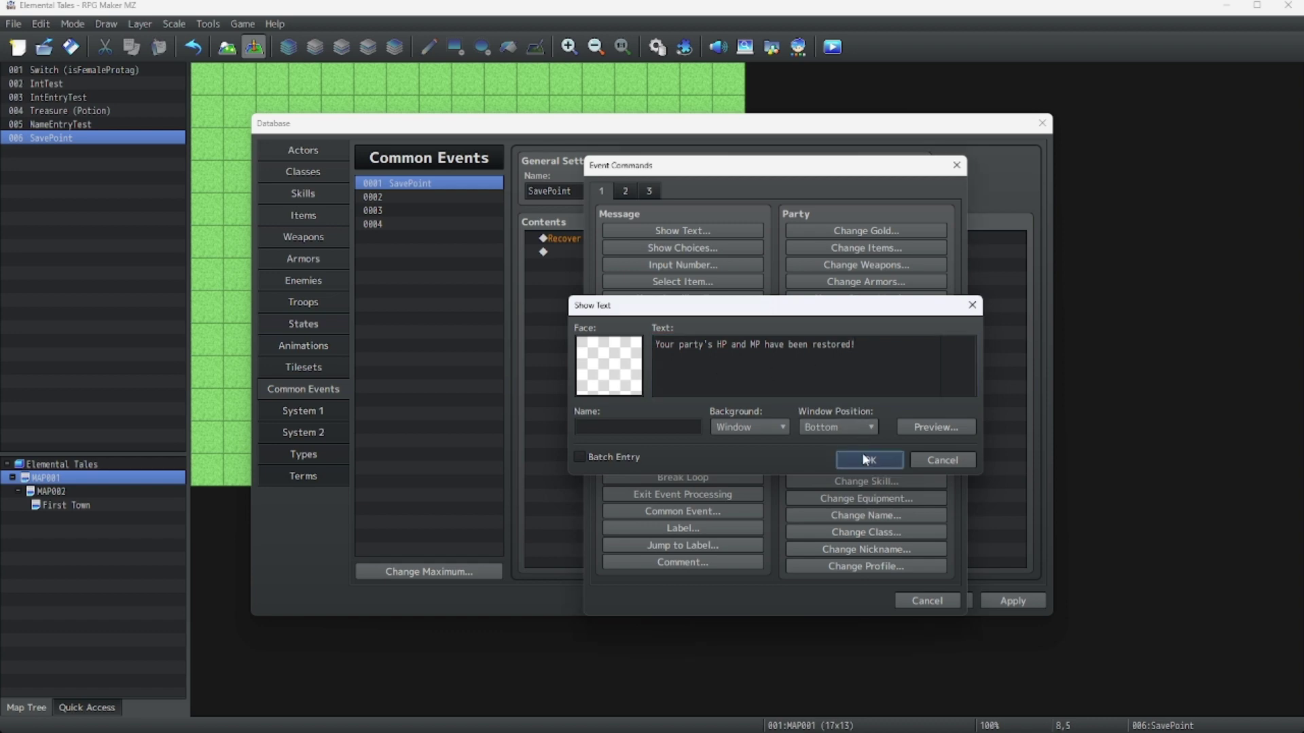
{"action": "left_click", "coordinate": [866, 458]}
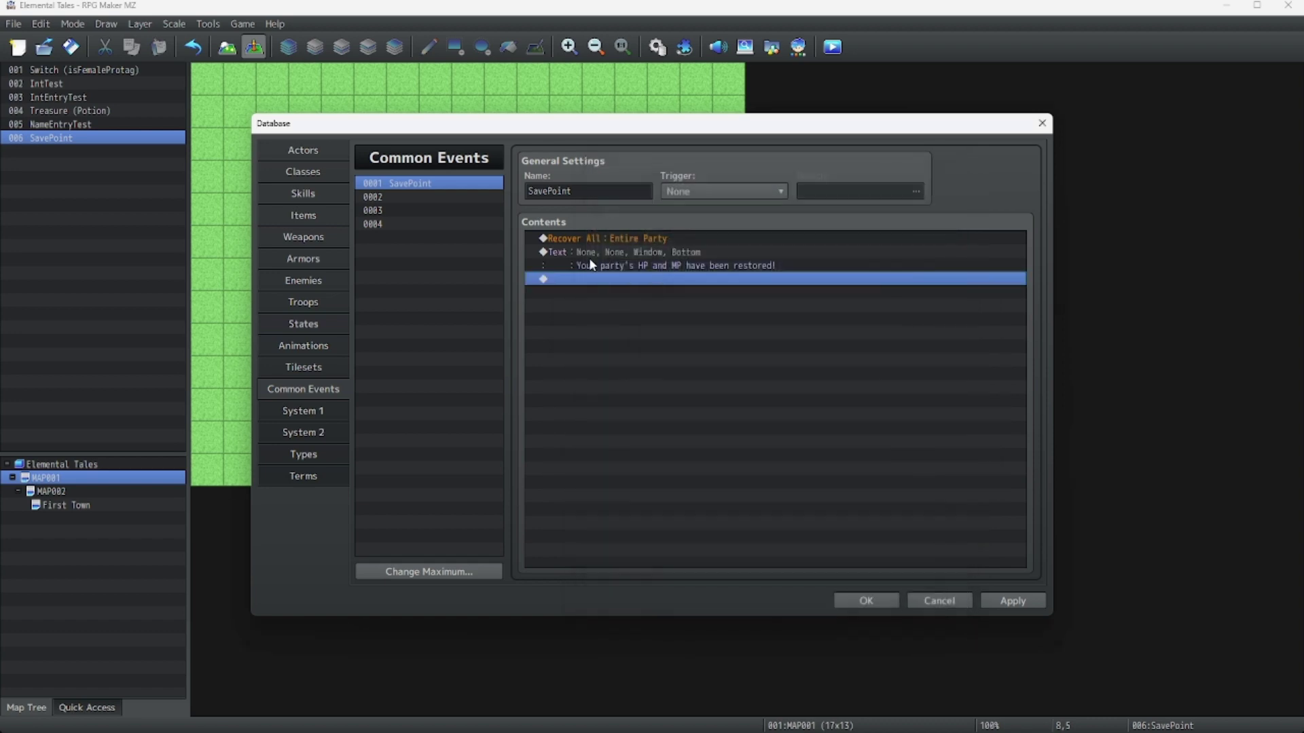
- Insert a Play SE: Recovery (90, 100, 0) command before the restored message
{"action": "right_click", "coordinate": [557, 277]}
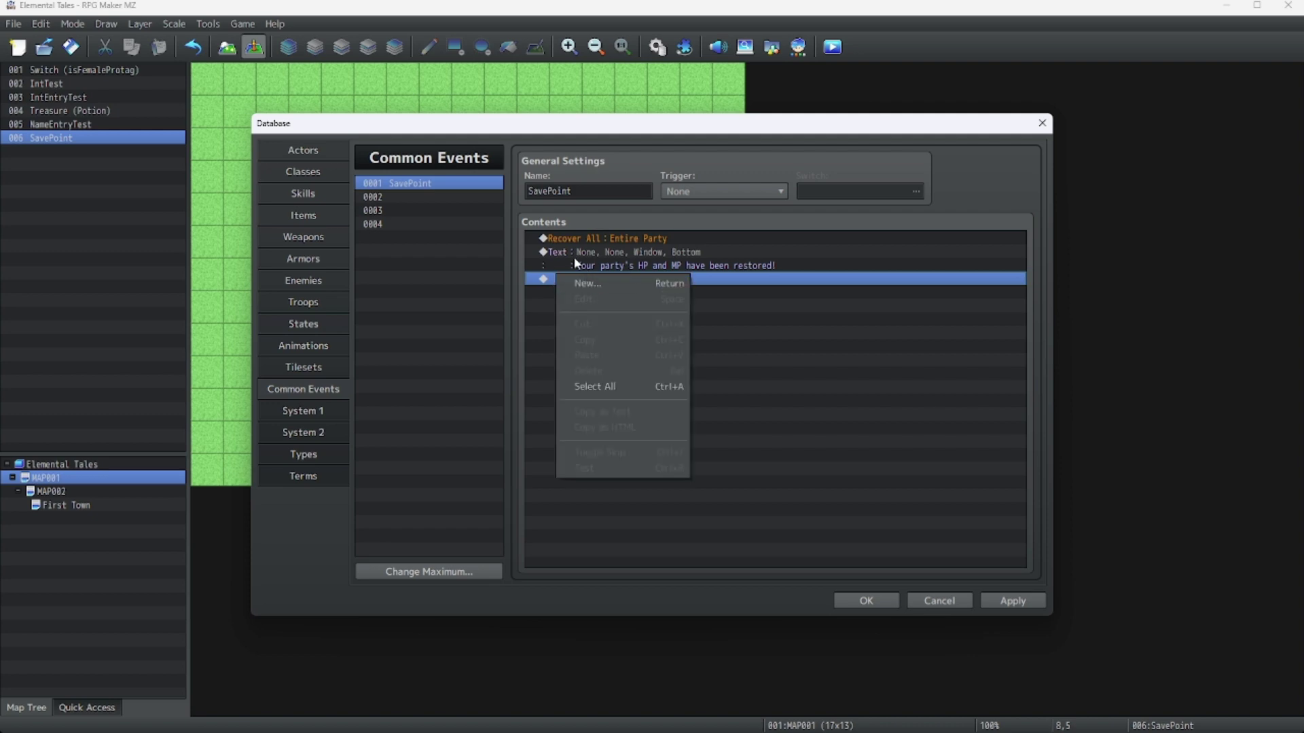
{"action": "right_click", "coordinate": [568, 254]}
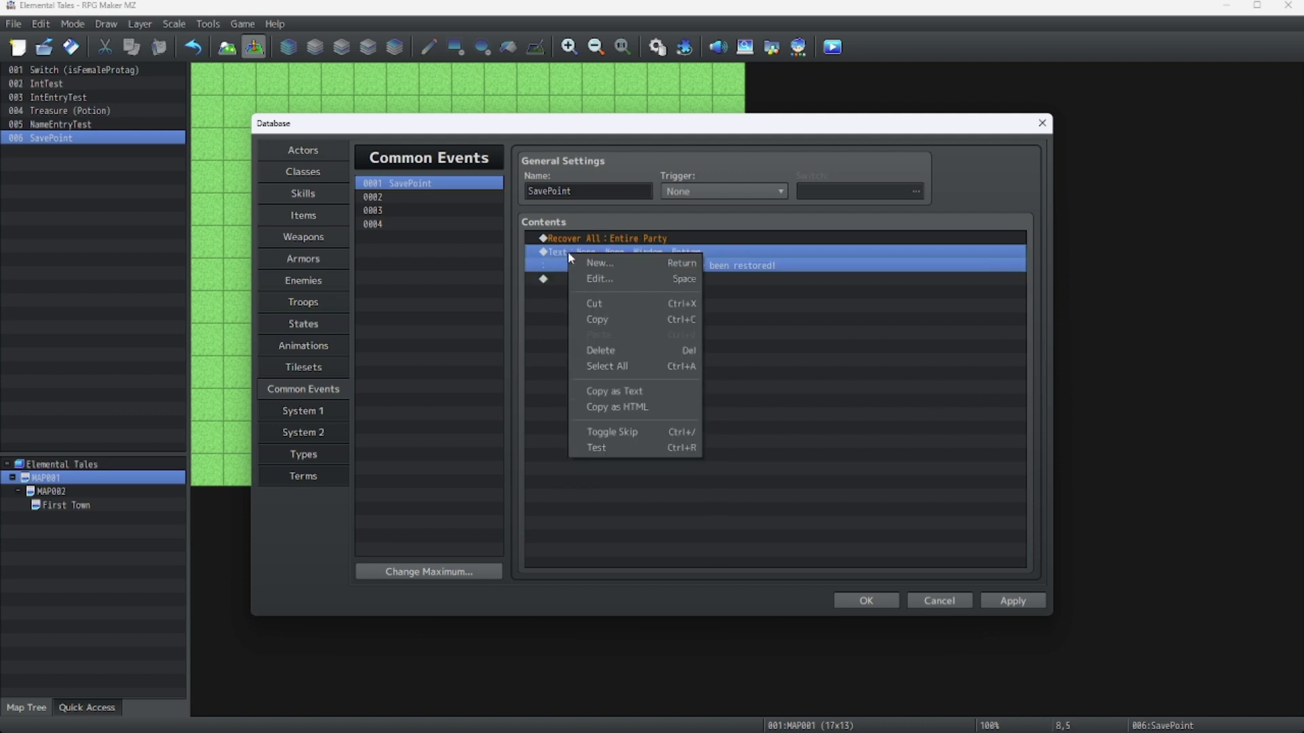
{"action": "left_click", "coordinate": [611, 265]}
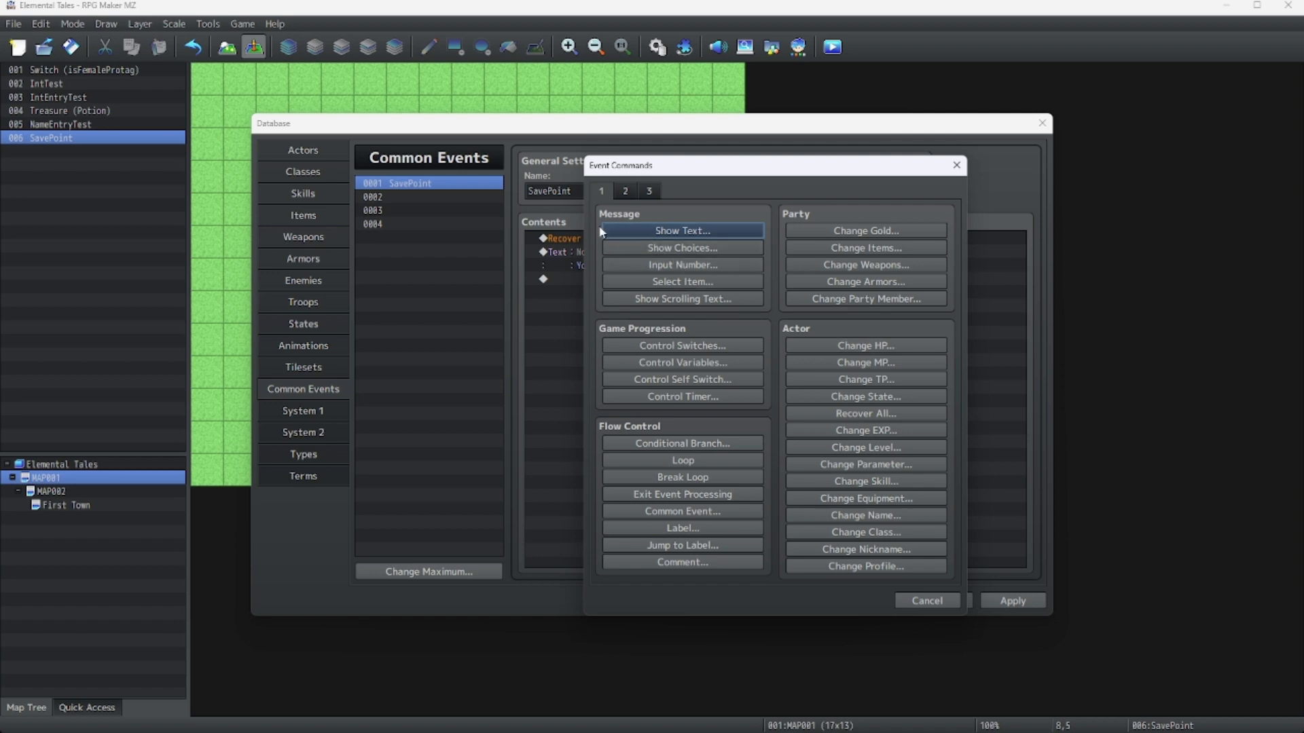
{"action": "left_click", "coordinate": [625, 192]}
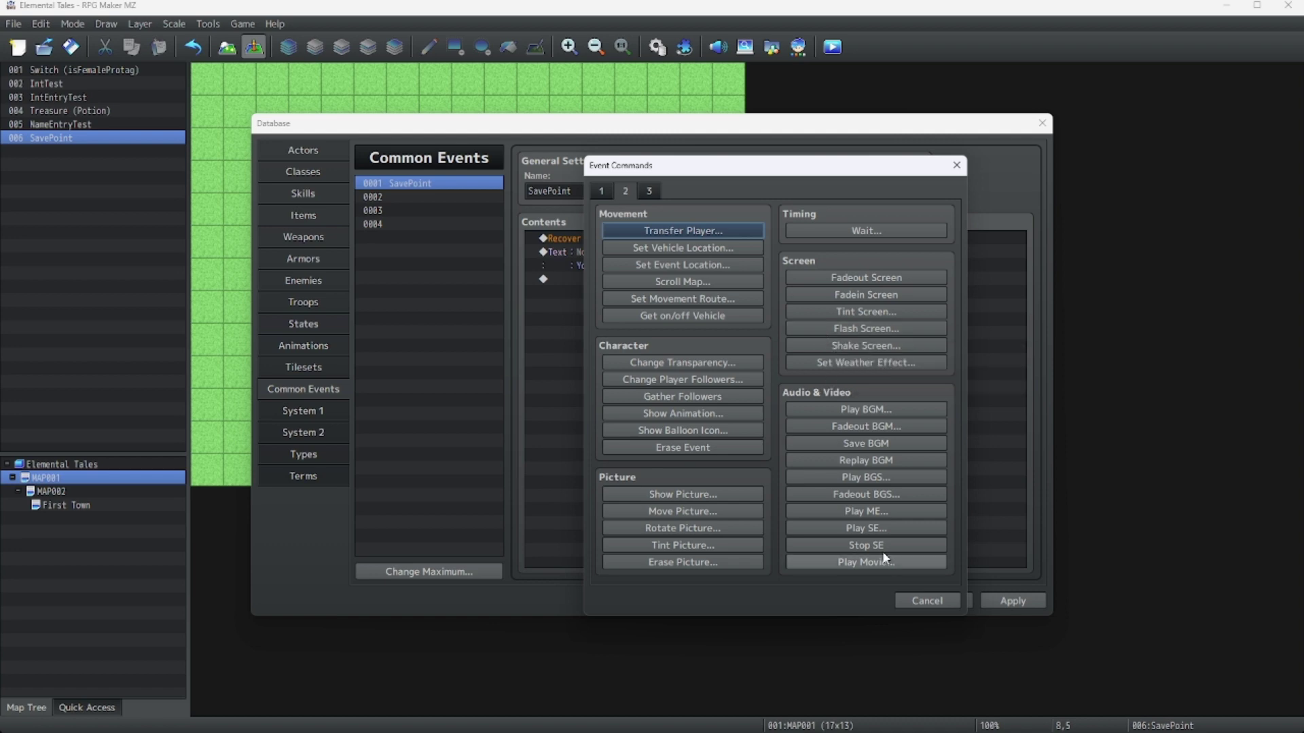
{"action": "left_click", "coordinate": [861, 528]}
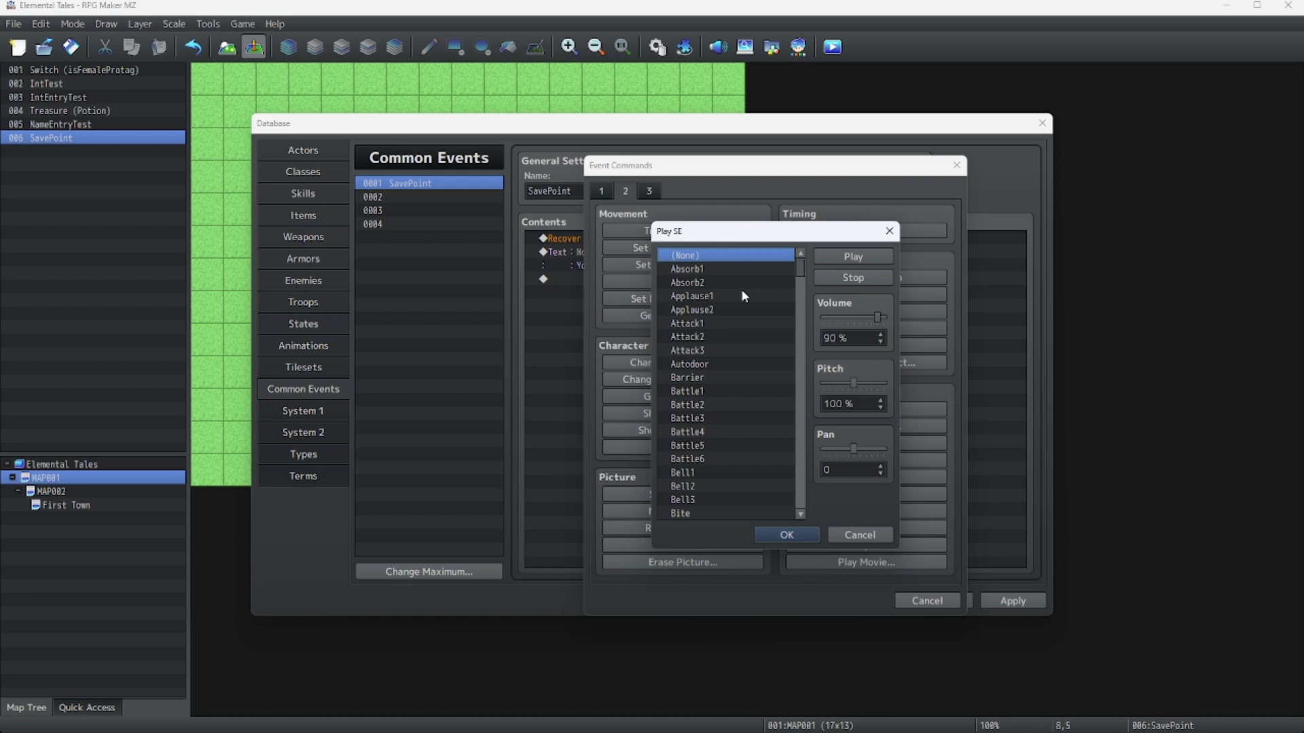
{"action": "scroll", "coordinate": [710, 349], "scroll_direction": "down", "scroll_amount": 4}
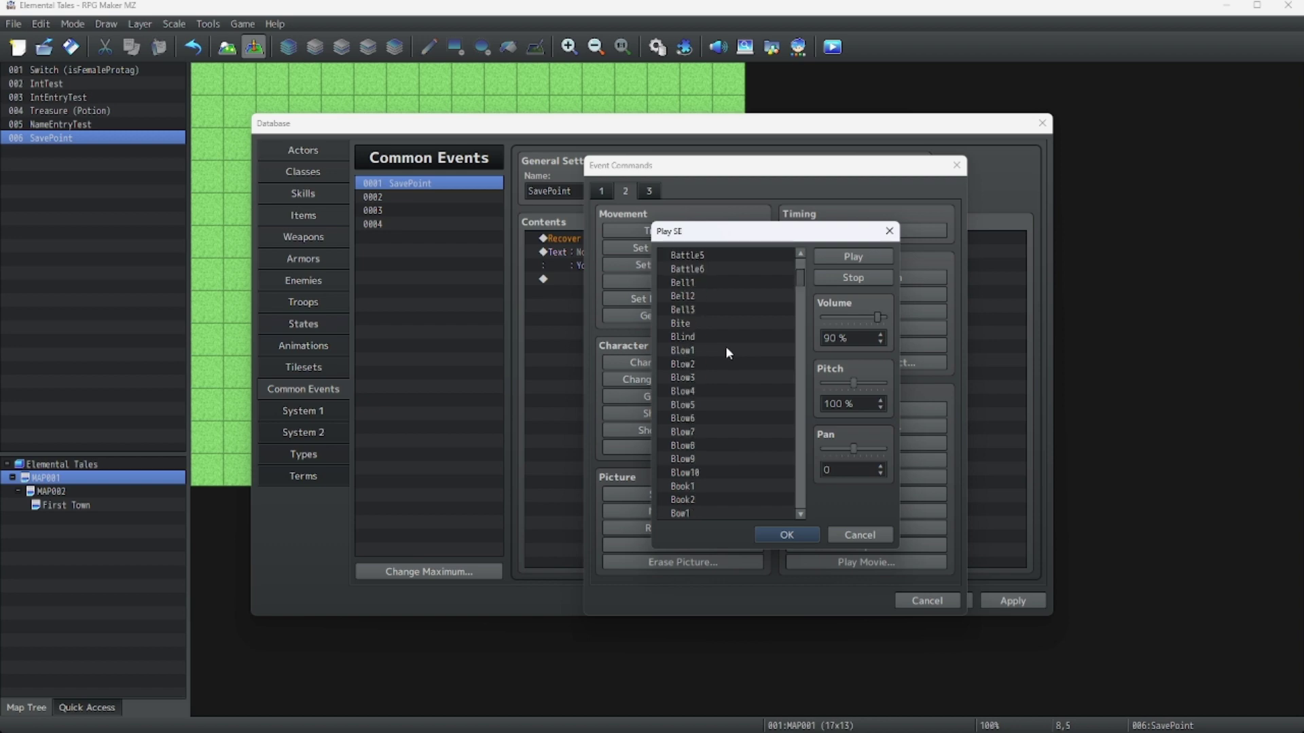
{"action": "scroll", "coordinate": [724, 347], "scroll_direction": "down", "scroll_amount": 1}
{"action": "left_click_drag", "start_coordinate": [802, 283], "coordinate": [800, 442]}
{"action": "left_click", "coordinate": [694, 342]}
{"action": "left_click", "coordinate": [689, 330]}
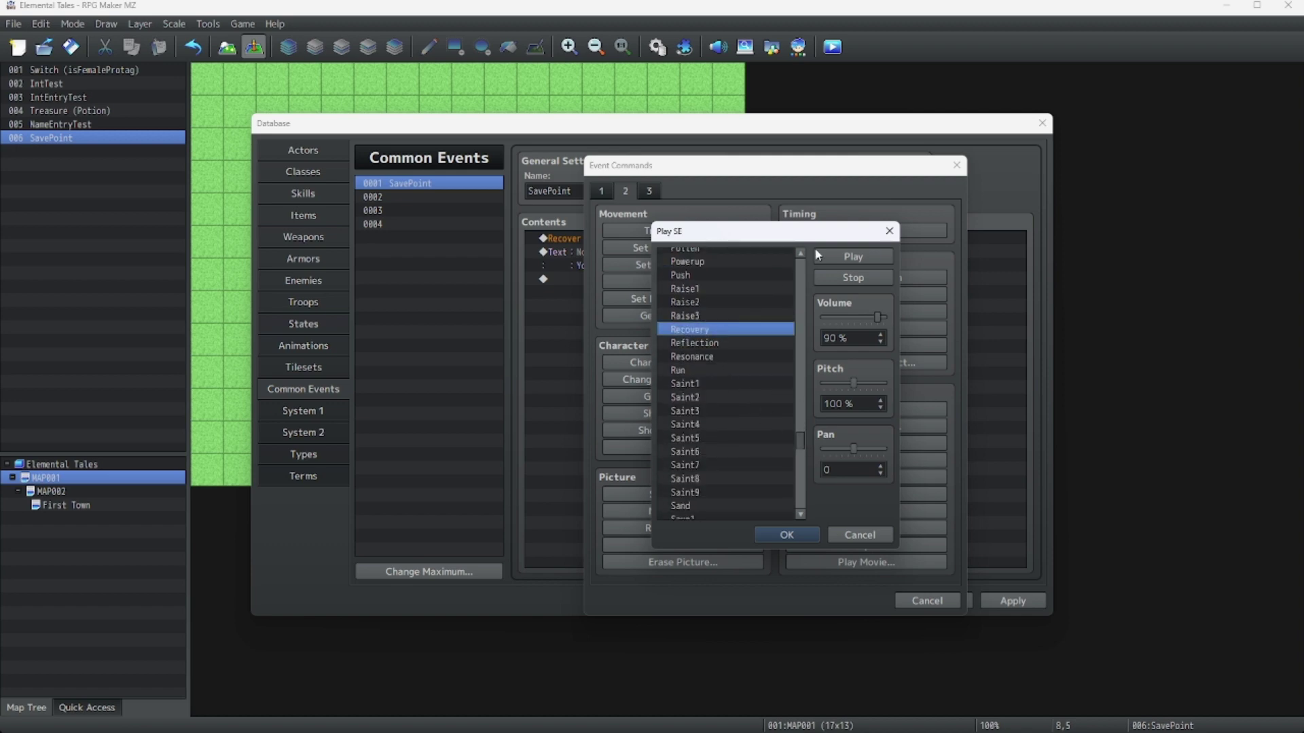
{"action": "left_click", "coordinate": [853, 257]}
{"action": "left_click", "coordinate": [792, 533]}
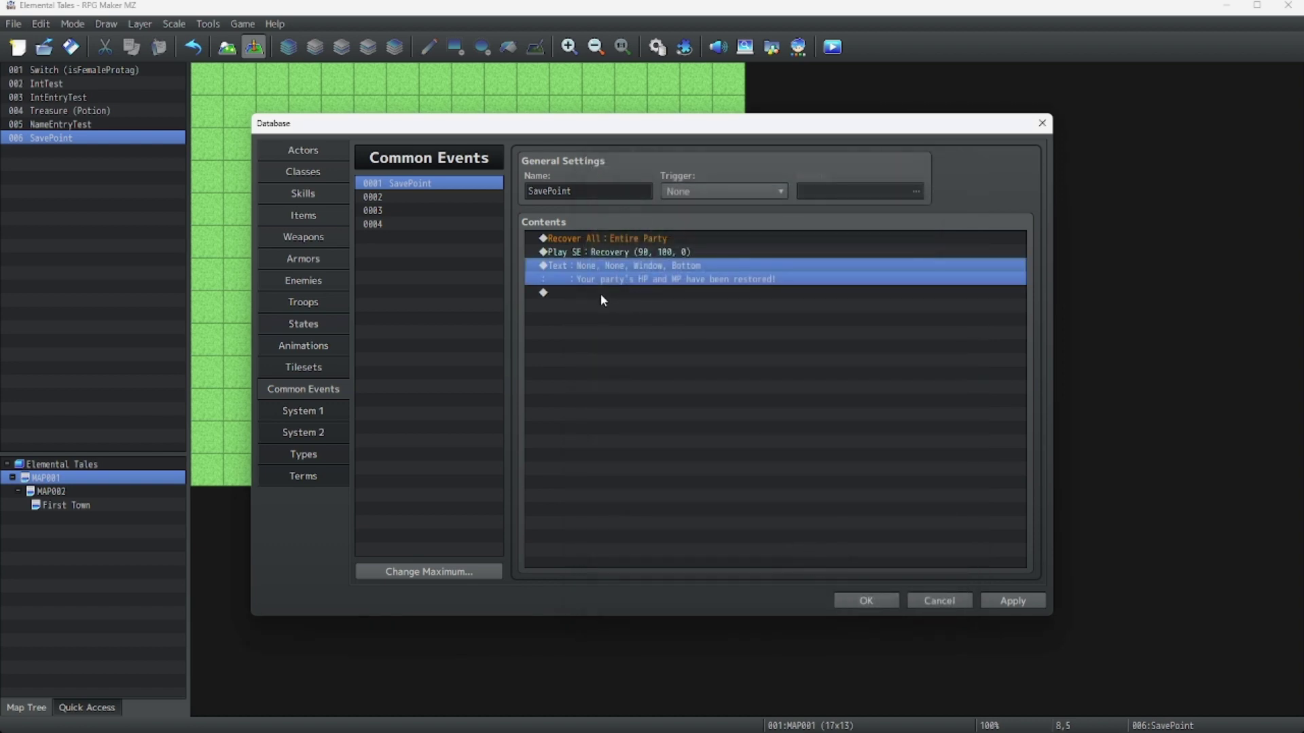
- Add a Show Text message asking 'What will you do at this Save Point?'
{"action": "left_click", "coordinate": [581, 292]}
{"action": "right_click", "coordinate": [582, 292]}
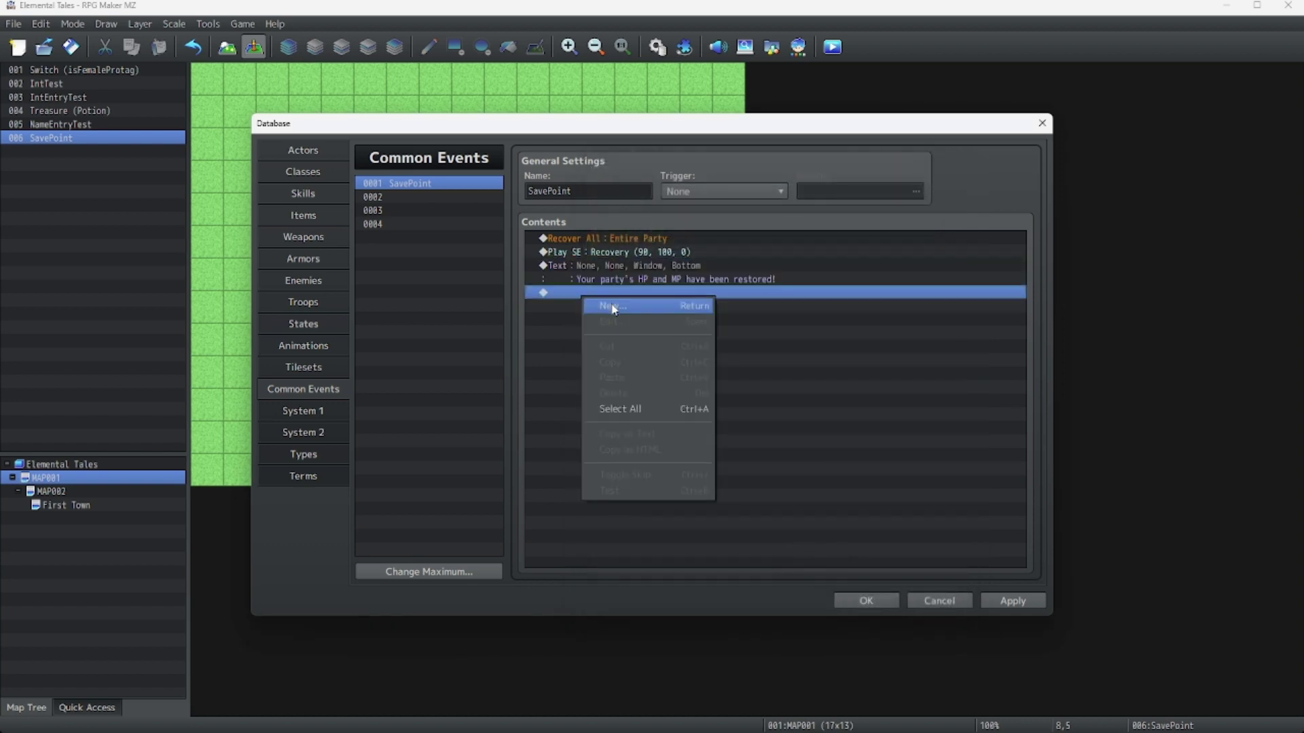
{"action": "left_click", "coordinate": [610, 307]}
{"action": "left_click", "coordinate": [601, 191]}
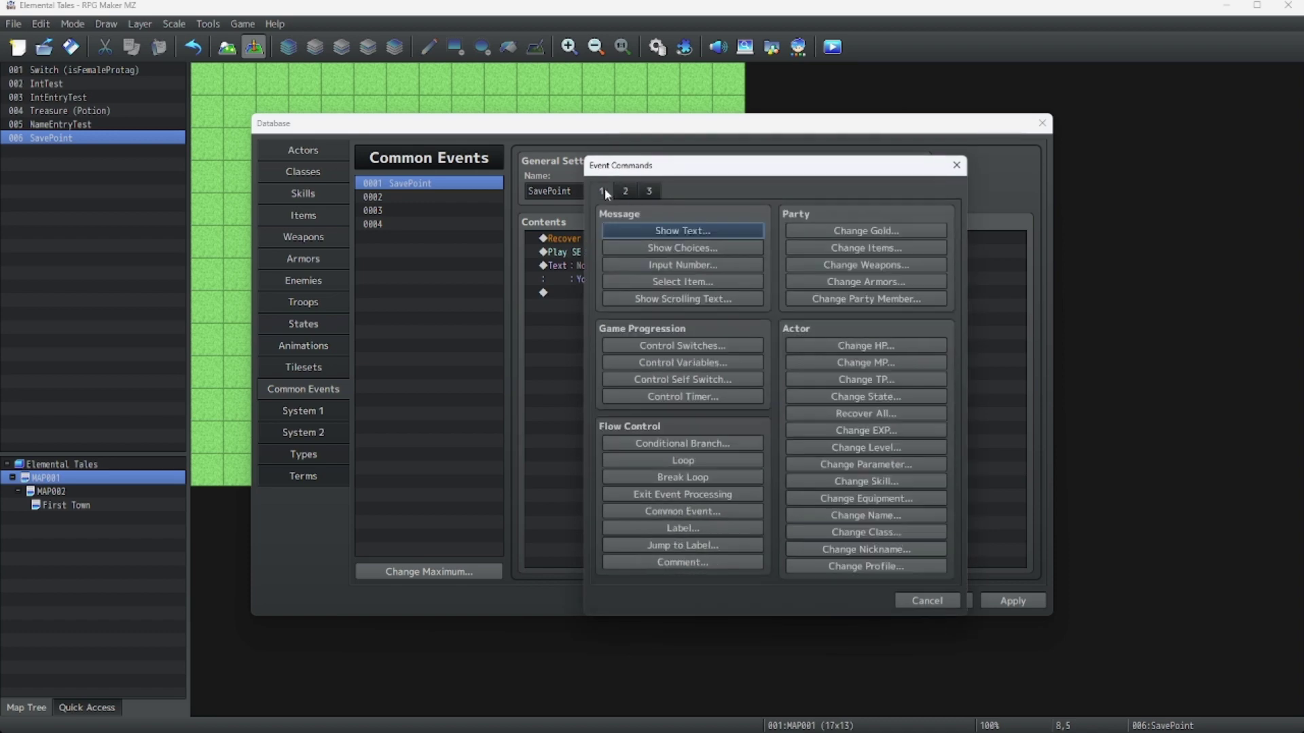
{"action": "left_click", "coordinate": [635, 226]}
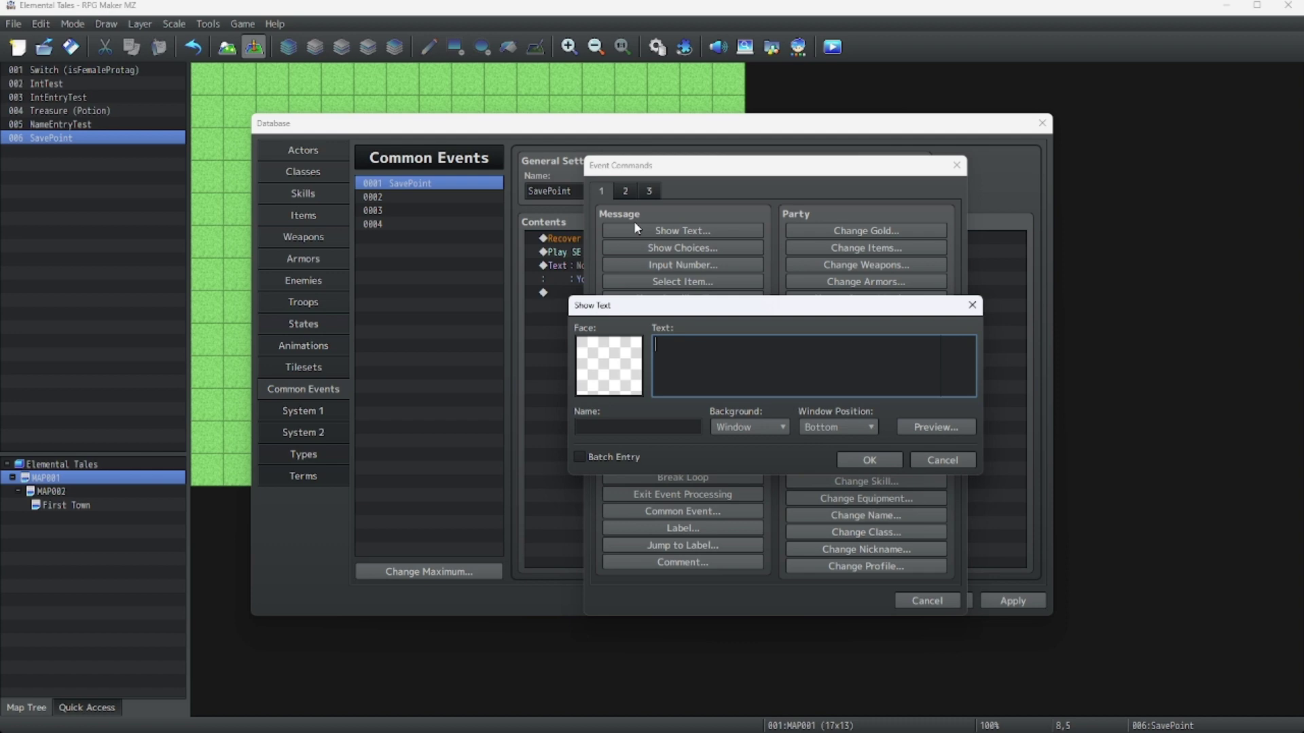
{"action": "type", "text": "What will you do at this save point?"}
{"action": "key", "text": "BackSpace"}
{"action": "type", "text": "S"}
{"action": "key", "text": "Right"}
{"action": "key", "text": "Right"}
{"action": "key", "text": "Right"}
{"action": "key", "text": "Right"}
{"action": "key", "text": "Right"}
{"action": "key", "text": "BackSpace"}
{"action": "type", "text": "P"}
{"action": "left_click", "coordinate": [869, 460]}
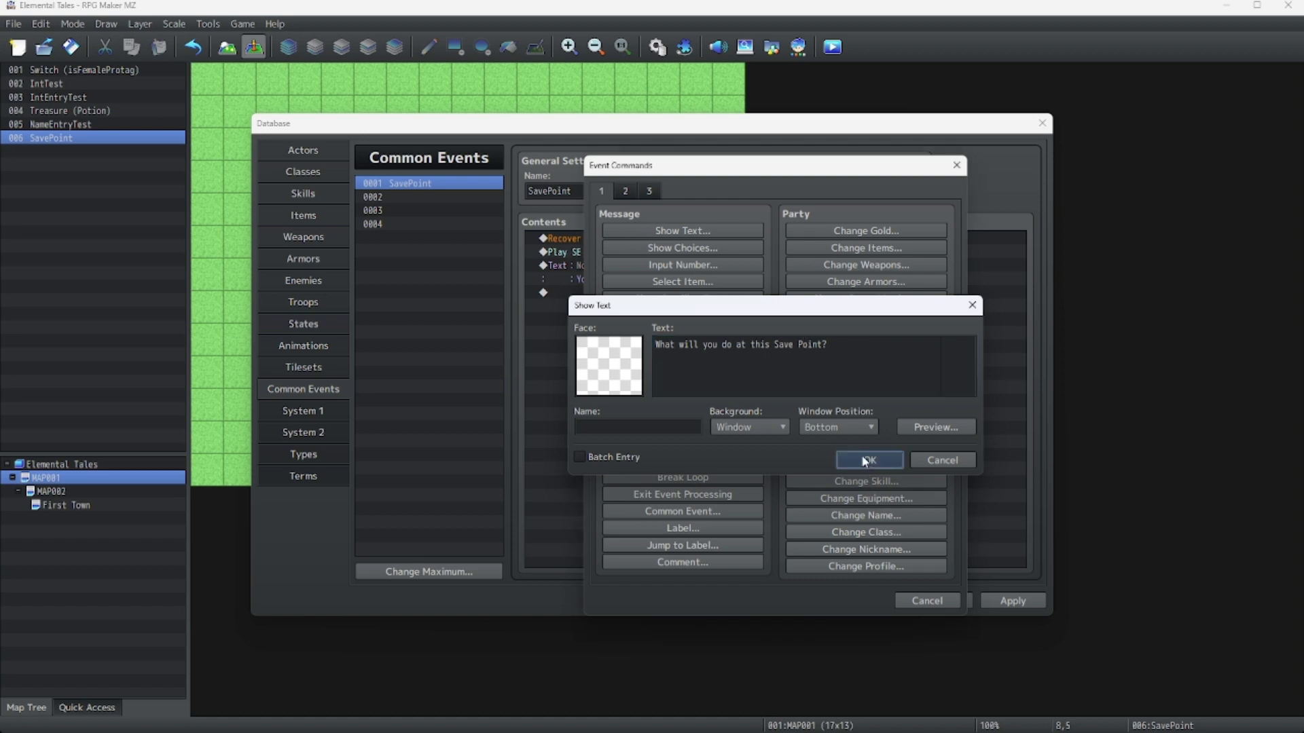
- Add a Show Choices command after the question with Save and Exit options
{"action": "right_click", "coordinate": [596, 324]}
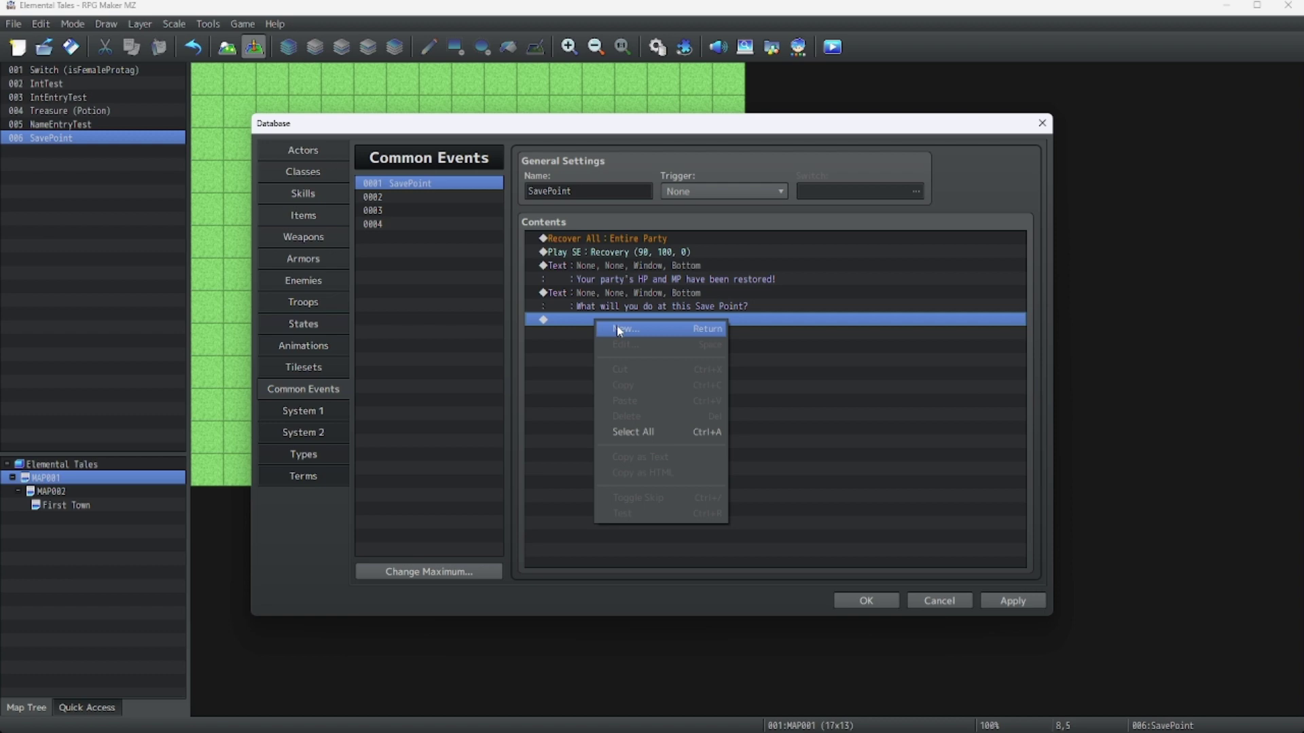
{"action": "left_click", "coordinate": [618, 331]}
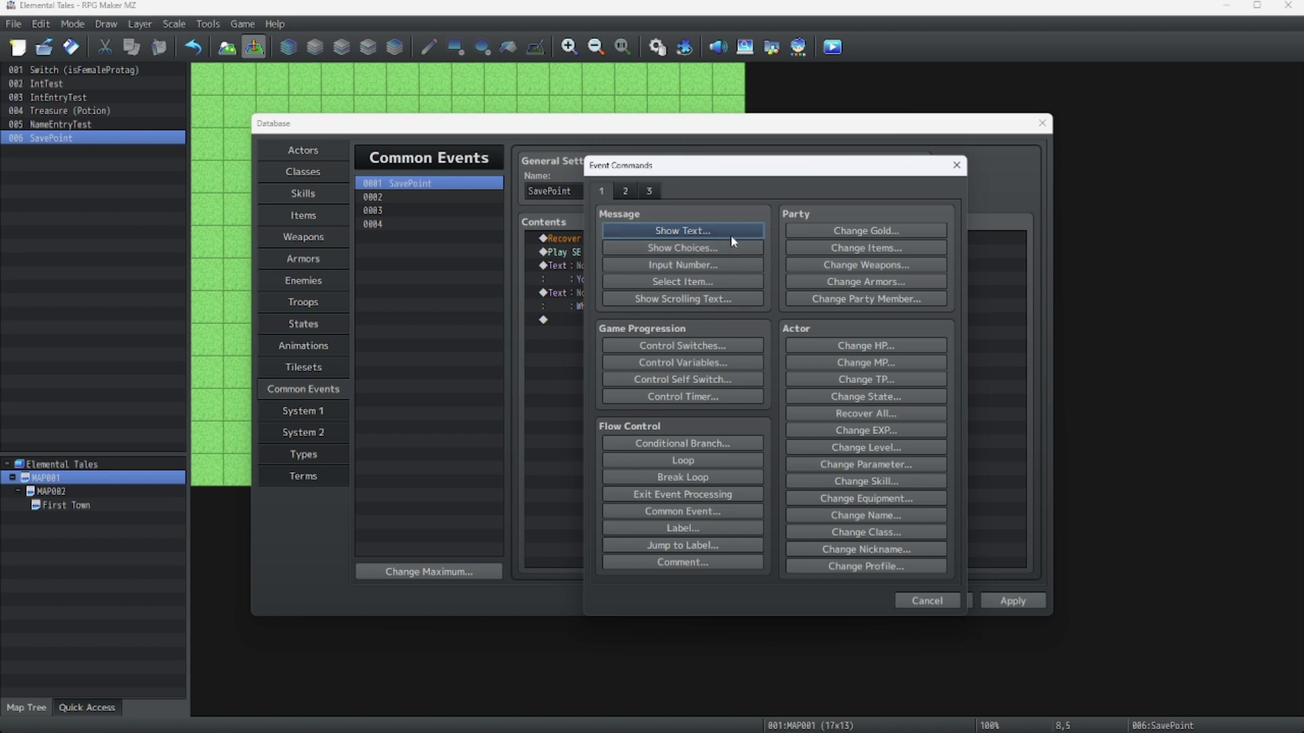
{"action": "left_click", "coordinate": [703, 249]}
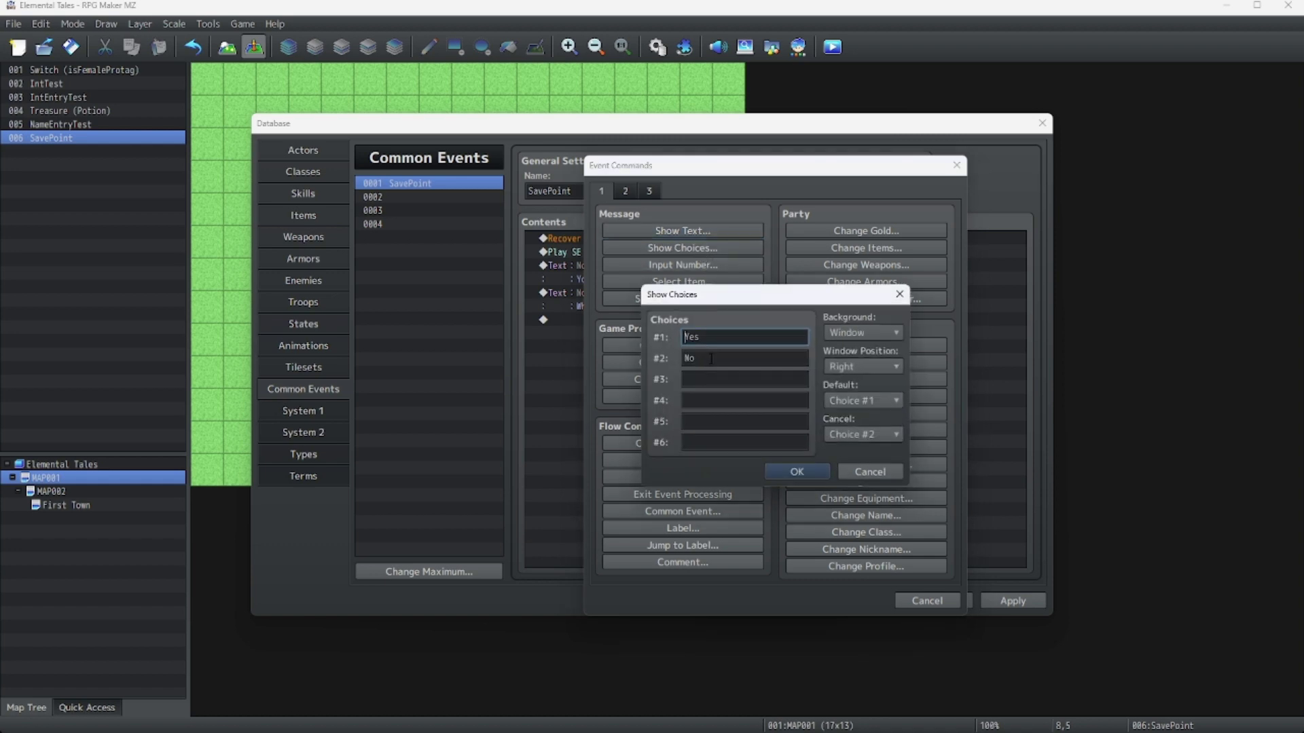
{"action": "left_click", "coordinate": [699, 336]}
{"action": "type", "text": "Save"}
{"action": "left_click_drag", "start_coordinate": [715, 355], "coordinate": [681, 356]}
{"action": "type", "text": "Exit"}
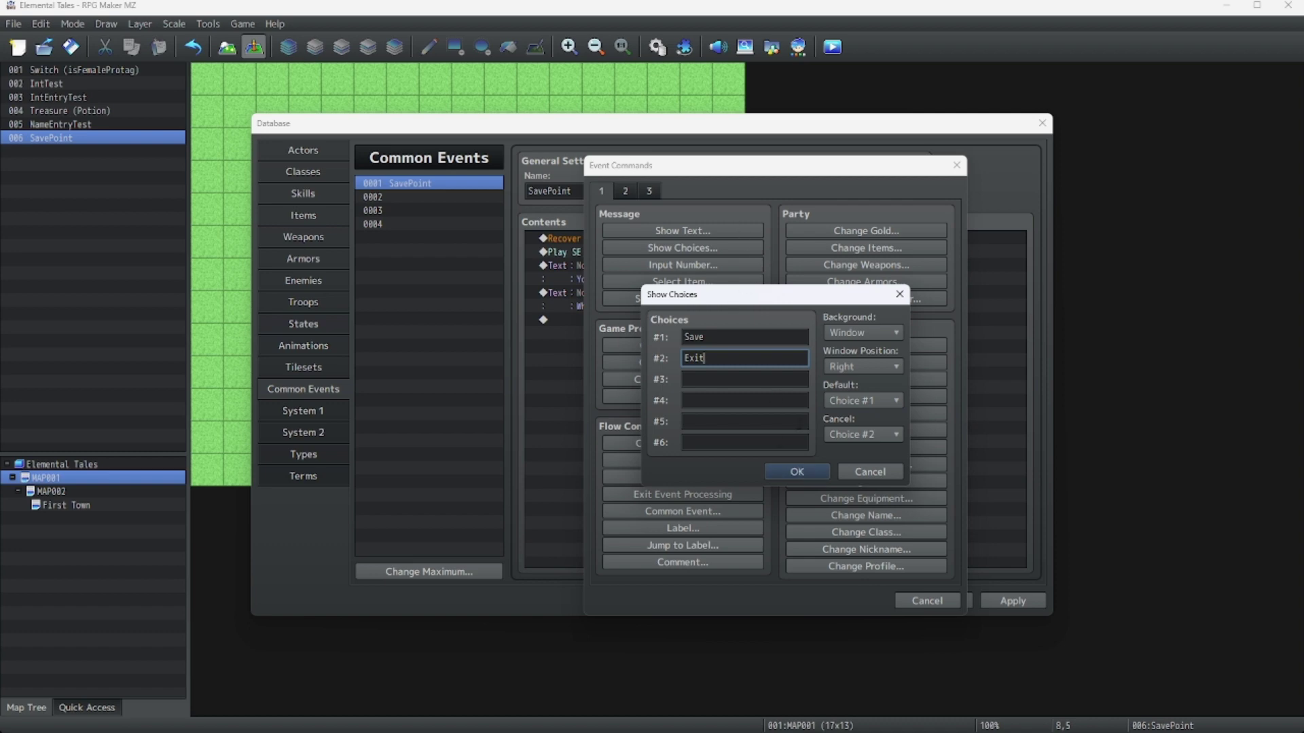
{"action": "left_click", "coordinate": [795, 472]}
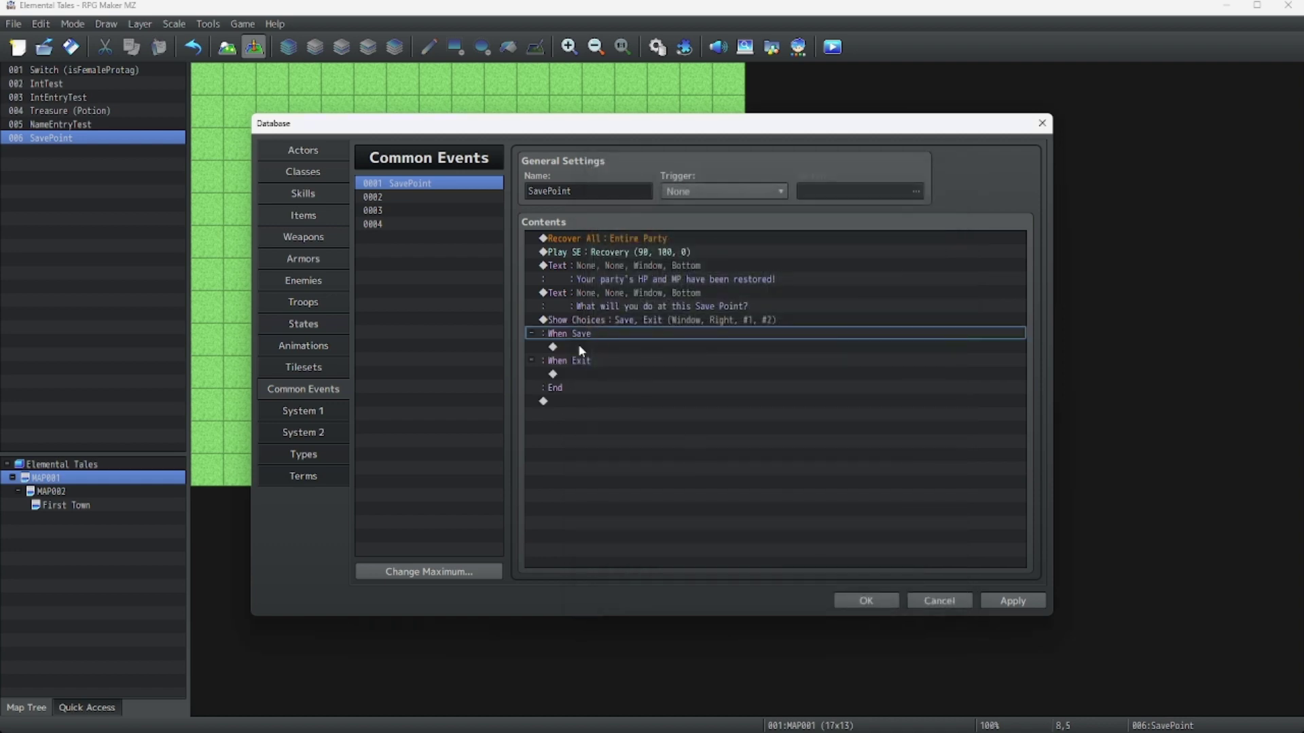
- Add an Open Save Screen command inside the When Save branch
{"action": "right_click", "coordinate": [578, 345]}
{"action": "left_click", "coordinate": [624, 356]}
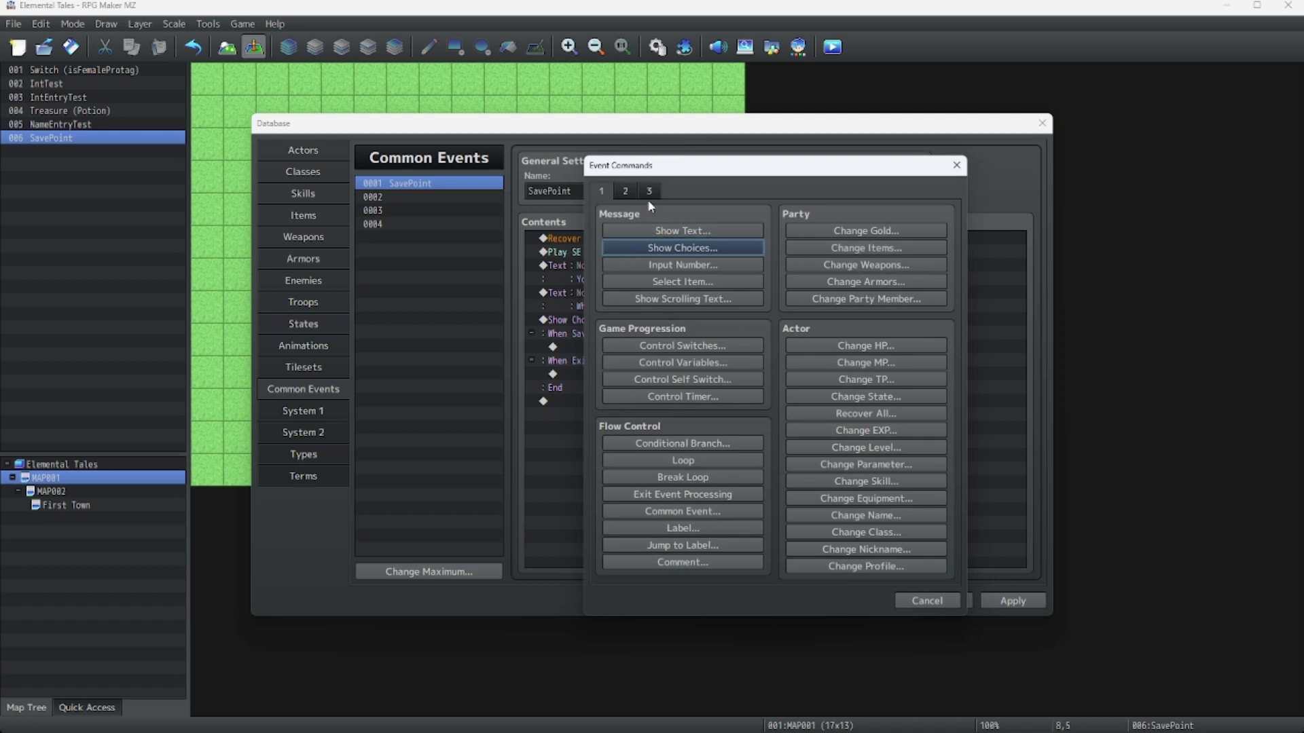
{"action": "left_click", "coordinate": [630, 192]}
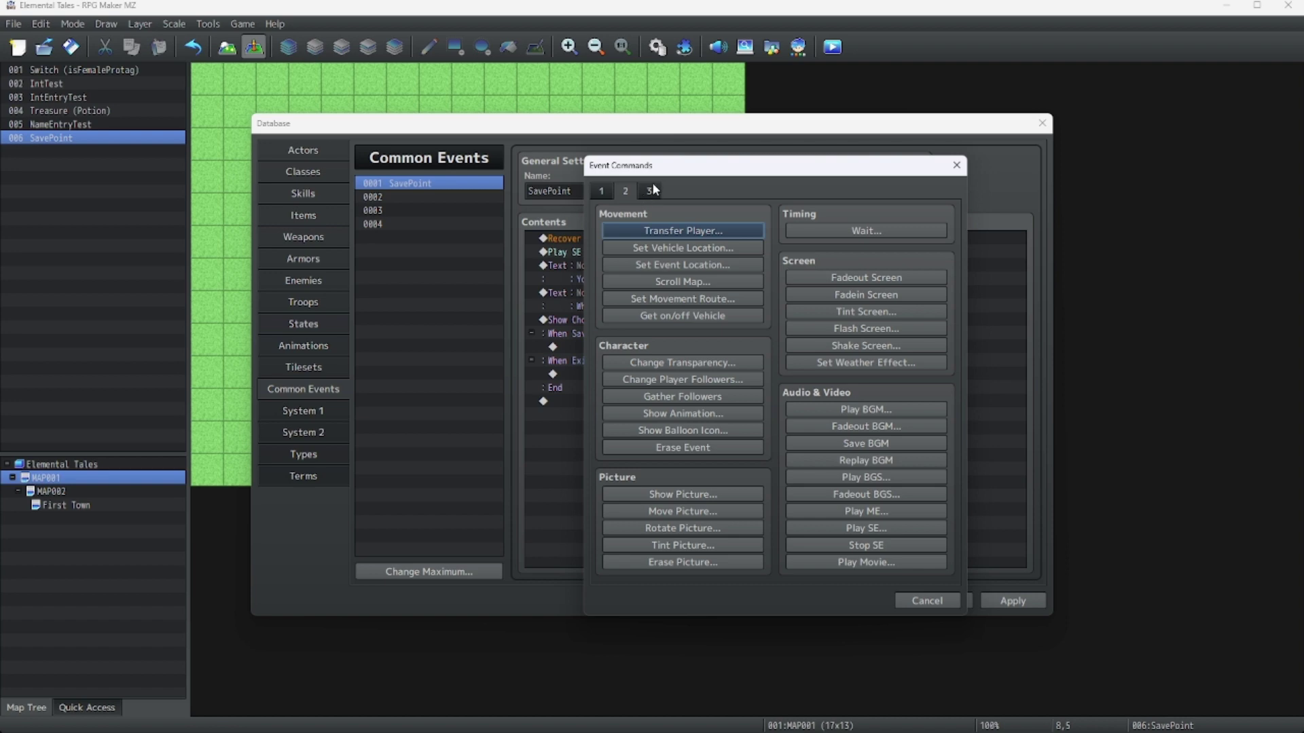
{"action": "left_click", "coordinate": [649, 192]}
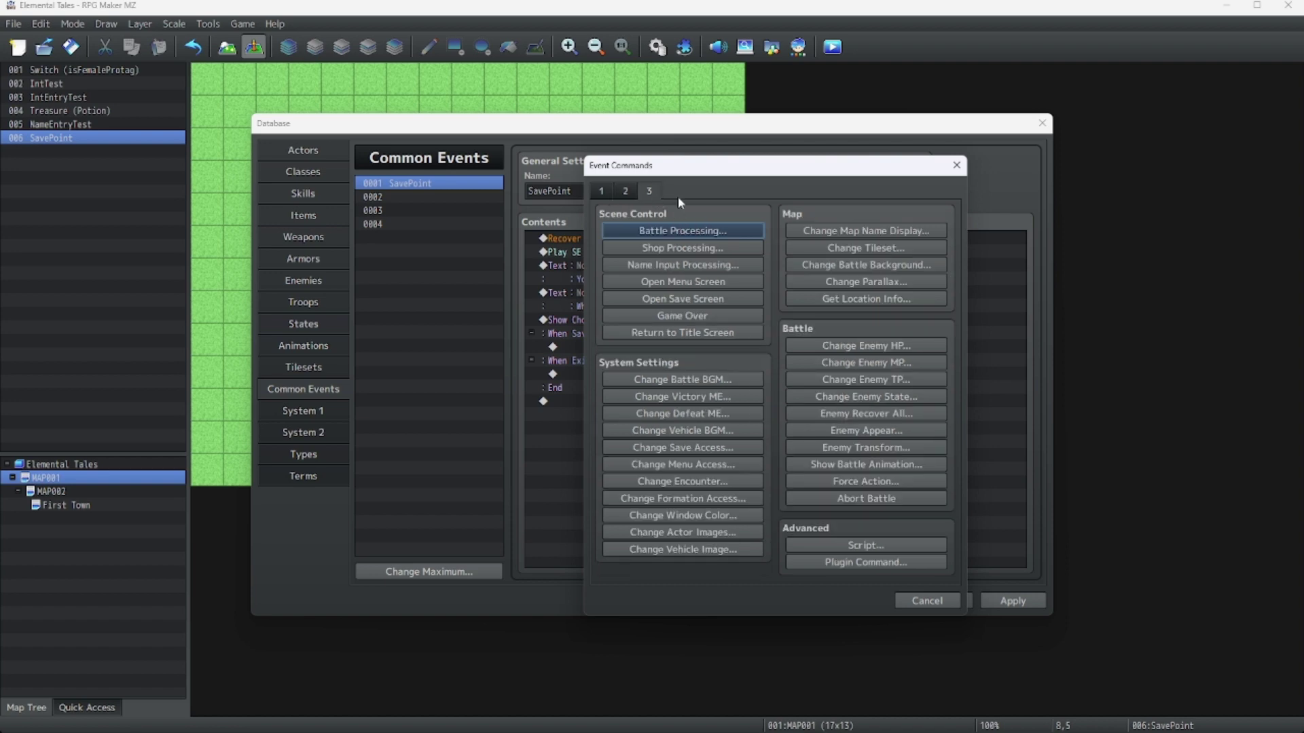
{"action": "left_click", "coordinate": [698, 299]}
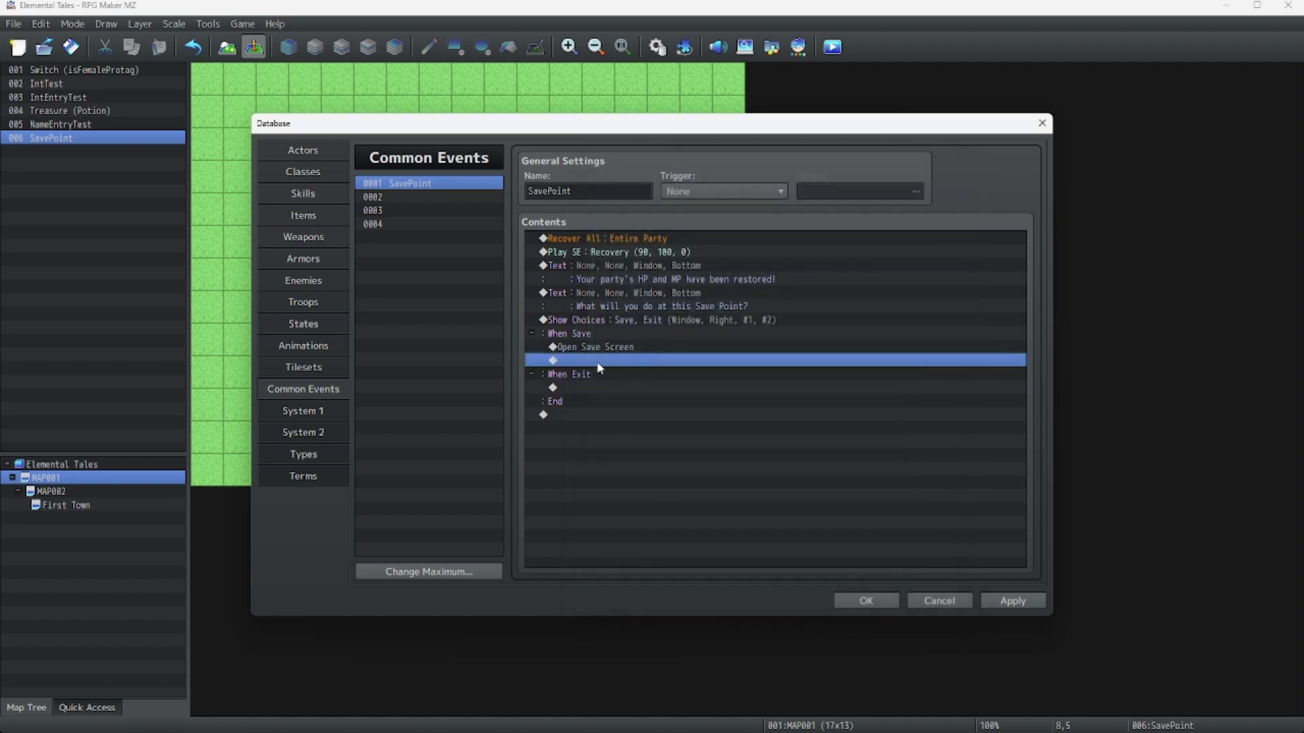
- Edit the choice list so it reads Save, Open Menu and Exit
{"action": "right_click", "coordinate": [583, 323]}
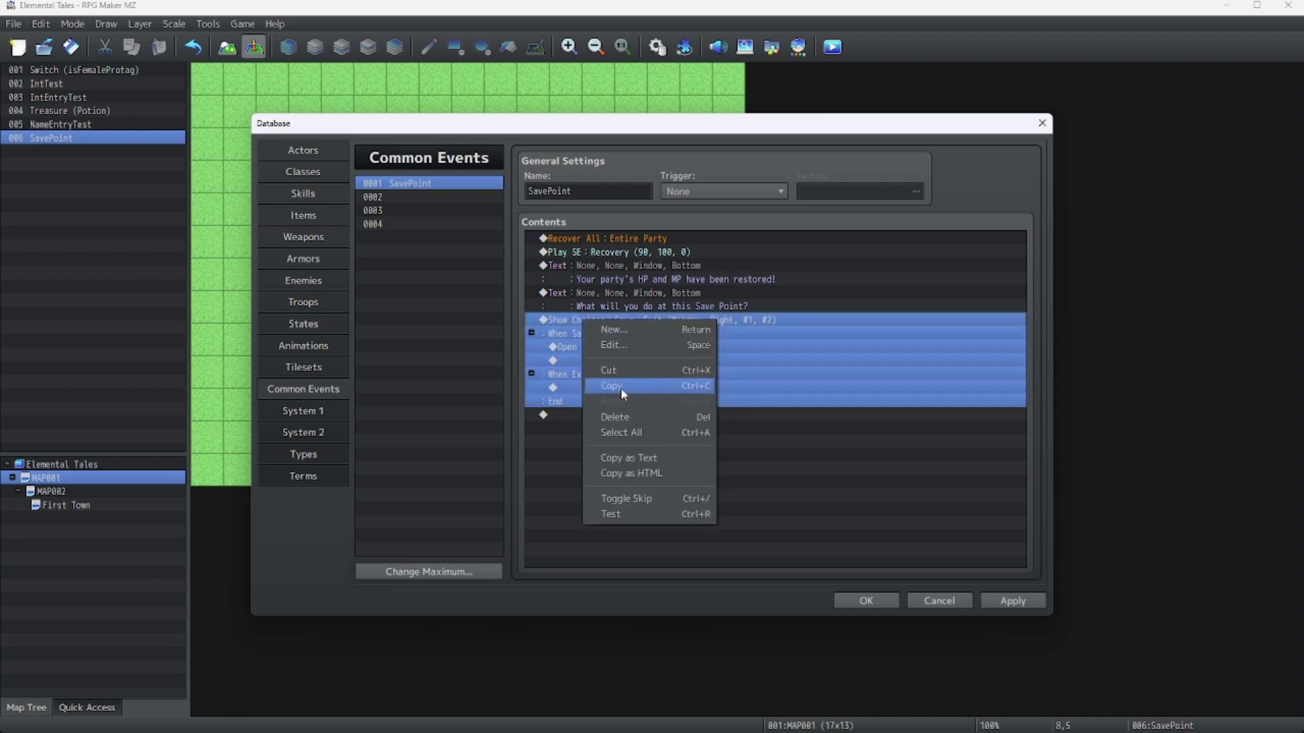
{"action": "left_click", "coordinate": [617, 349]}
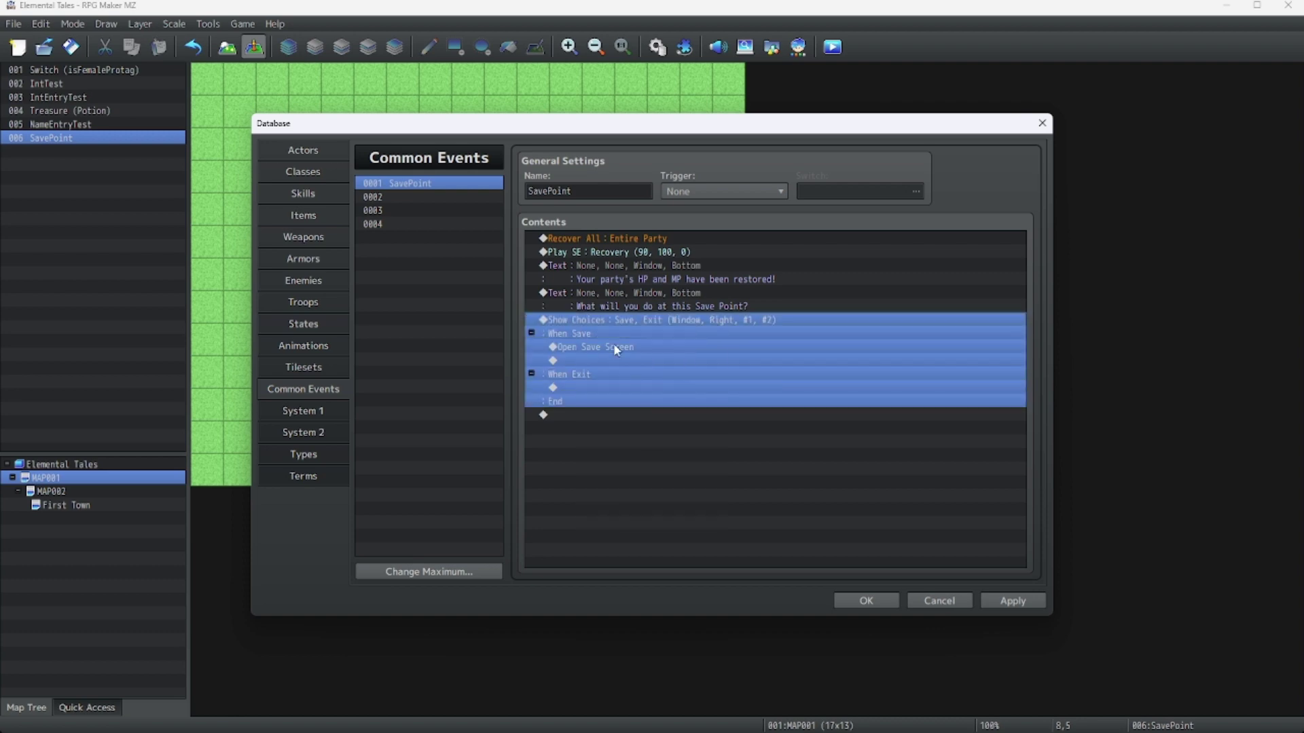
{"action": "key", "text": "Tab"}
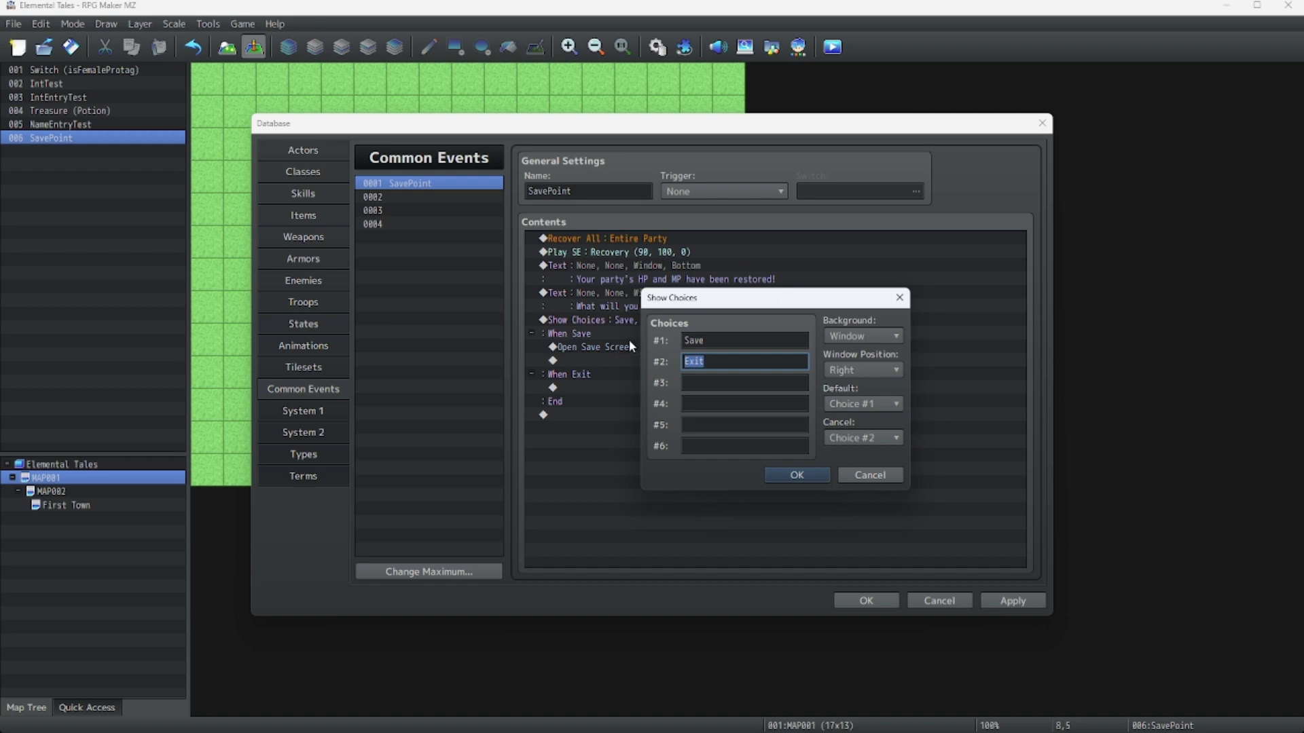
{"action": "type", "text": "Open Menu"}
{"action": "key", "text": "Tab"}
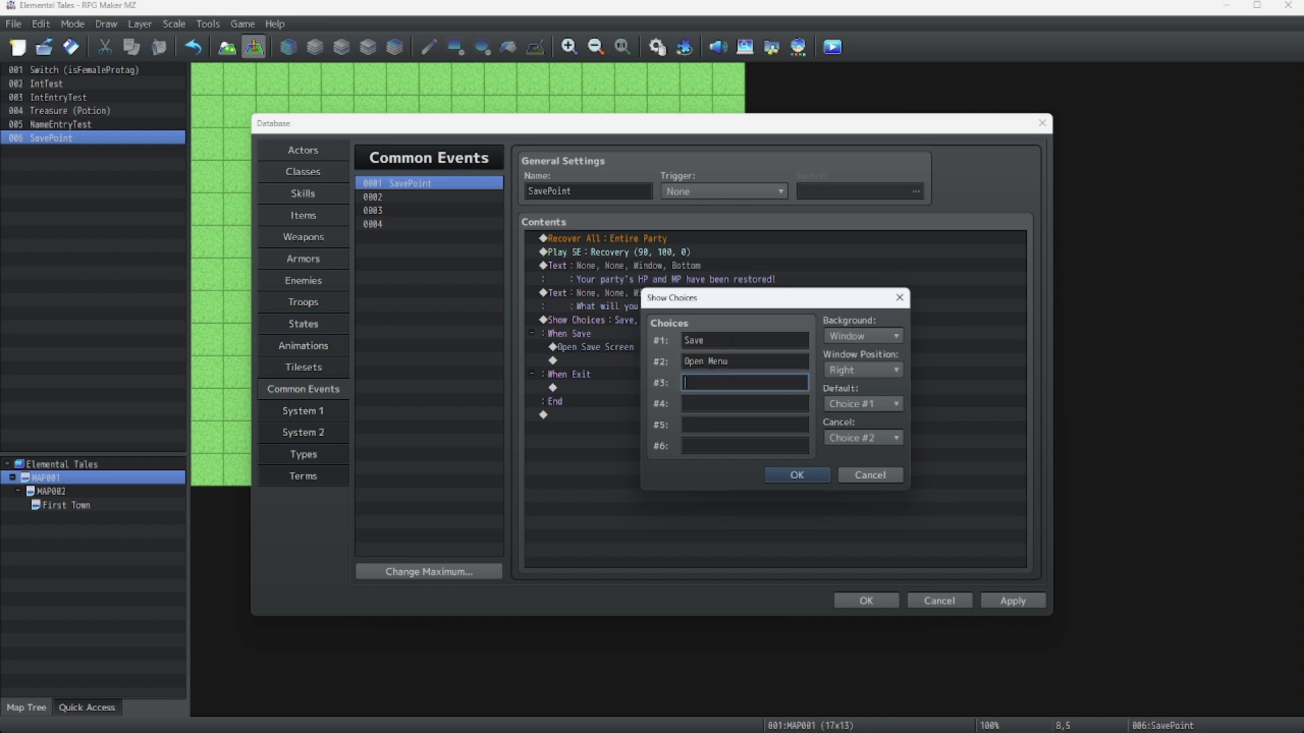
{"action": "type", "text": "Exit"}
{"action": "left_click", "coordinate": [796, 475]}
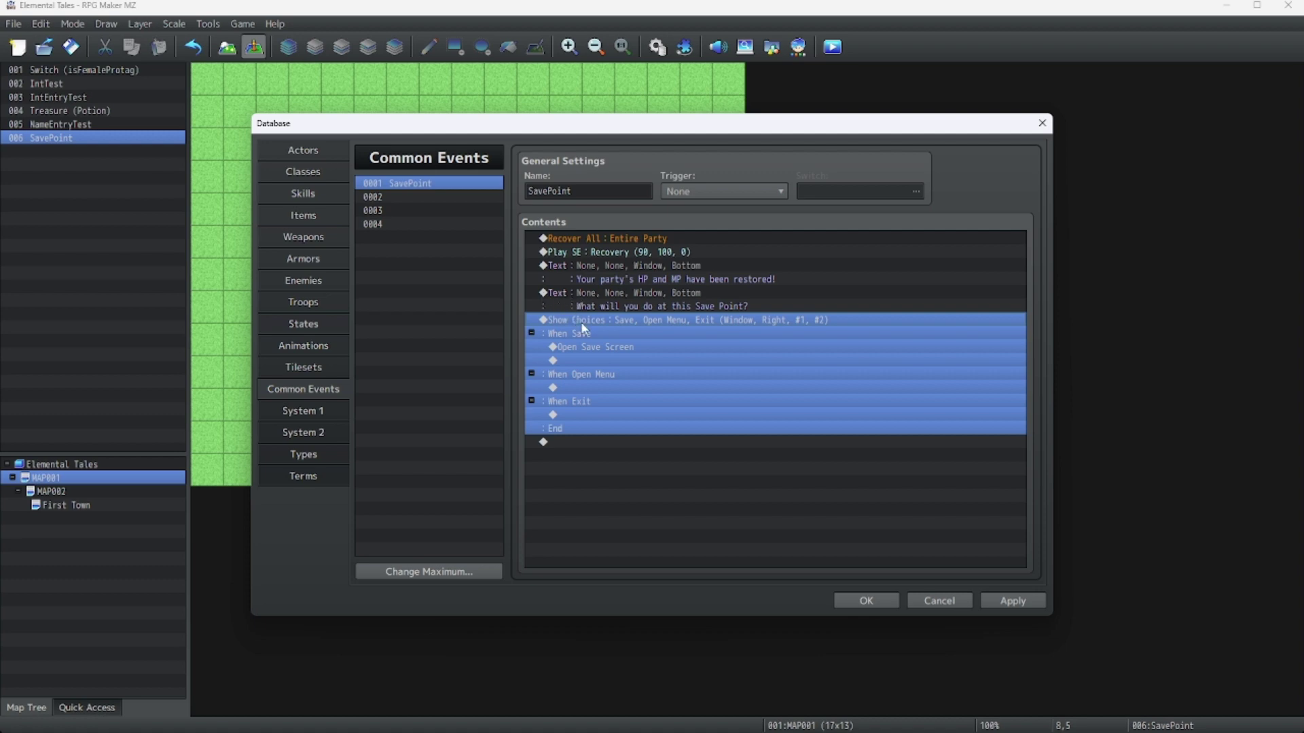
- Add Open Menu Screen under When Open Menu, then close the Database with OK
{"action": "left_click", "coordinate": [601, 348]}
{"action": "left_click", "coordinate": [589, 388]}
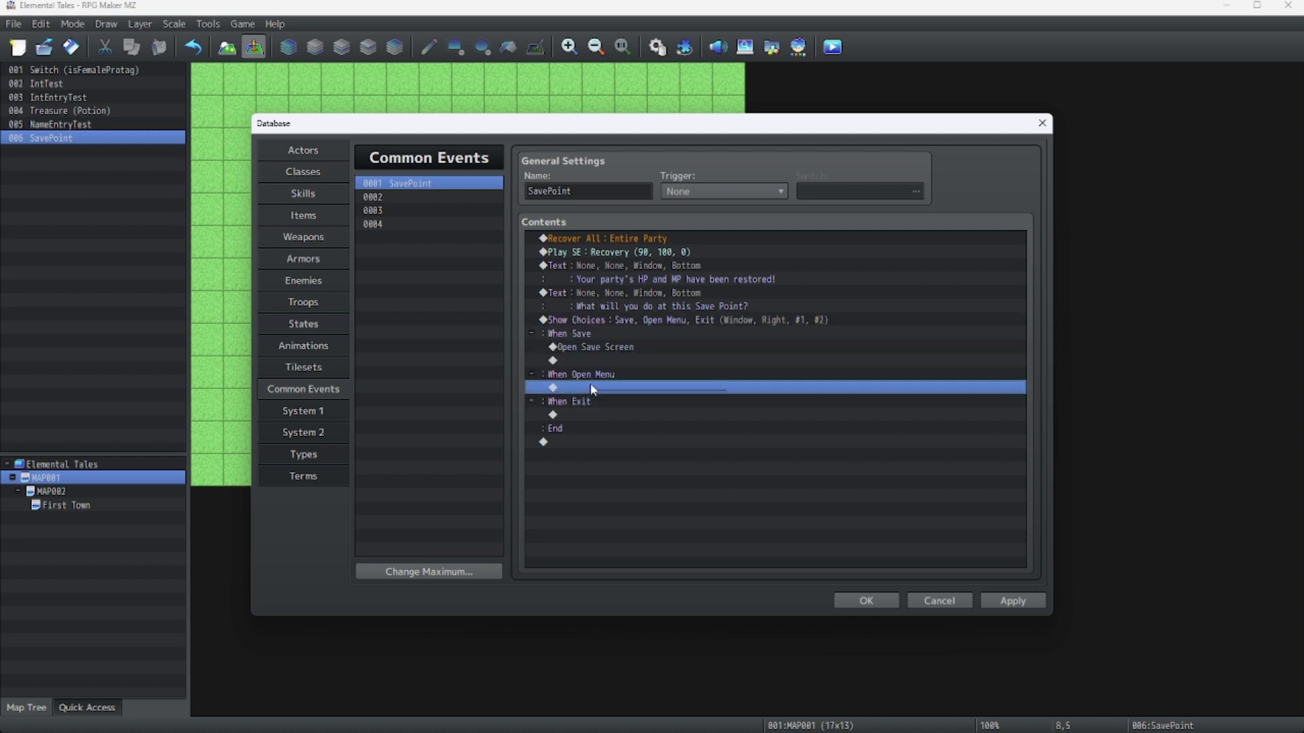
{"action": "right_click", "coordinate": [590, 388]}
{"action": "left_click", "coordinate": [625, 393]}
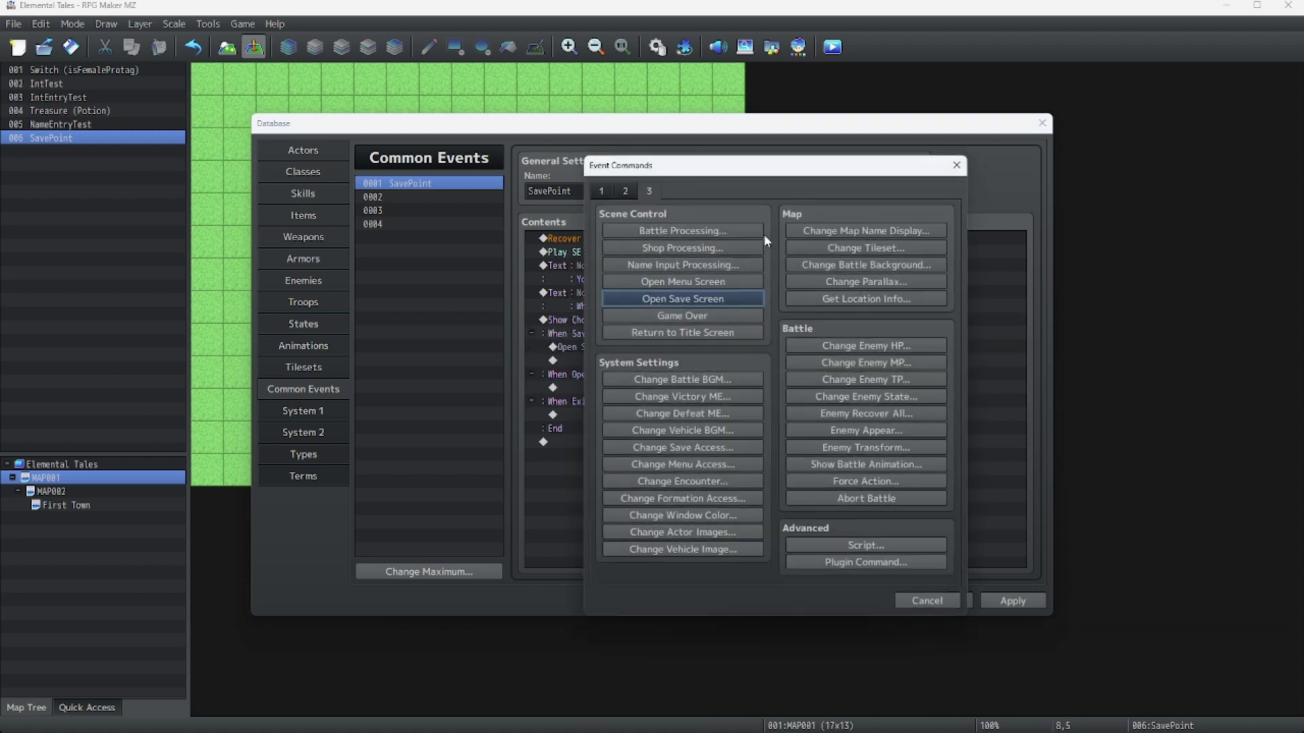
{"action": "left_click", "coordinate": [708, 282]}
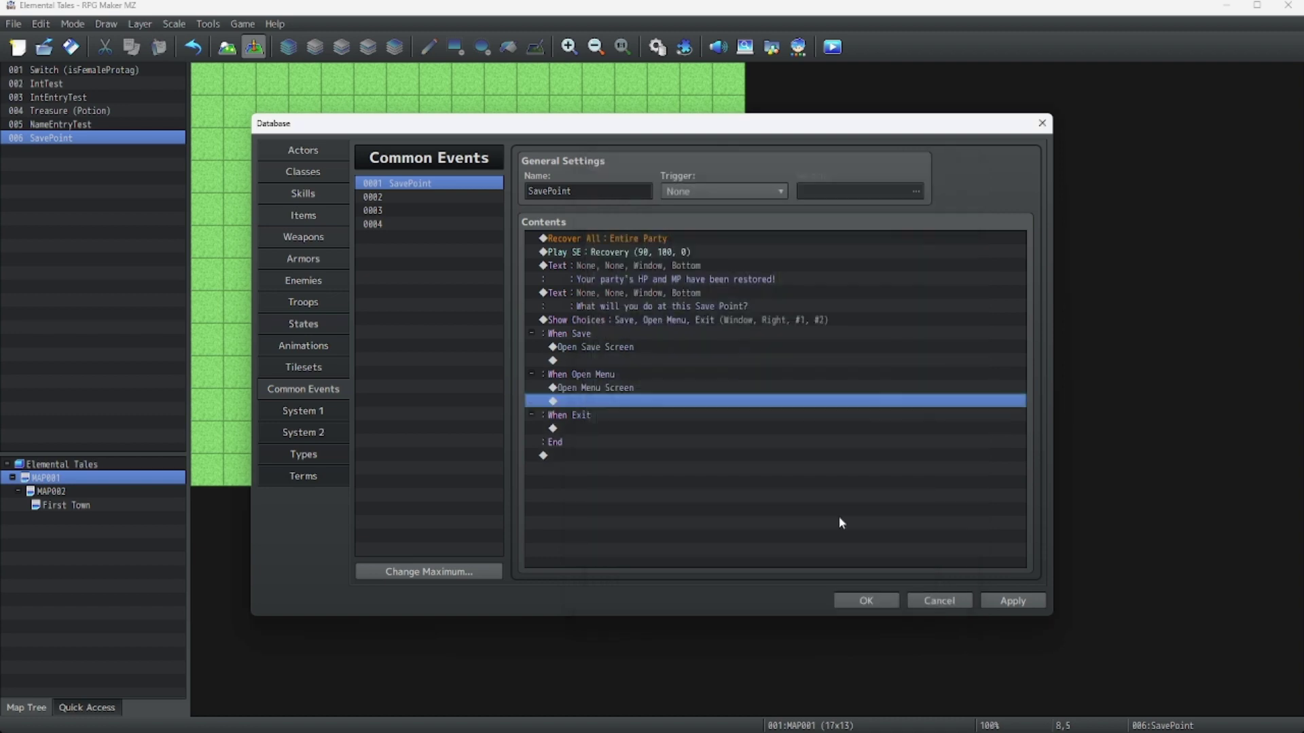
{"action": "left_click", "coordinate": [876, 596]}
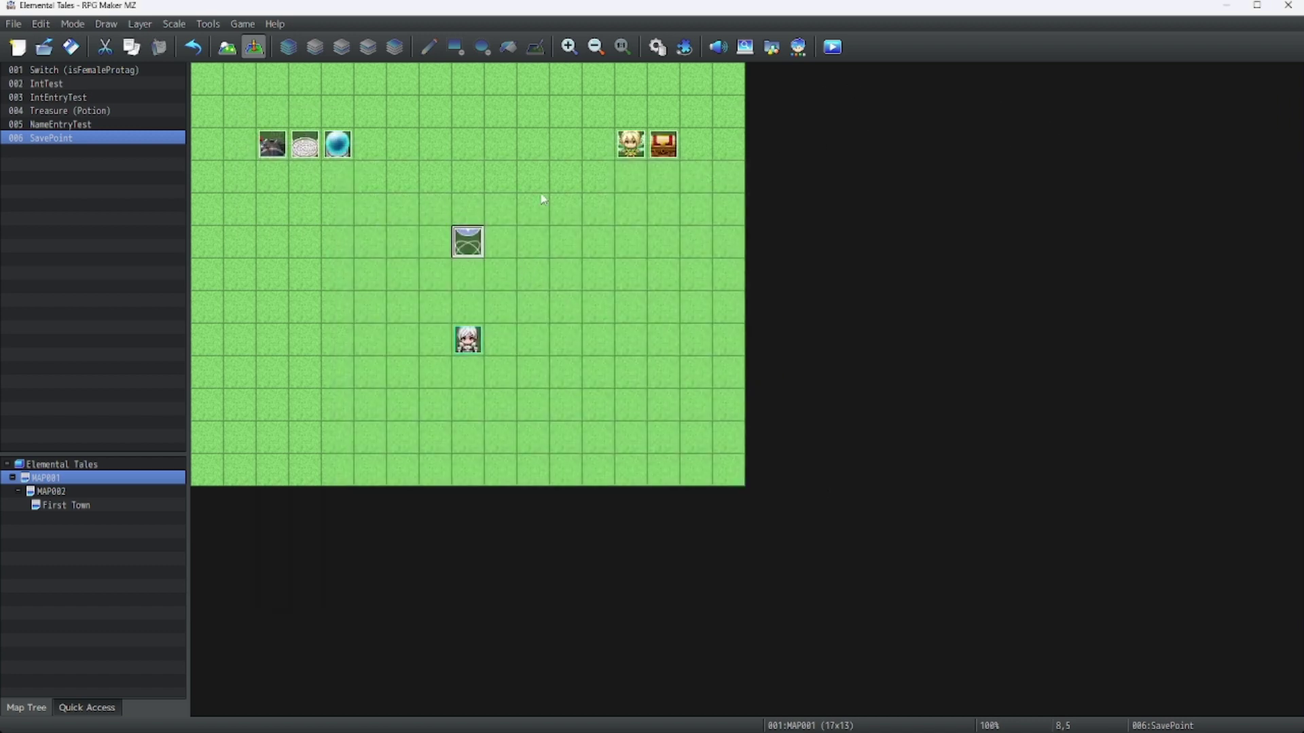
- Add a Common Event call to SavePoint in the SavePoint map event's command list
{"action": "right_click", "coordinate": [467, 238]}
{"action": "left_click", "coordinate": [492, 246]}
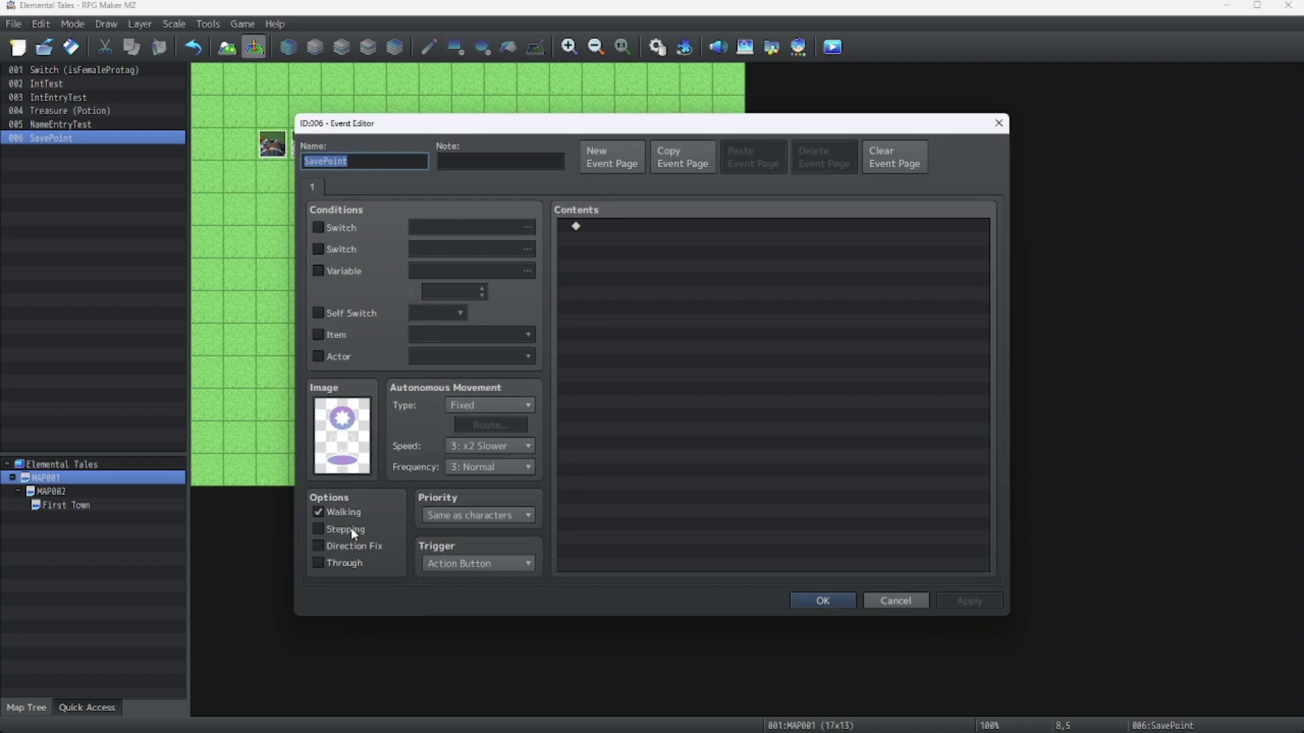
{"action": "right_click", "coordinate": [606, 229]}
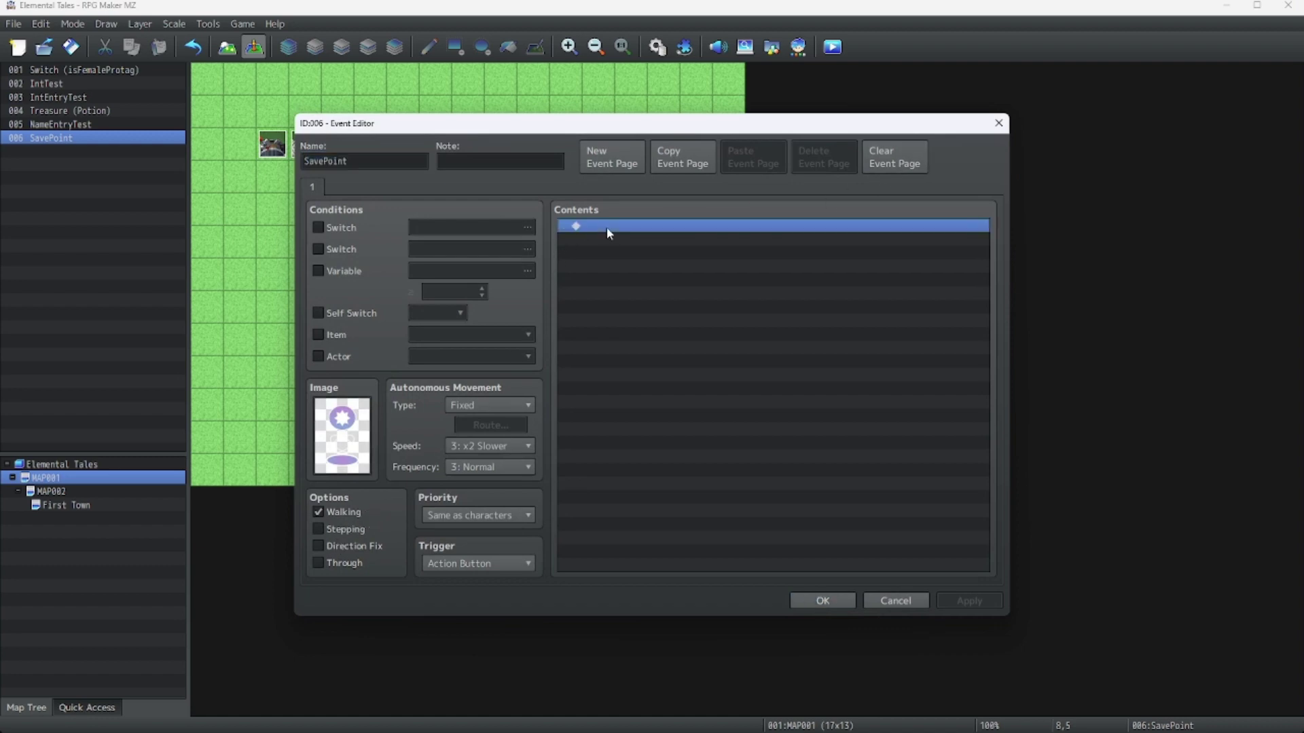
{"action": "left_click", "coordinate": [638, 235]}
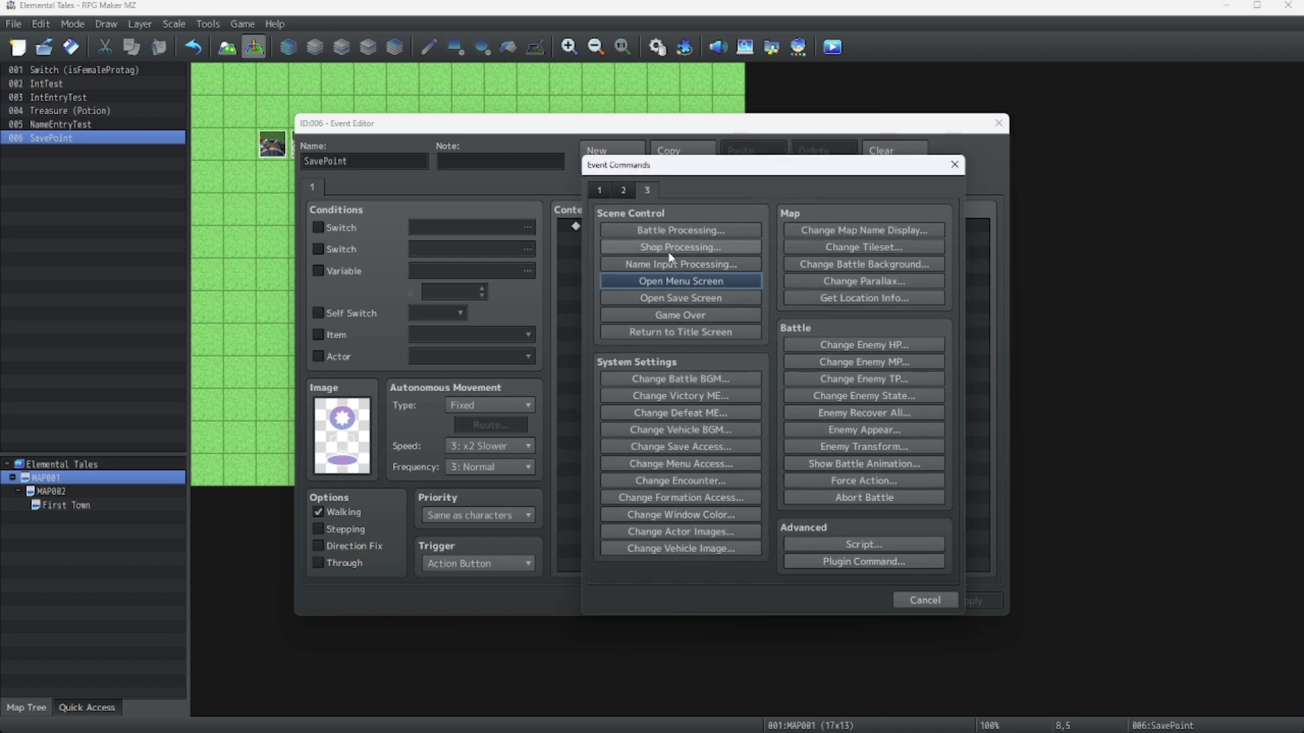
{"action": "left_click", "coordinate": [600, 190]}
{"action": "left_click", "coordinate": [679, 510]}
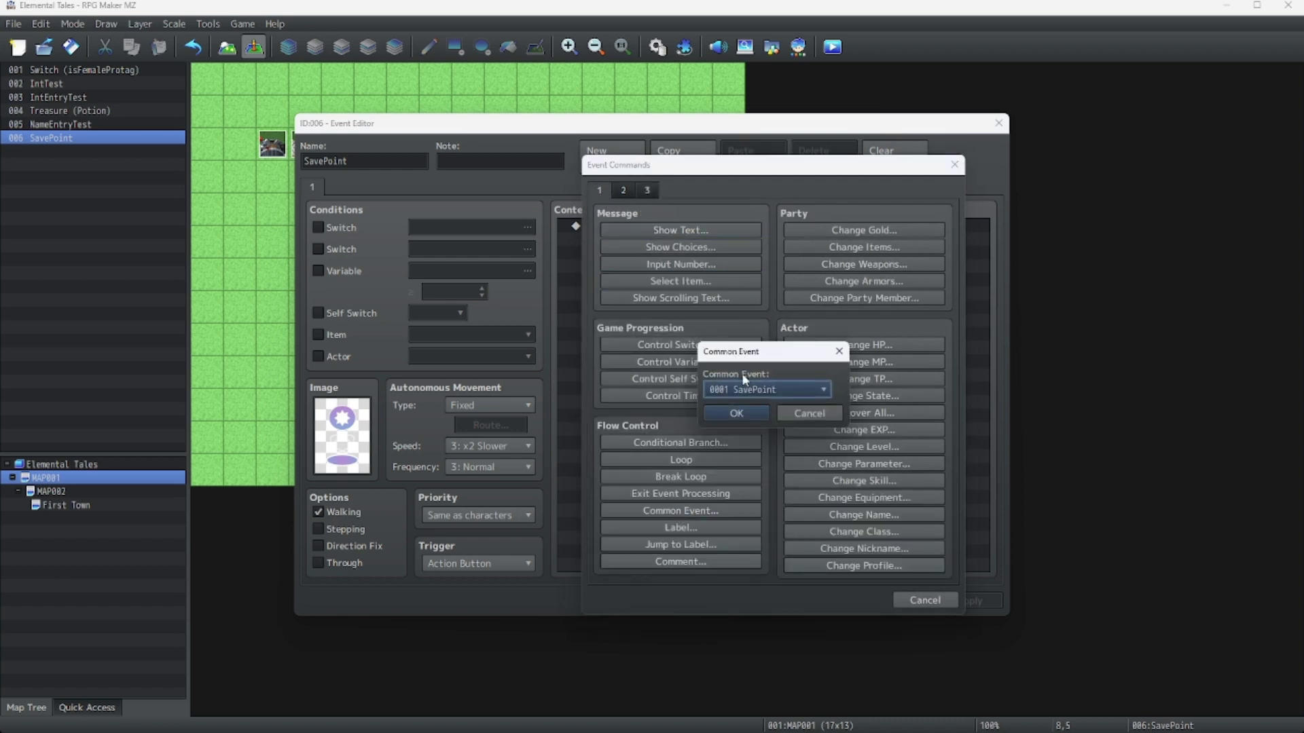
{"action": "left_click", "coordinate": [736, 410]}
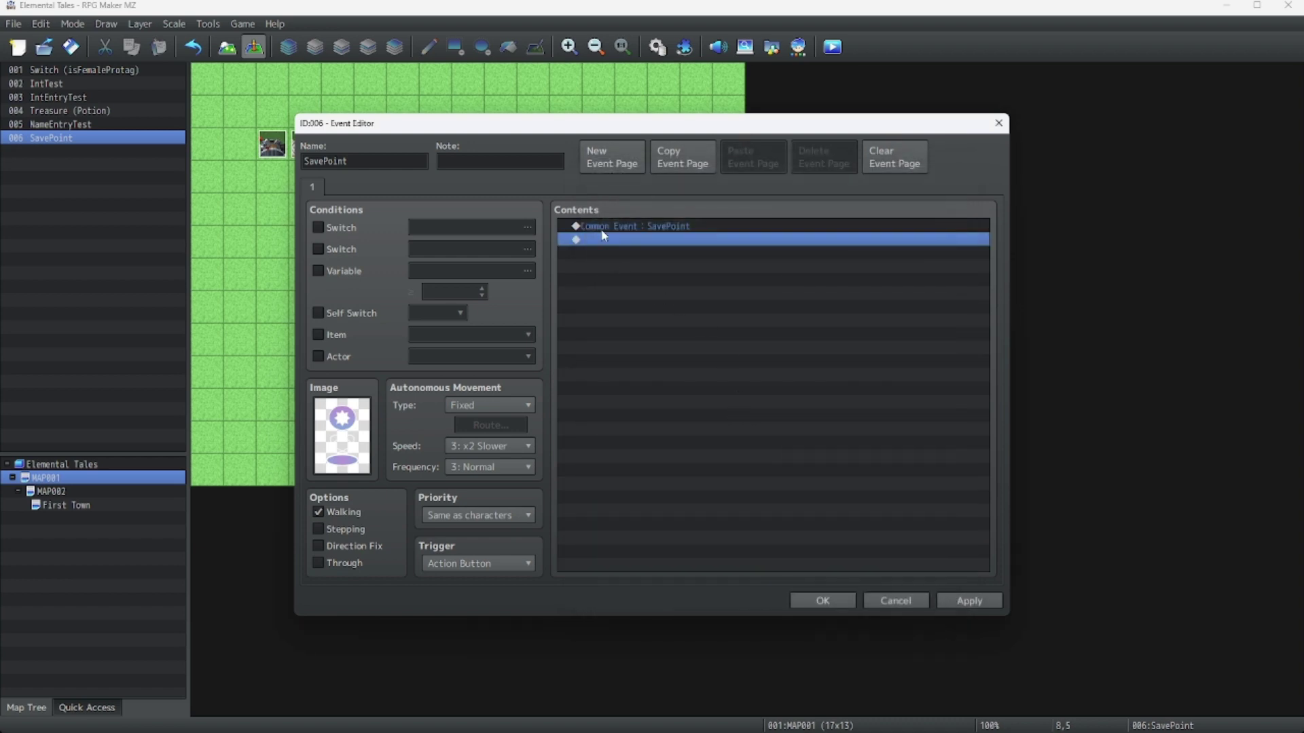
- Set the event's Priority to Below characters and its Trigger to Player Touch
{"action": "left_click", "coordinate": [491, 516]}
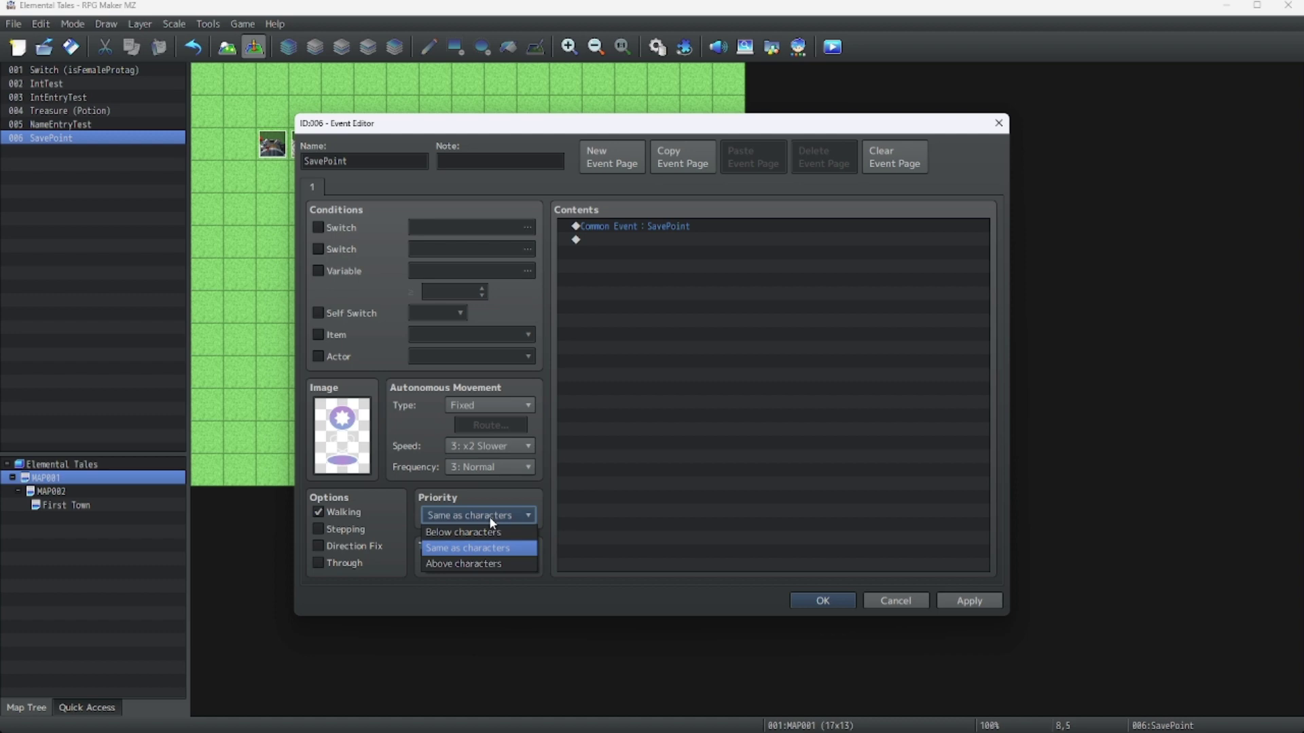
{"action": "left_click", "coordinate": [475, 532]}
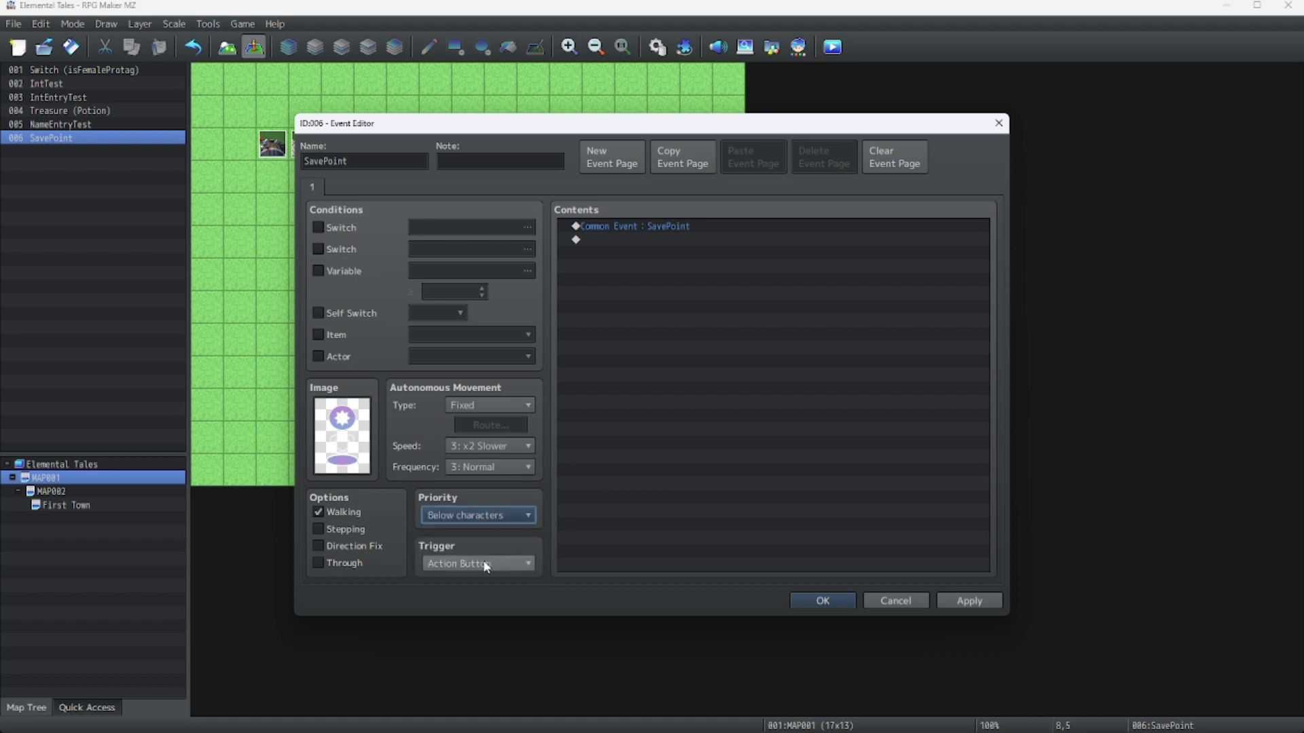
{"action": "left_click", "coordinate": [483, 562]}
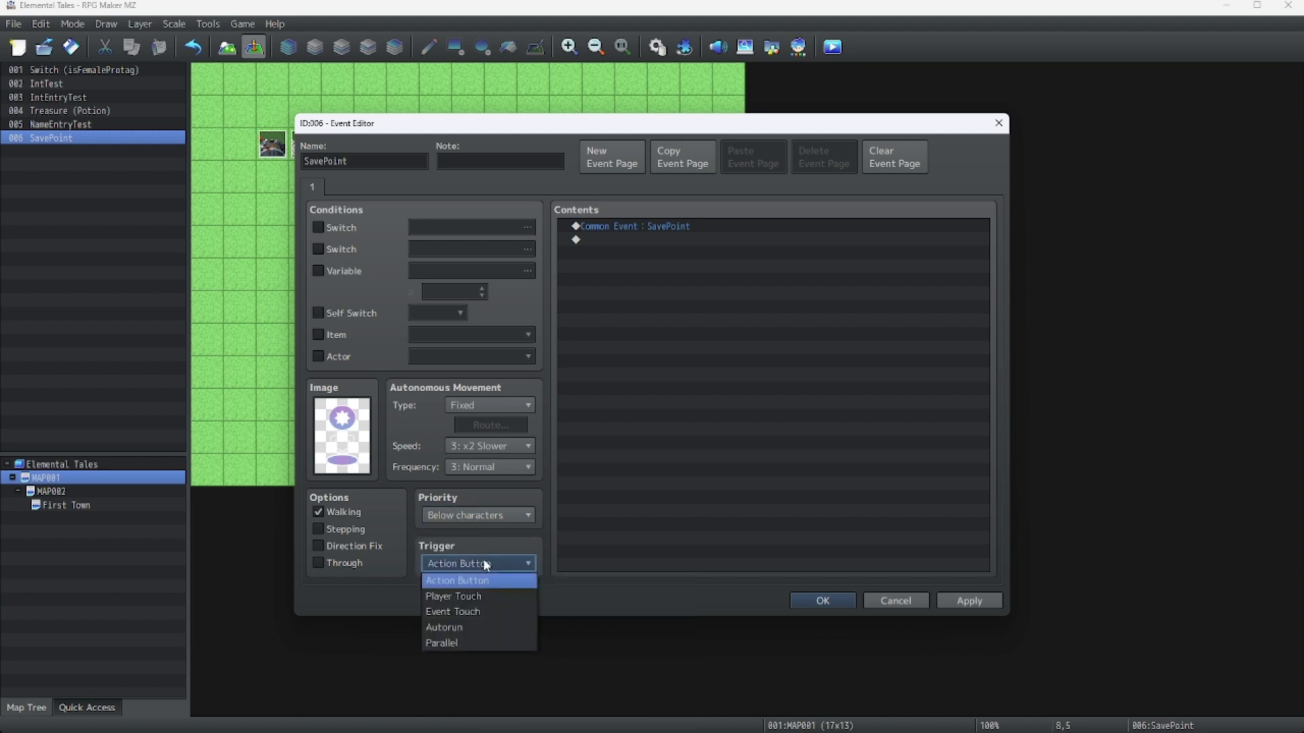
{"action": "left_click", "coordinate": [472, 597]}
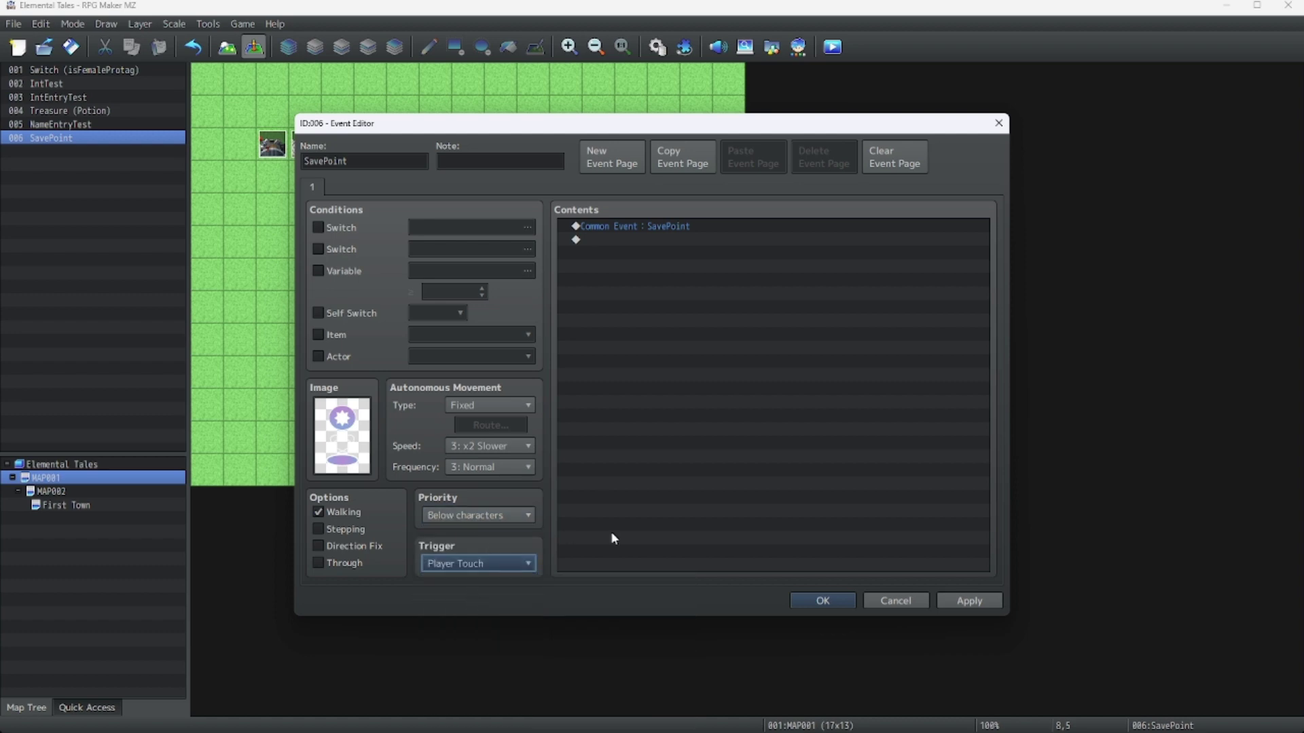
- Confirm the event settings and attempt a playtest, answering the save-changes prompt
{"action": "left_click", "coordinate": [822, 602]}
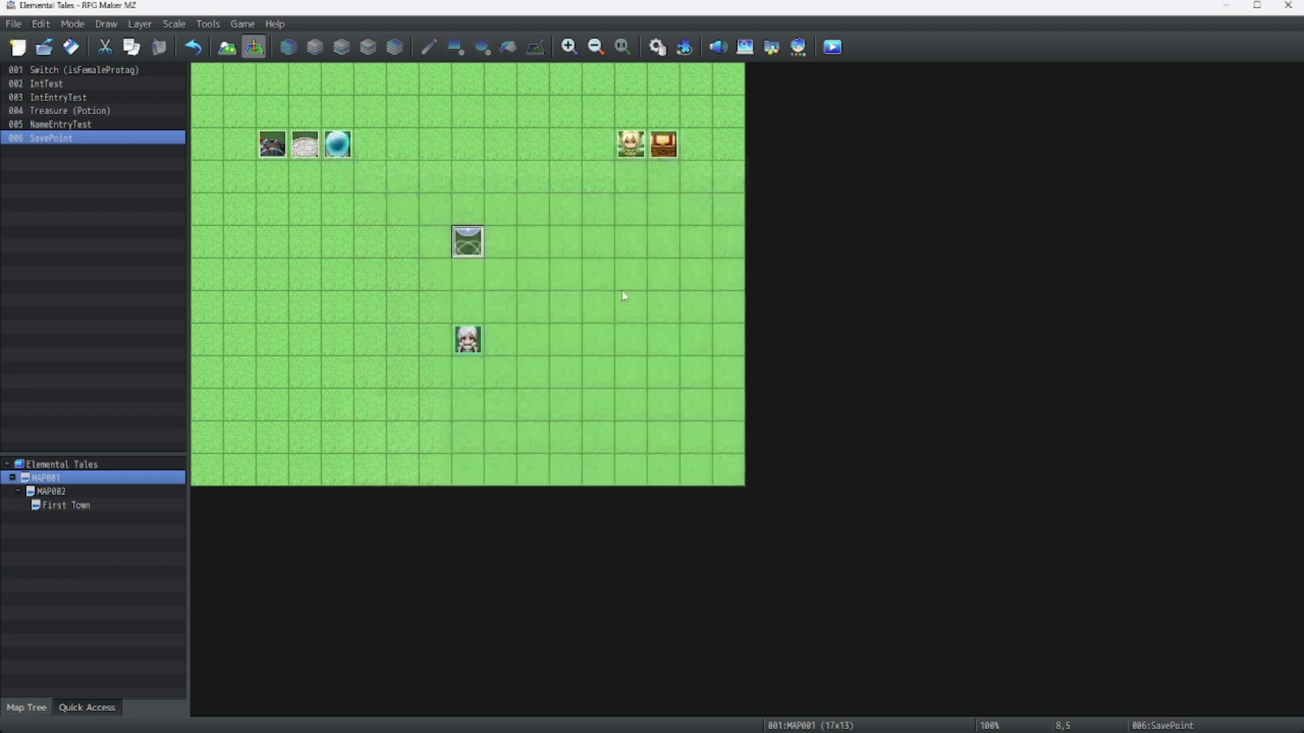
{"action": "left_click", "coordinate": [833, 46]}
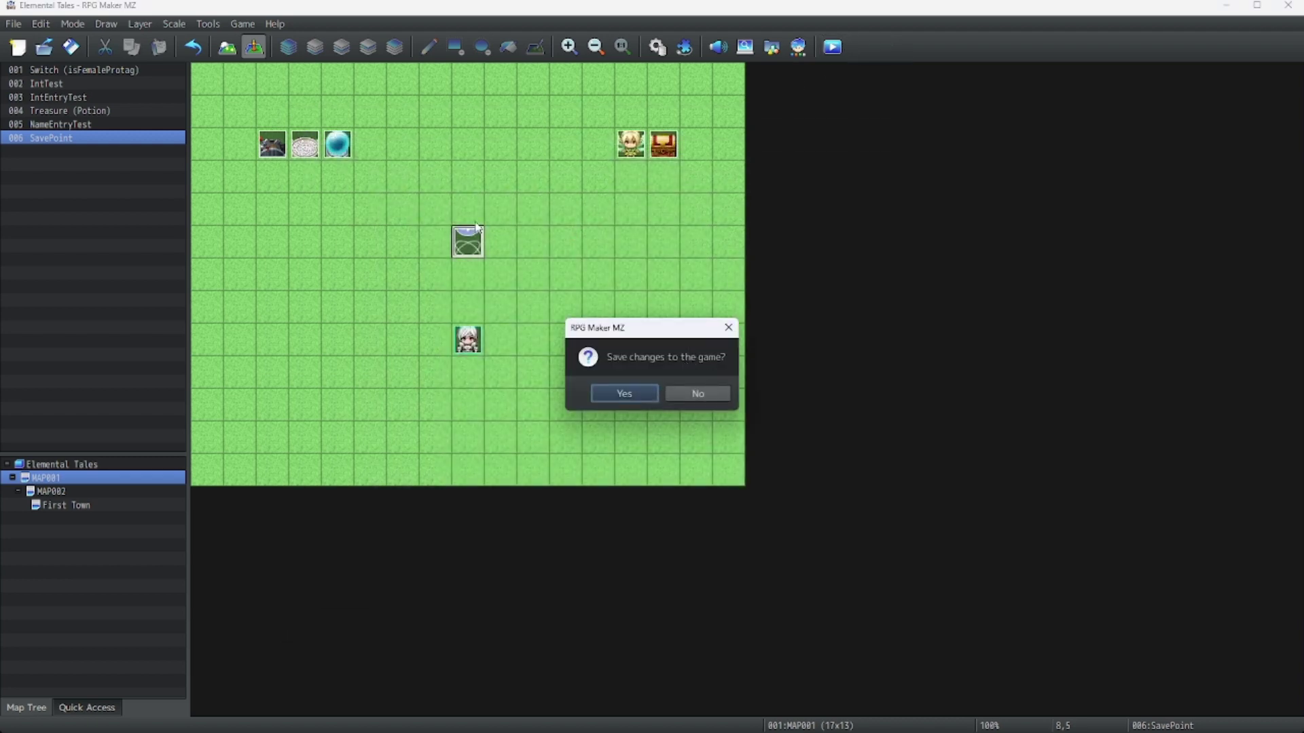
{"action": "left_click", "coordinate": [727, 329]}
- Enable the Stepping option on the SavePoint map event and confirm the edit
{"action": "right_click", "coordinate": [476, 235]}
{"action": "left_click", "coordinate": [512, 248]}
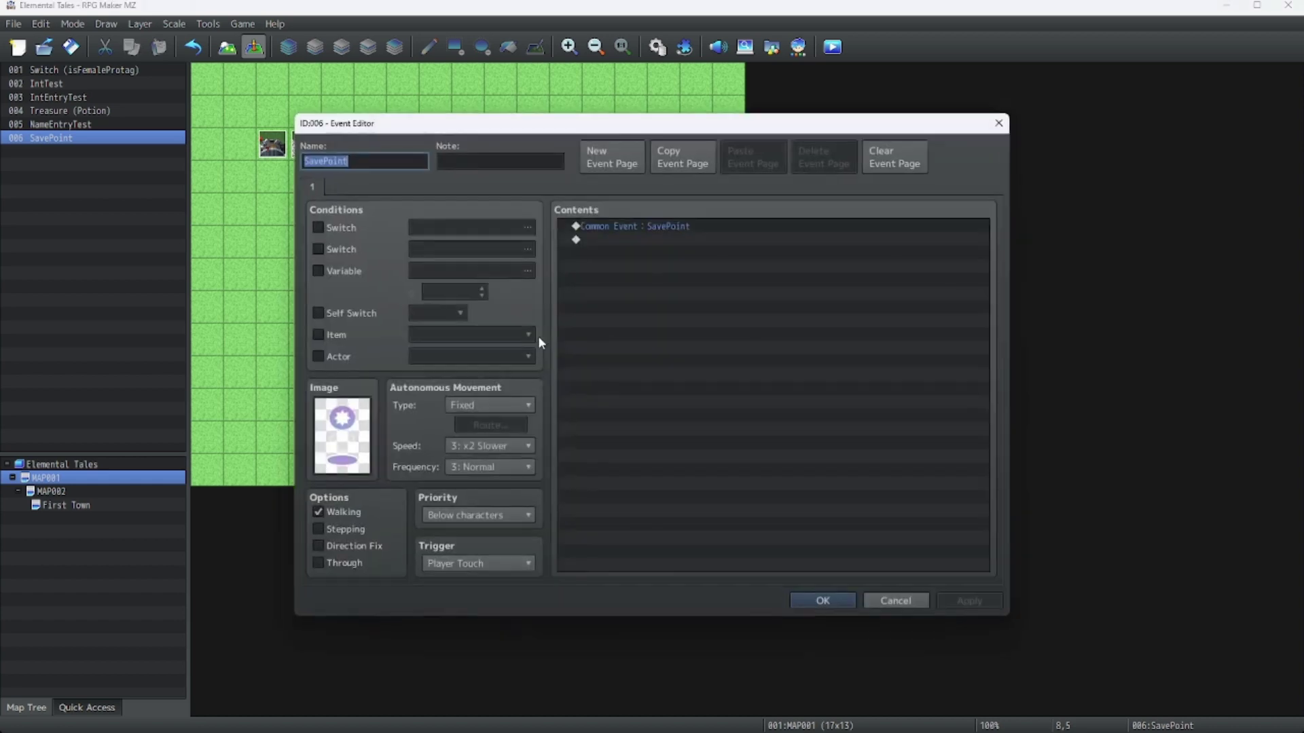
{"action": "left_click", "coordinate": [339, 529]}
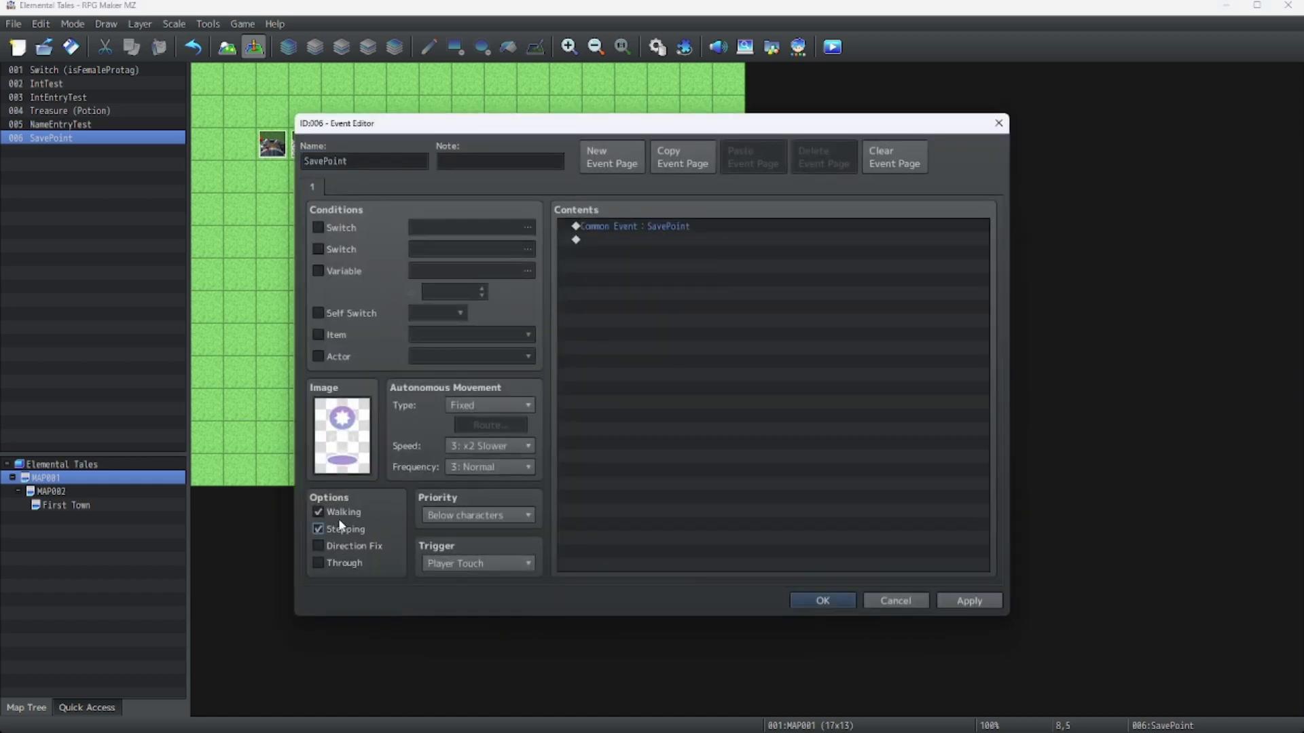
{"action": "left_click", "coordinate": [813, 597]}
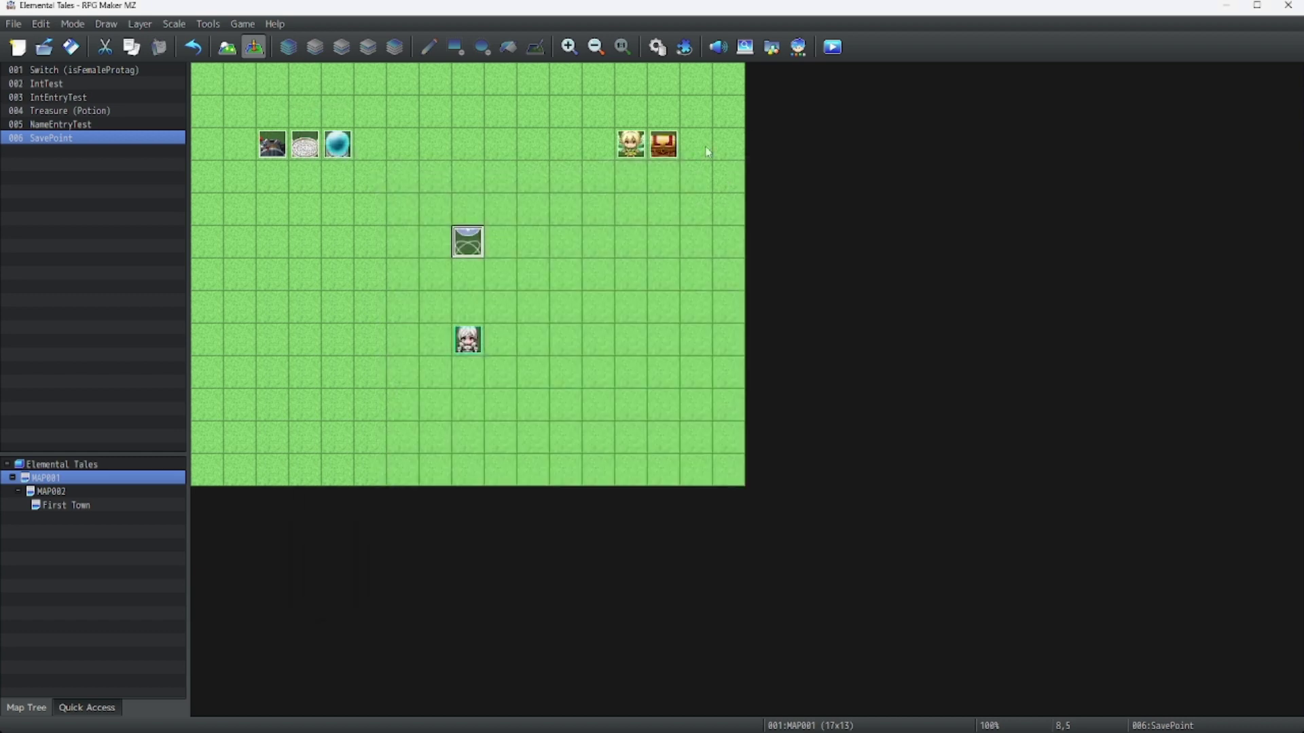
- Save the project, launch a full-screen playtest and start a New Game
{"action": "left_click", "coordinate": [833, 48]}
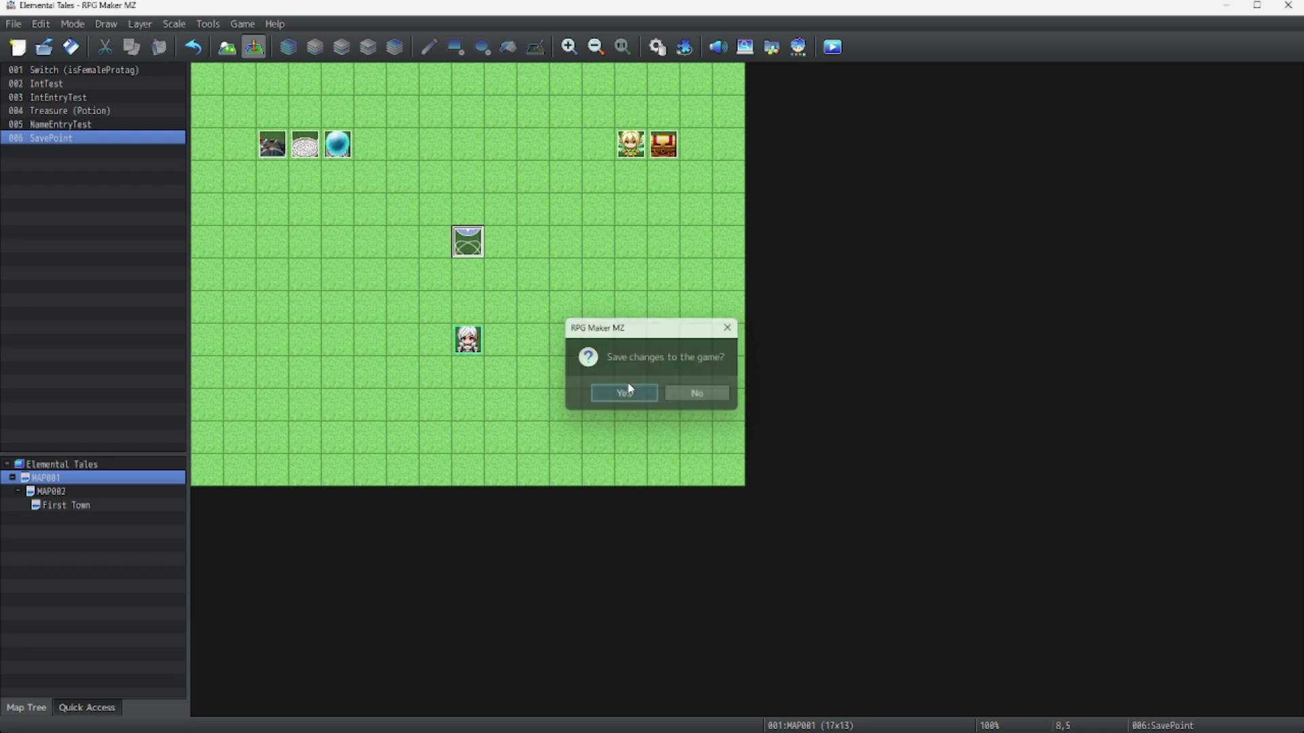
{"action": "left_click", "coordinate": [625, 393]}
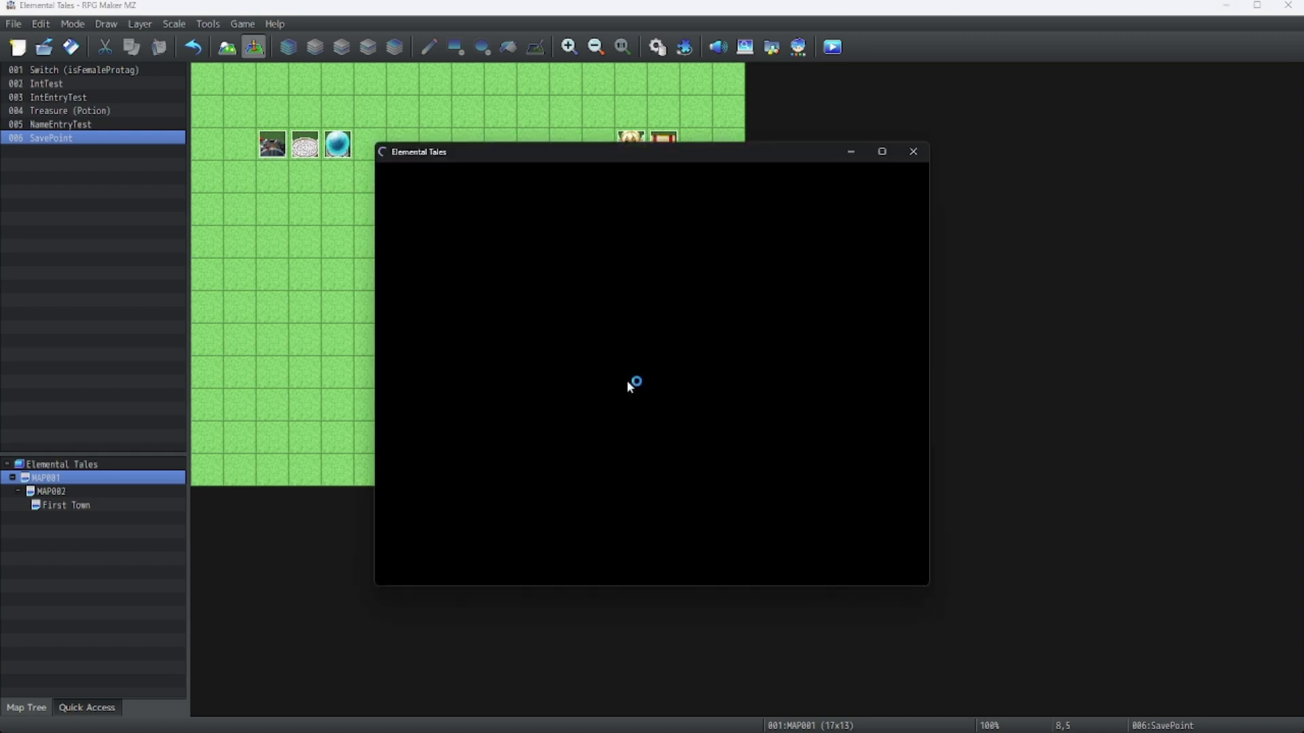
{"action": "left_click", "coordinate": [883, 152]}
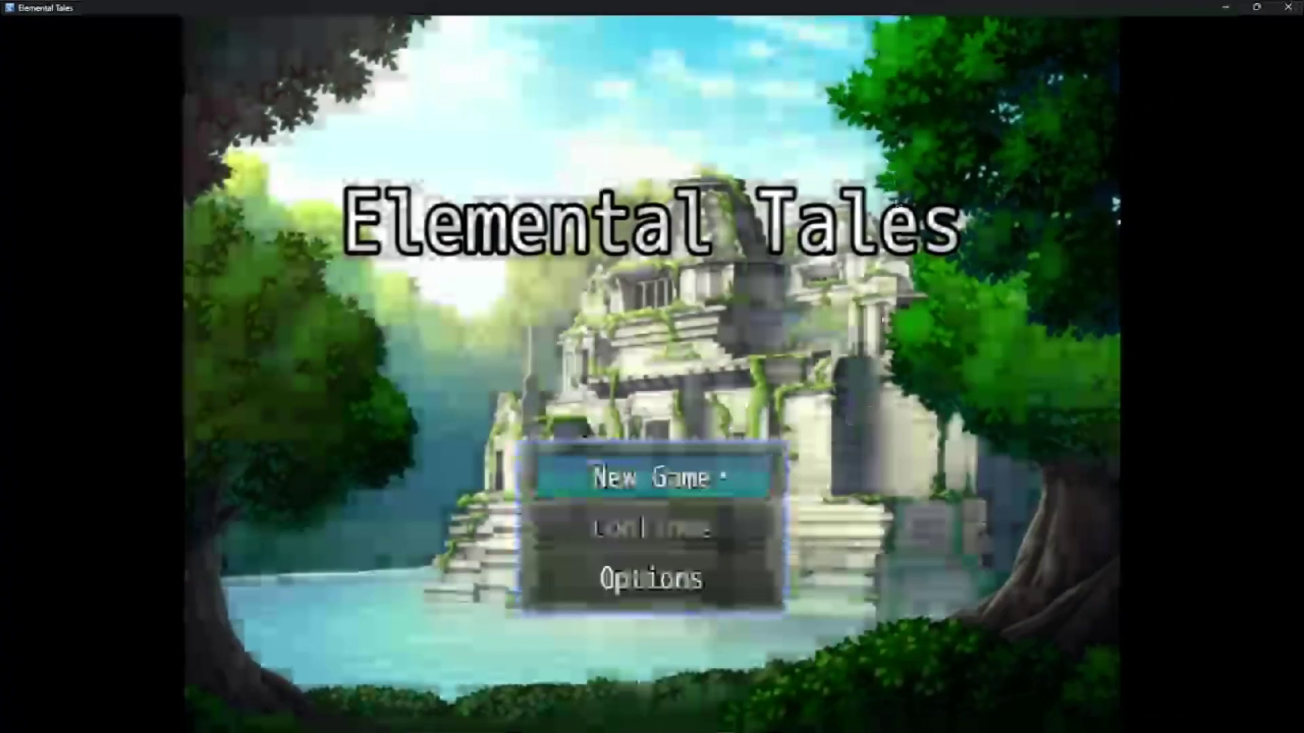
{"action": "left_click", "coordinate": [685, 480]}
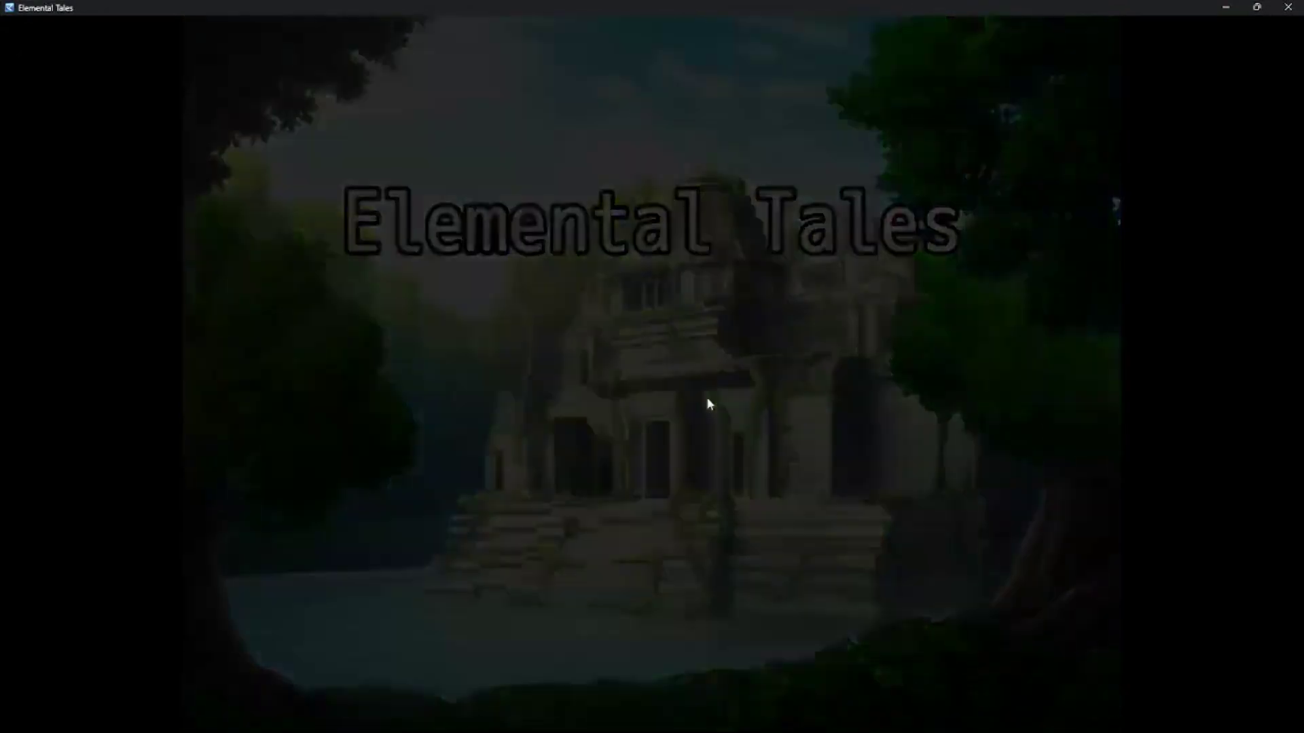
- Walk onto the save pad, read the restore message, choose Open Menu, then close the menu
{"action": "key", "text": "Up"}
{"action": "key", "text": "Right"}
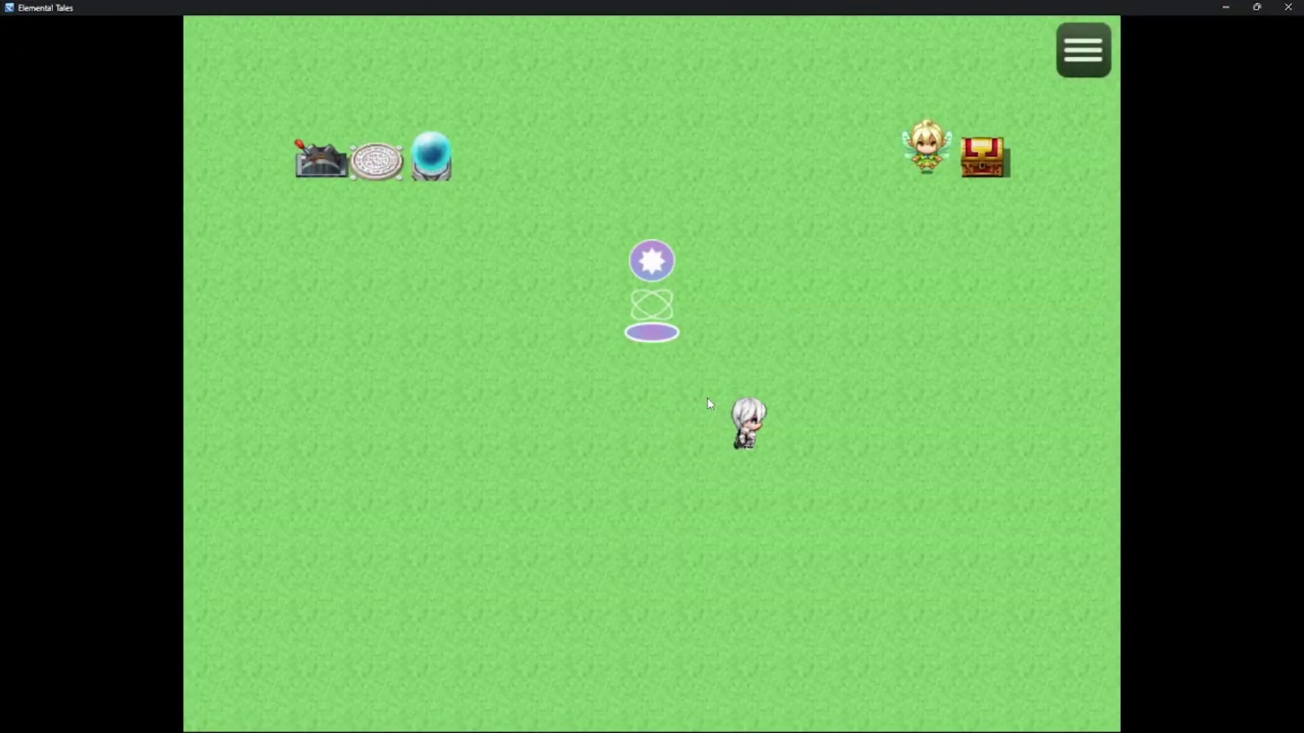
{"action": "key", "text": "Up"}
{"action": "key", "text": "Left"}
{"action": "key", "text": "Left"}
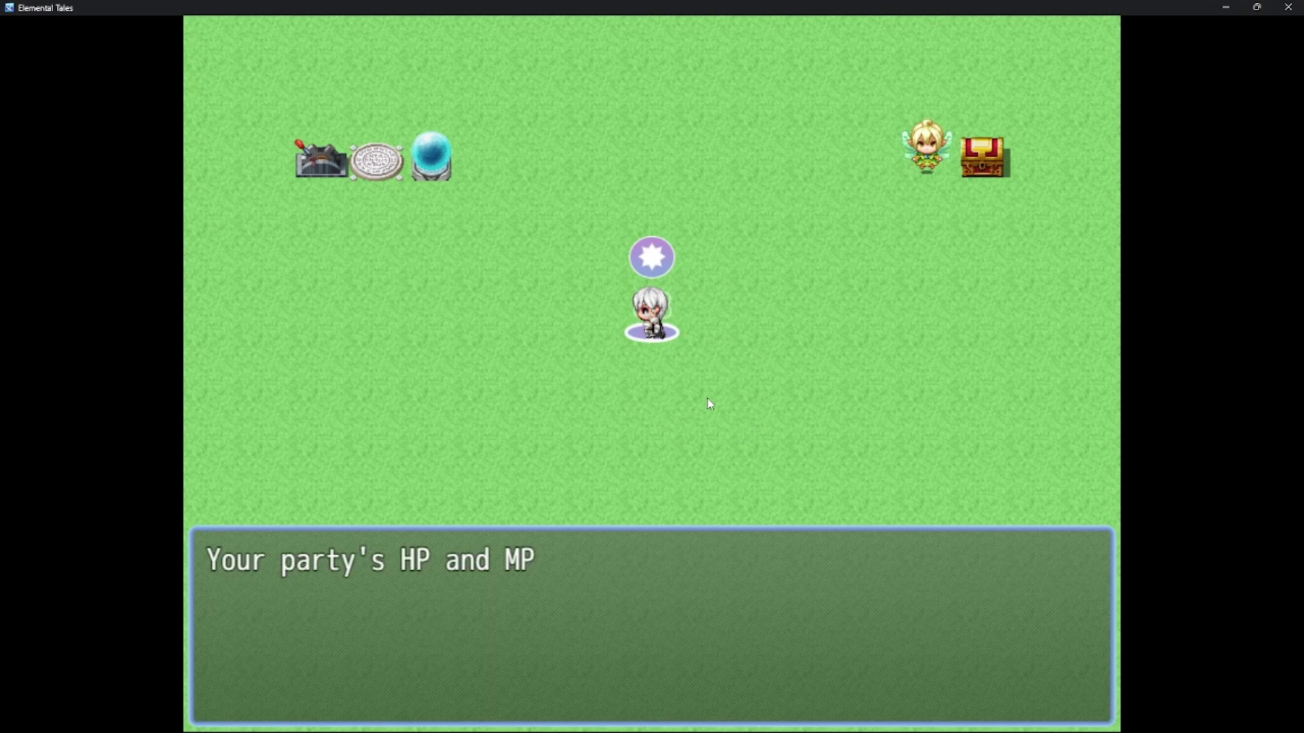
{"action": "key", "text": "Return"}
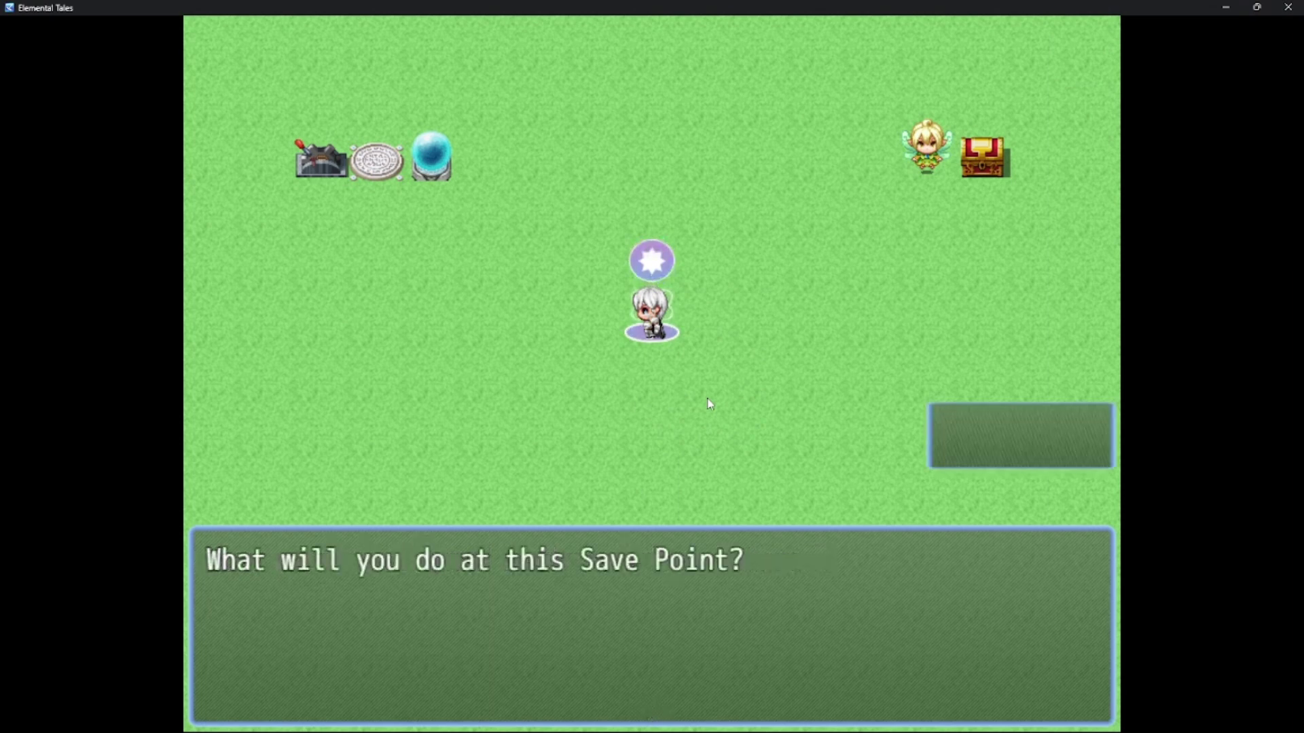
{"action": "key", "text": "Down"}
{"action": "key", "text": "Return"}
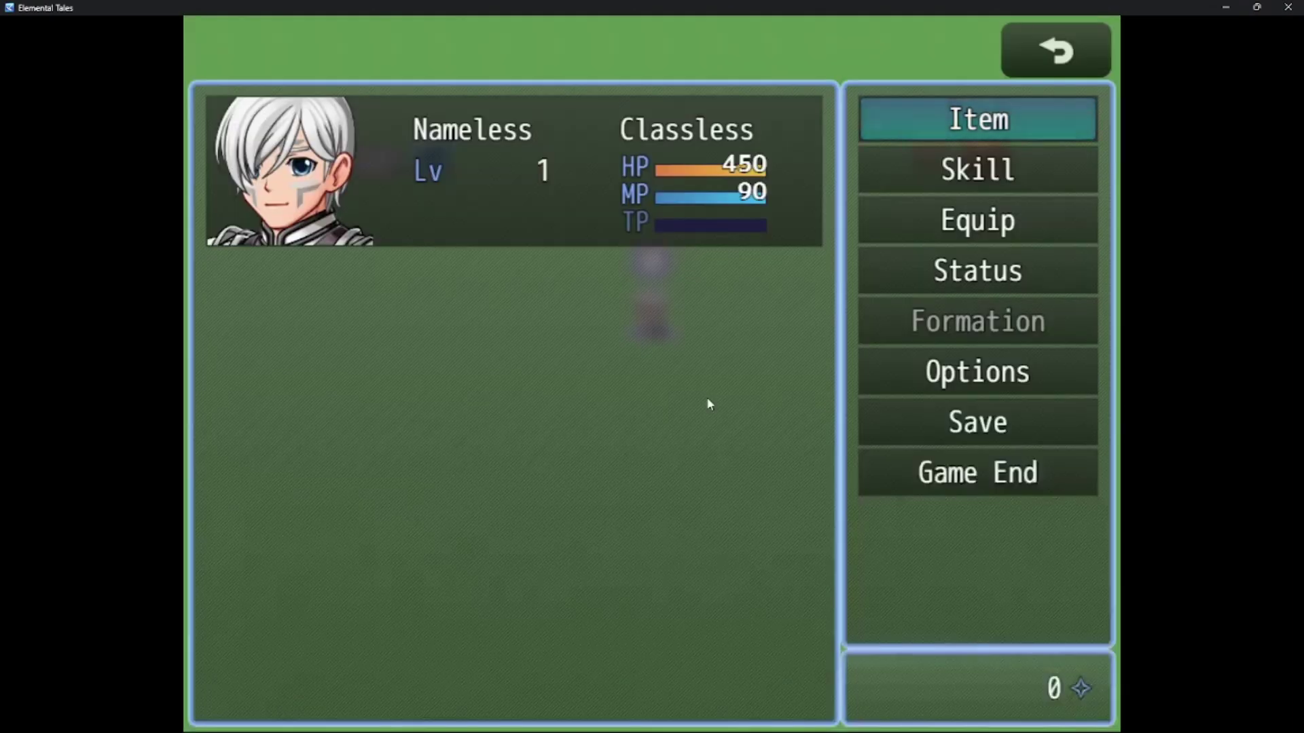
{"action": "key", "text": "Escape"}
- Retrigger the save pad, choose Save, browse the Autosave and File 1 slots, then leave
{"action": "key", "text": "Right"}
{"action": "key", "text": "Left"}
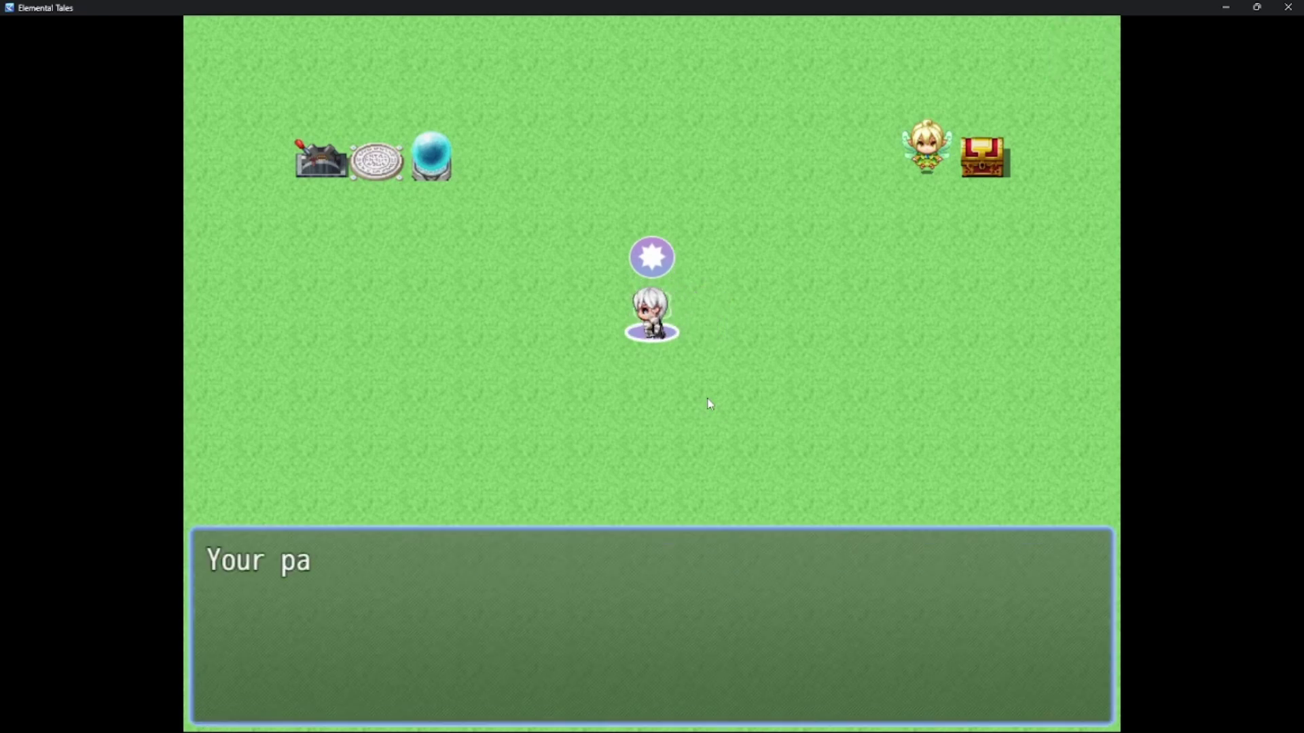
{"action": "key", "text": "Return"}
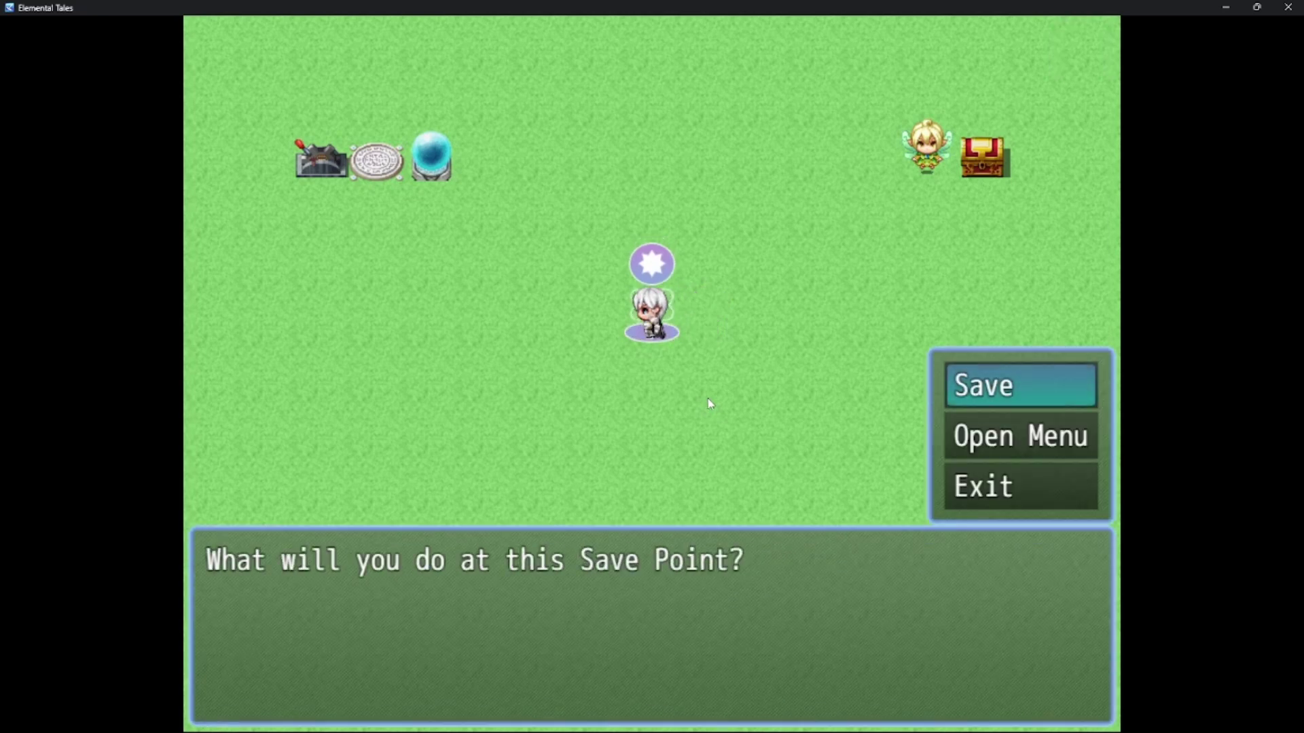
{"action": "key", "text": "Return"}
{"action": "key", "text": "Up"}
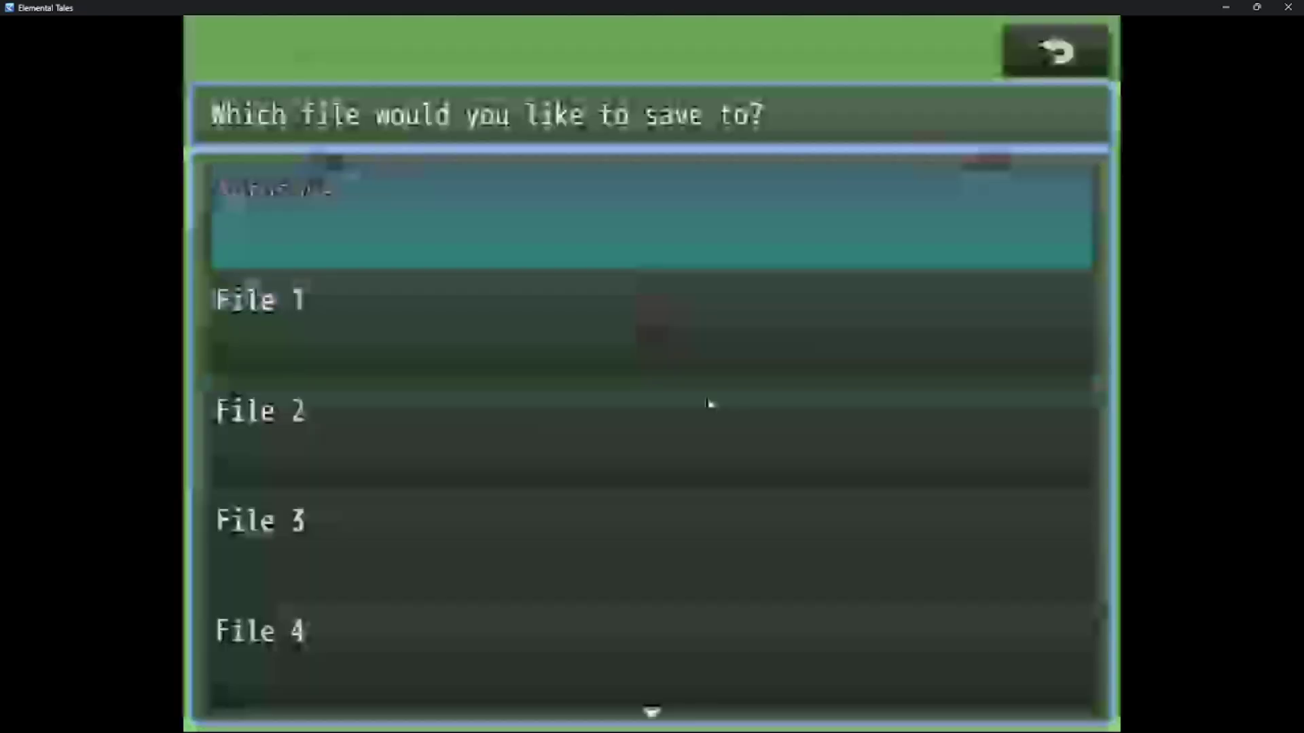
{"action": "key", "text": "Down"}
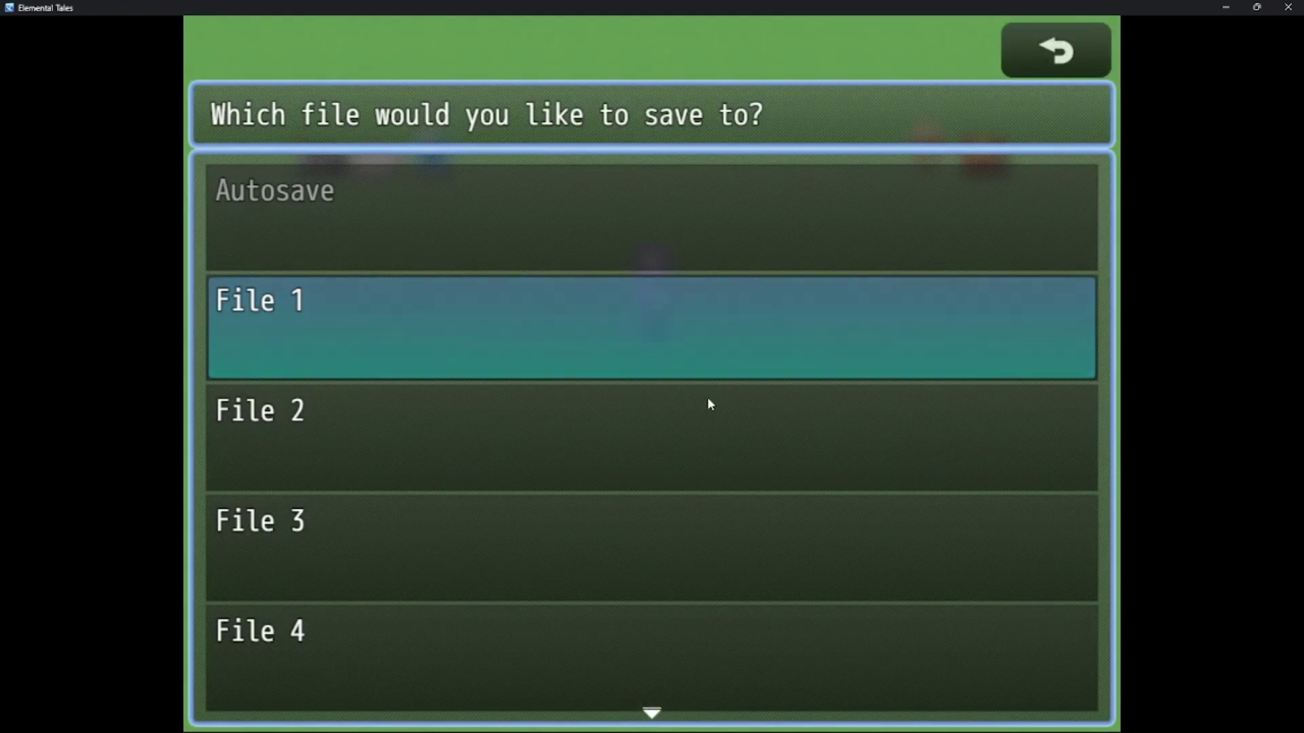
{"action": "key", "text": "Return"}
- Walk around and back onto the save pad, then choose Exit from its choices
{"action": "key", "text": "Right"}
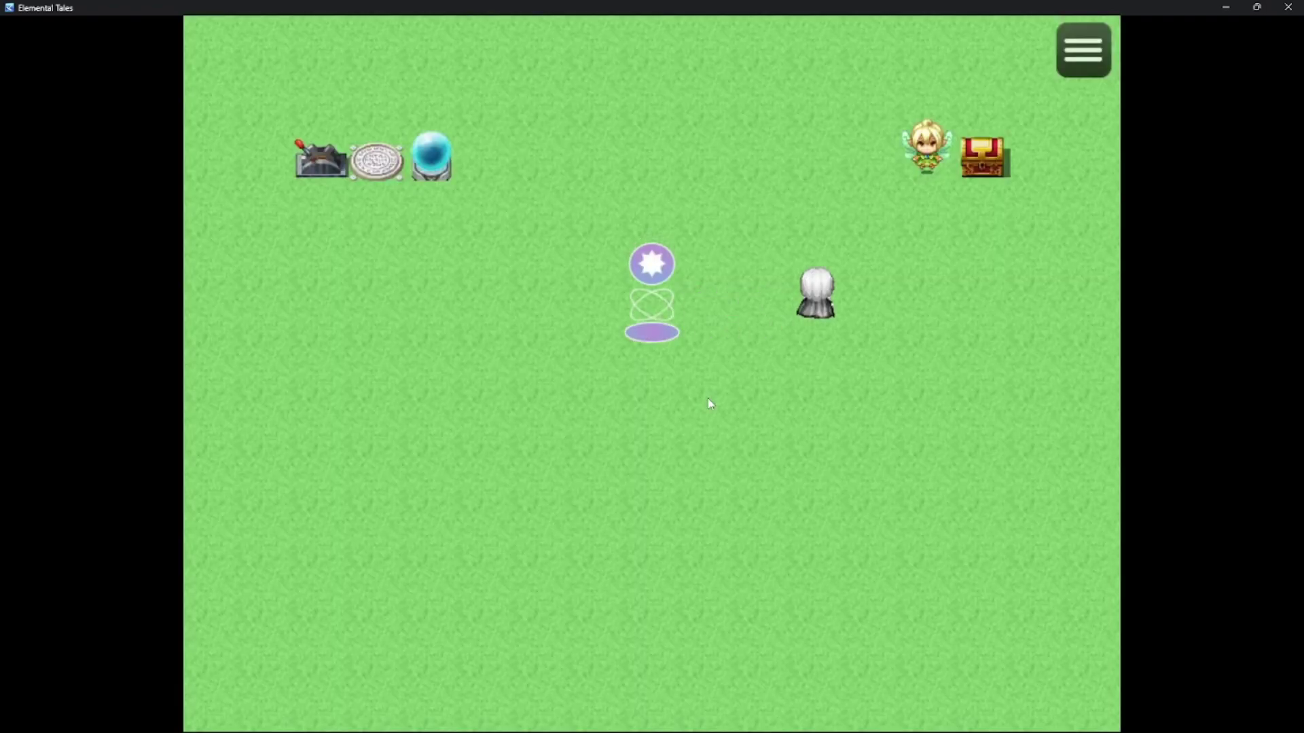
{"action": "key", "text": "Down"}
{"action": "key", "text": "Left"}
{"action": "key", "text": "Down"}
{"action": "key", "text": "Left"}
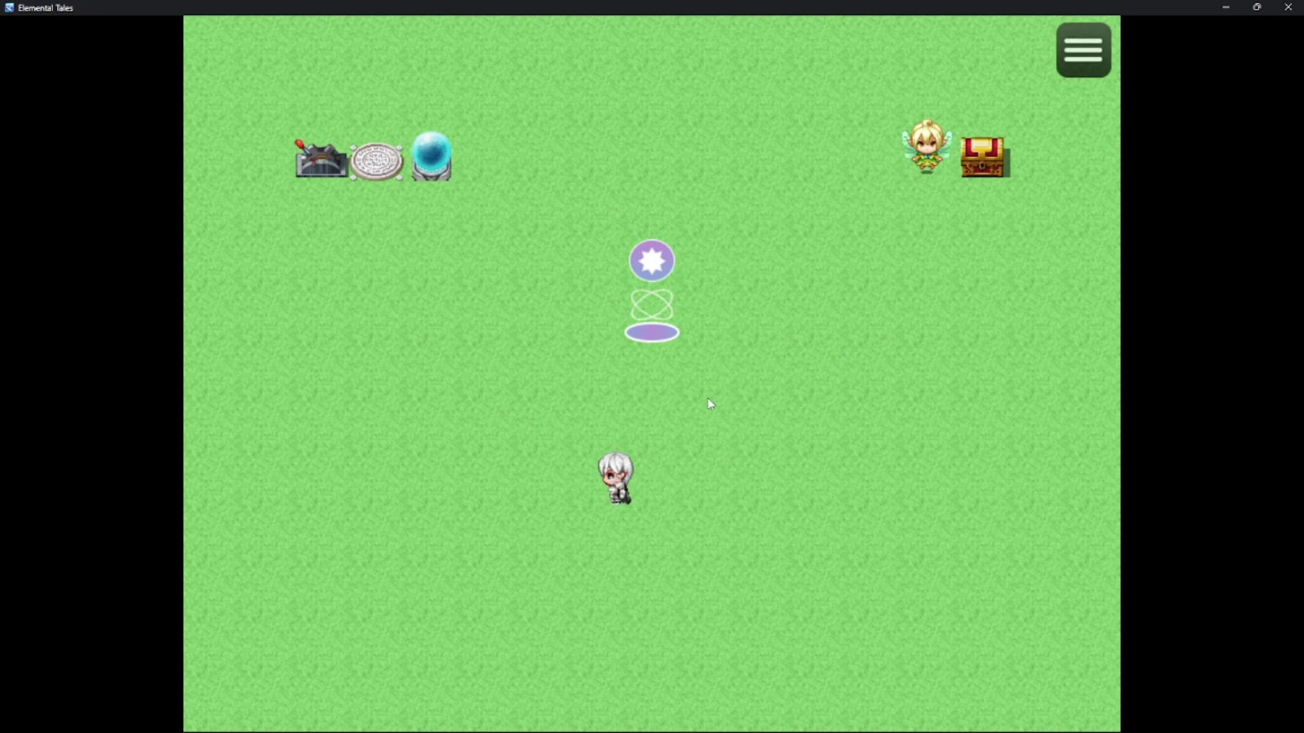
{"action": "key", "text": "Up"}
{"action": "key", "text": "Up"}
{"action": "key", "text": "Right"}
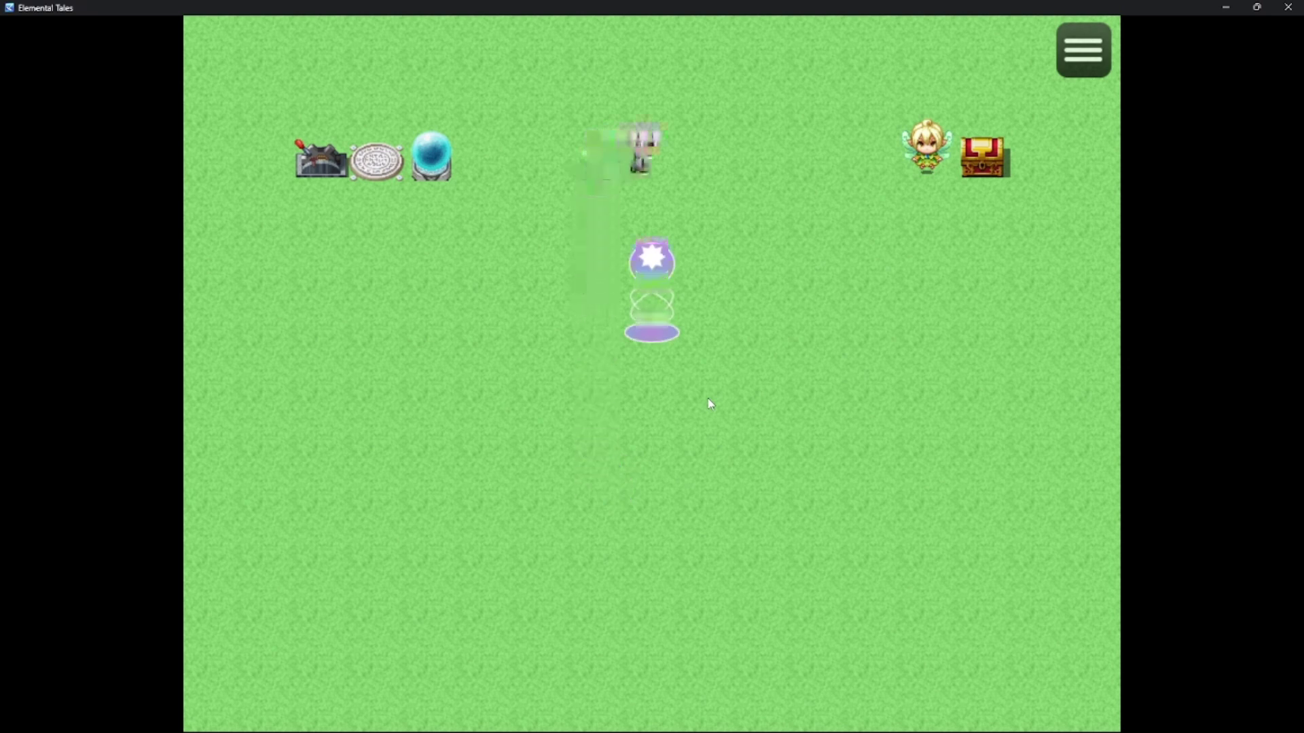
{"action": "key", "text": "Down"}
{"action": "key", "text": "Down"}
{"action": "key", "text": "Left"}
{"action": "key", "text": "Up"}
{"action": "key", "text": "Right"}
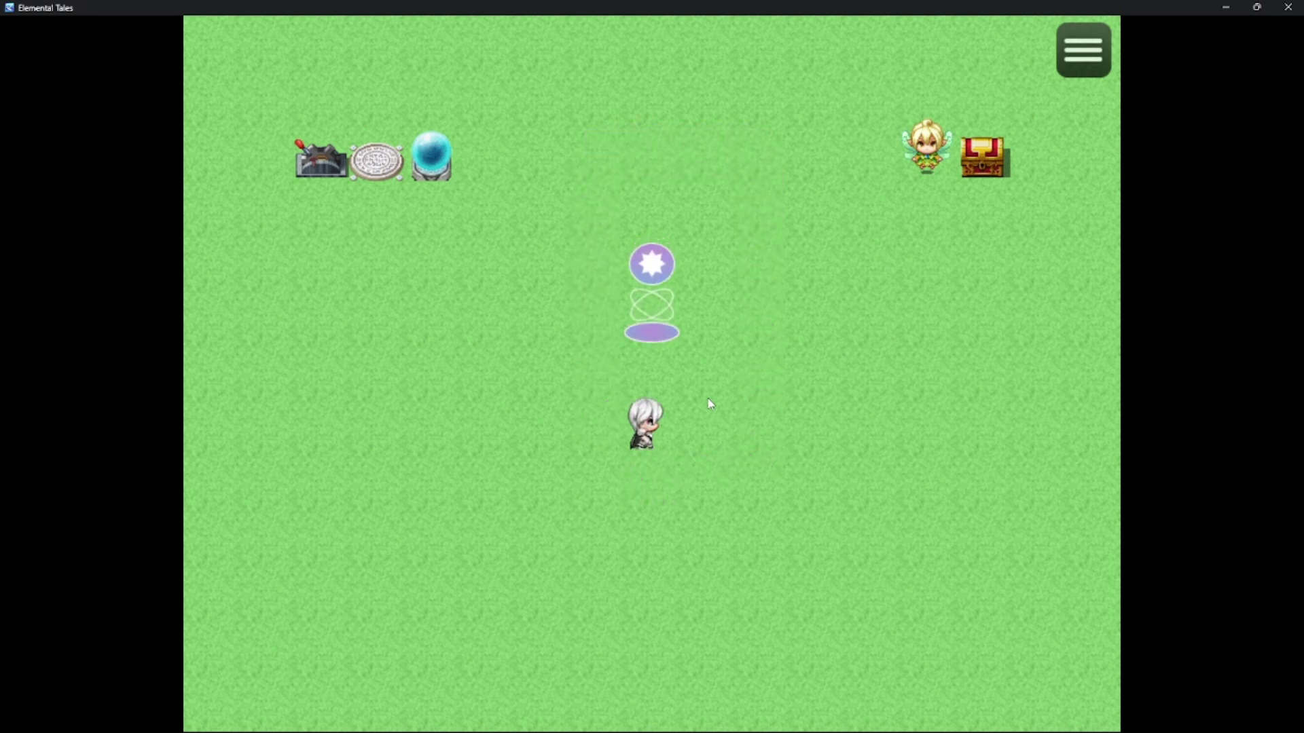
{"action": "key", "text": "Up"}
{"action": "key", "text": "Left"}
{"action": "key", "text": "Right"}
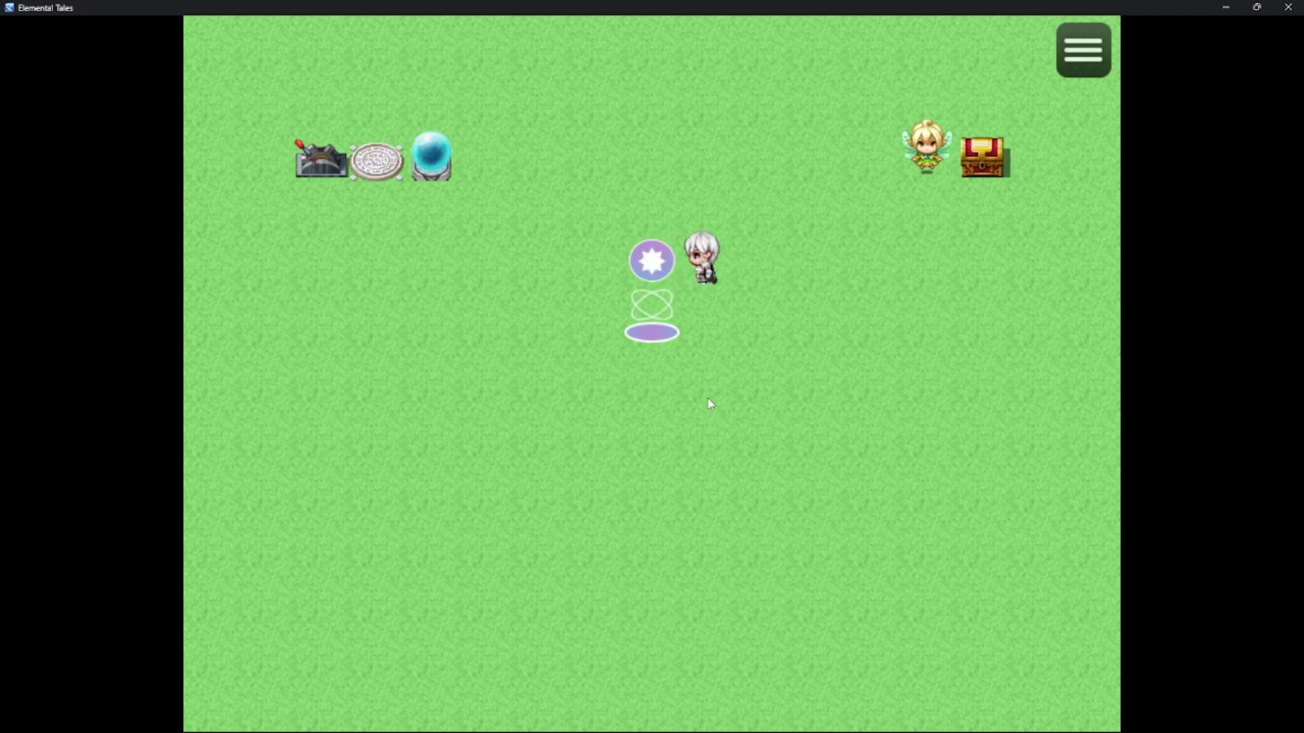
{"action": "key", "text": "Left"}
{"action": "key", "text": "Right"}
{"action": "key", "text": "Down"}
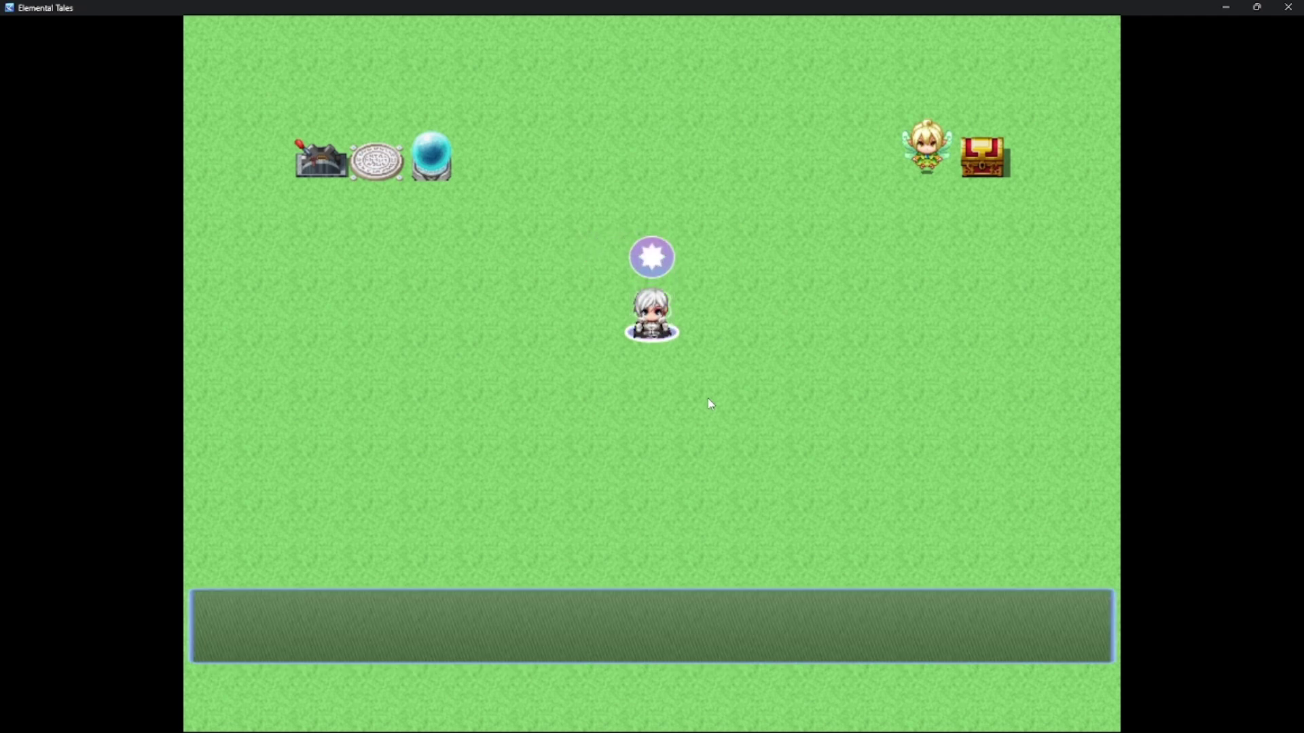
{"action": "key", "text": "Return"}
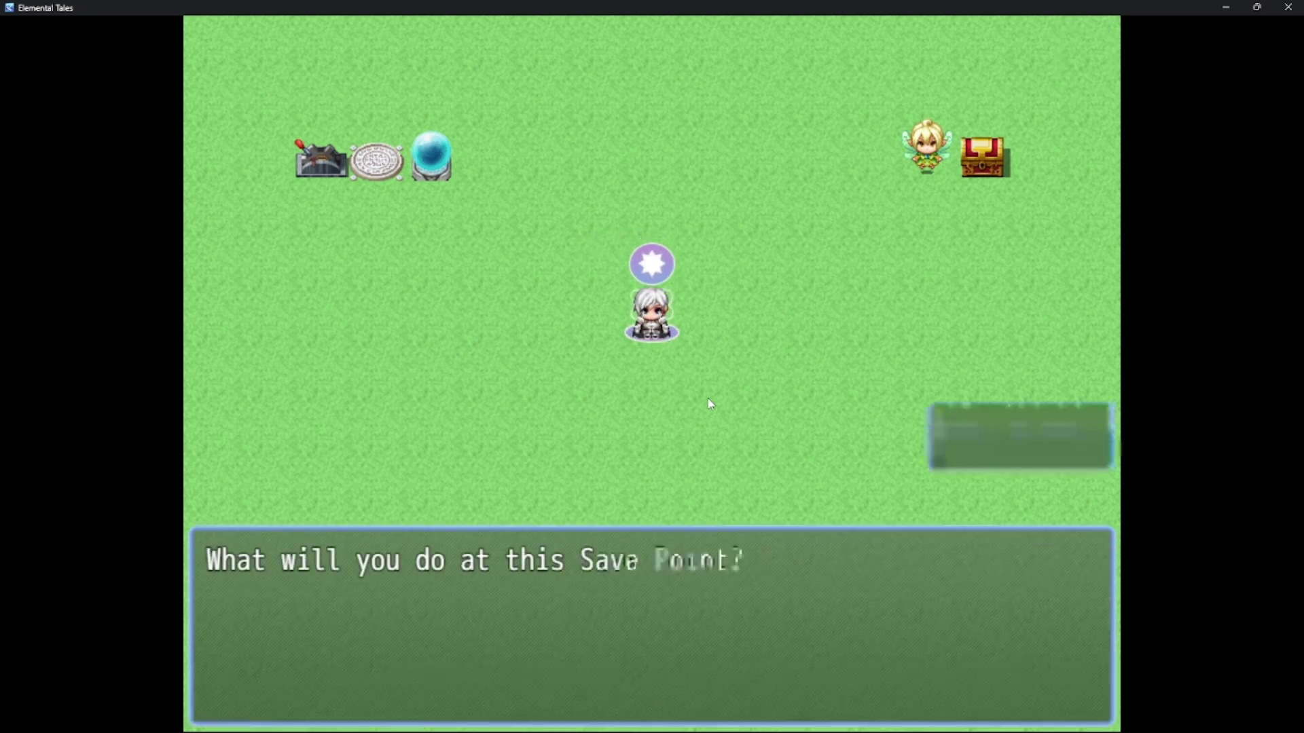
{"action": "key", "text": "Down"}
{"action": "key", "text": "Down"}
{"action": "key", "text": "Return"}
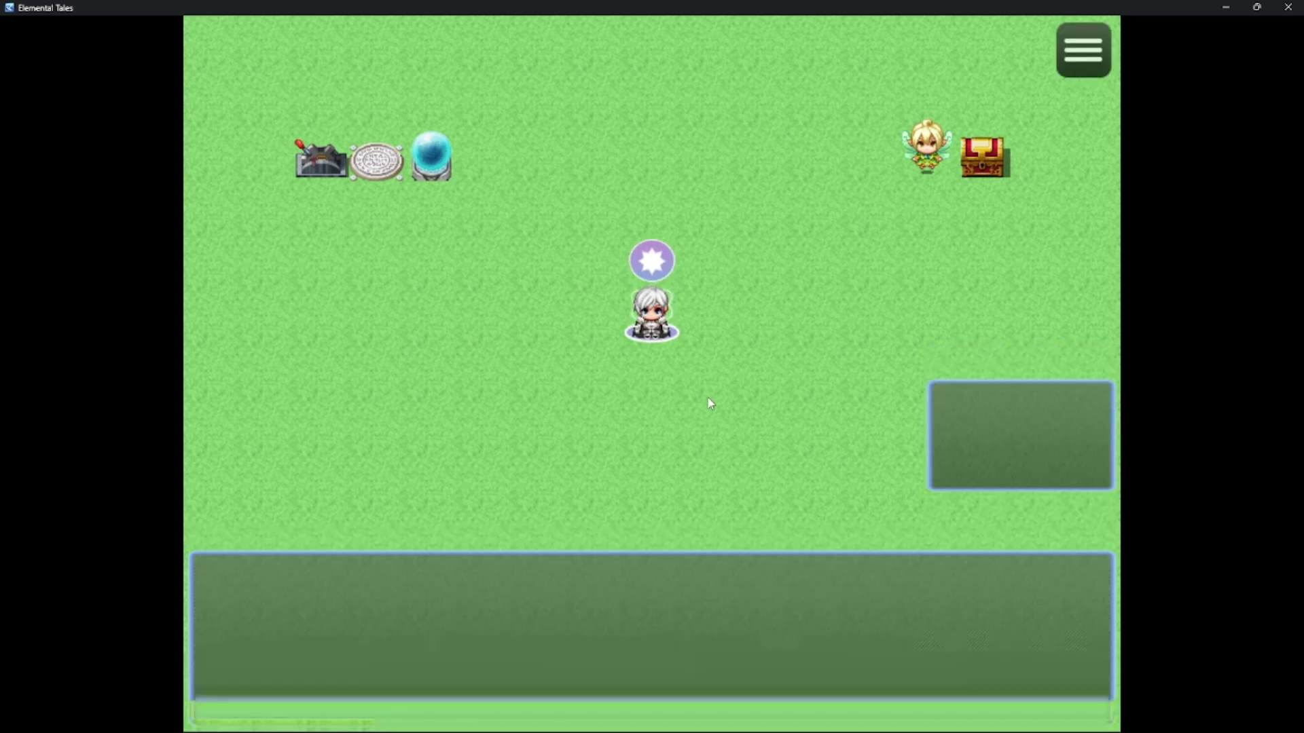
- Walk around the save crystal and stop just above it
{"action": "key", "text": "Right"}
{"action": "key", "text": "Up"}
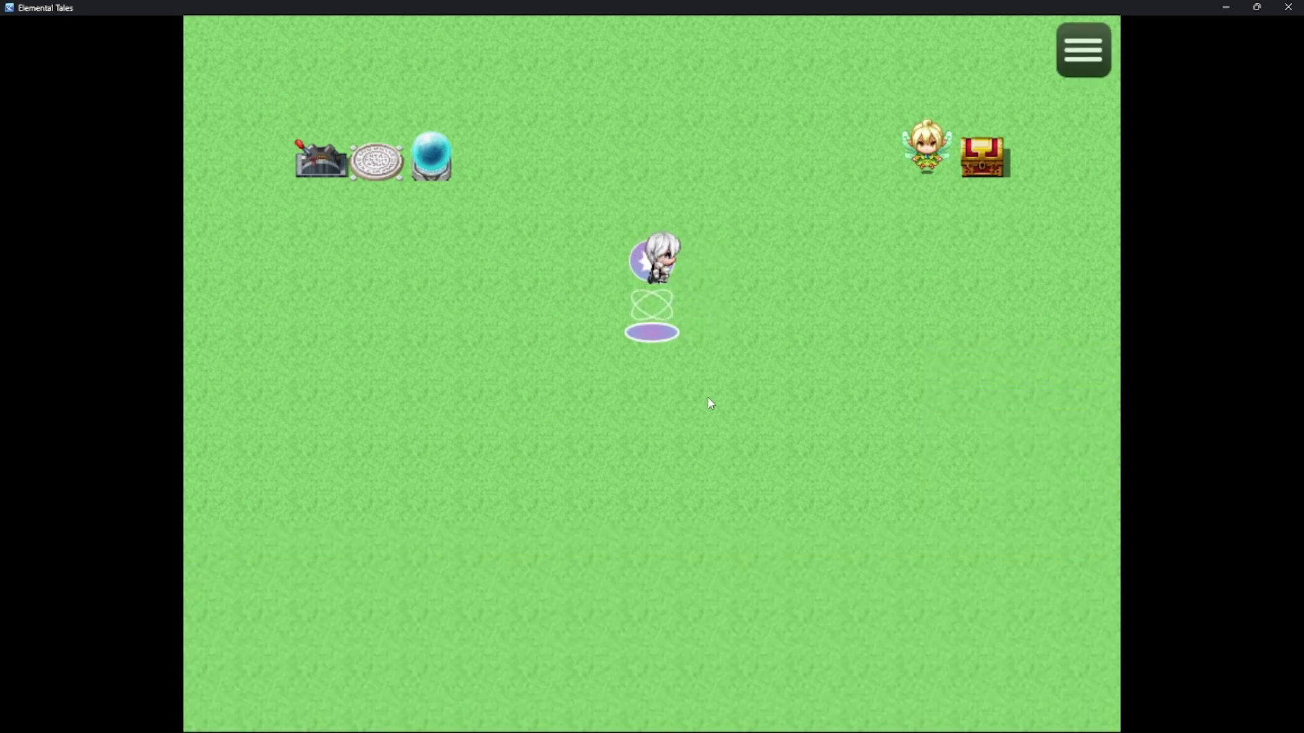
{"action": "key", "text": "Right"}
{"action": "key", "text": "Left"}
{"action": "key", "text": "Down"}
{"action": "key", "text": "Right"}
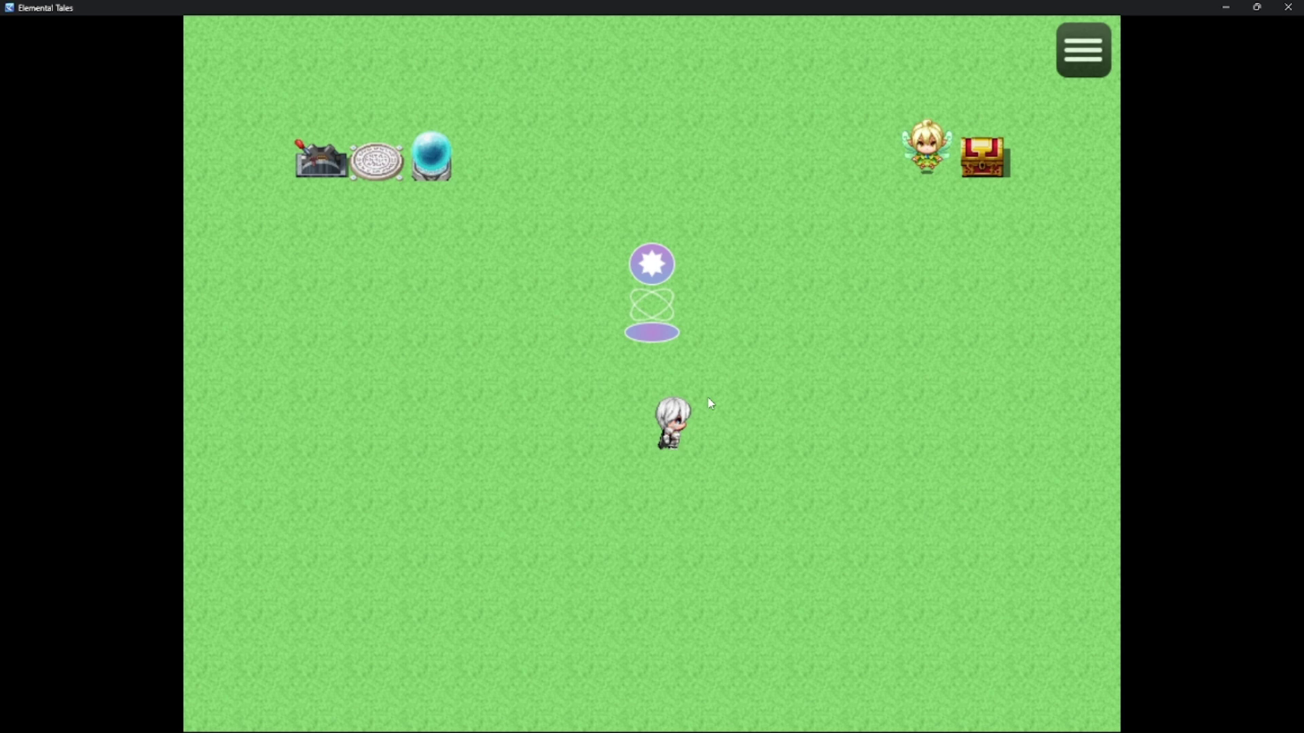
{"action": "key", "text": "Right"}
{"action": "key", "text": "Up"}
{"action": "key", "text": "Left"}
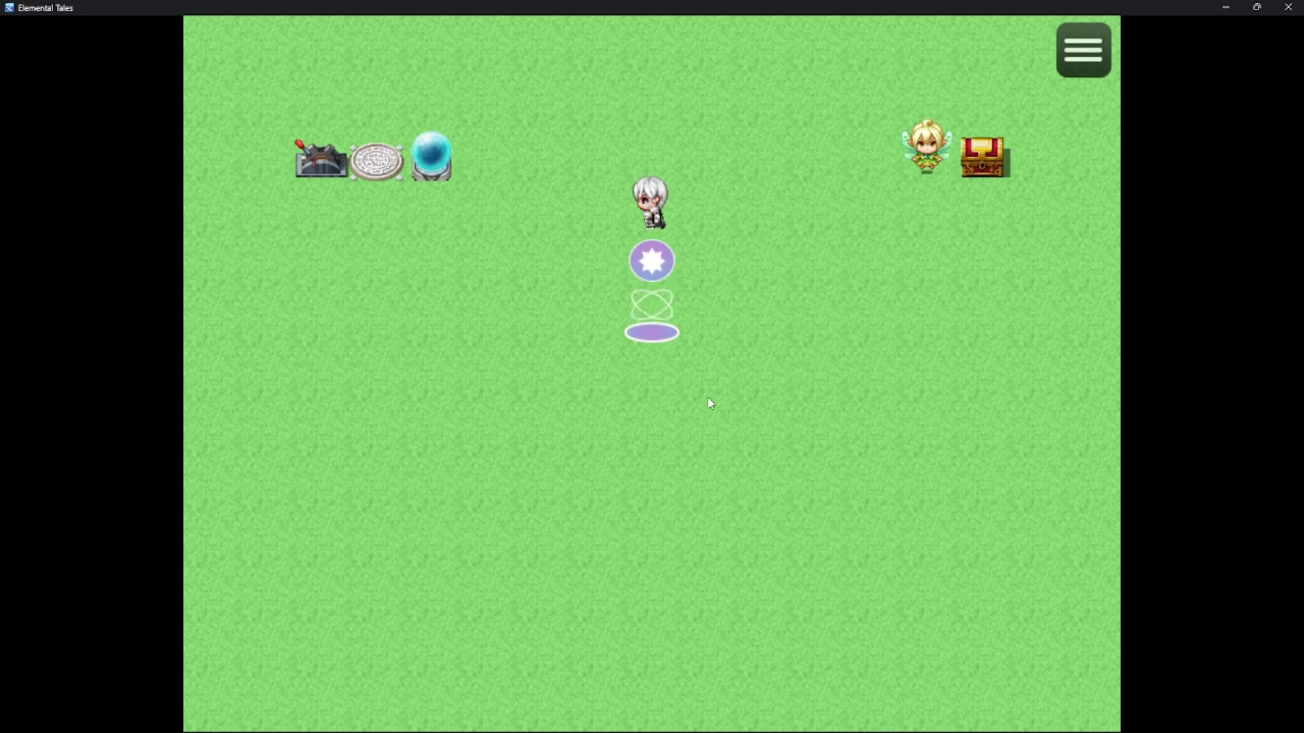
- Close the playtest and insert a new command above Recover All in the SavePoint common event
{"action": "left_click", "coordinate": [1290, 7]}
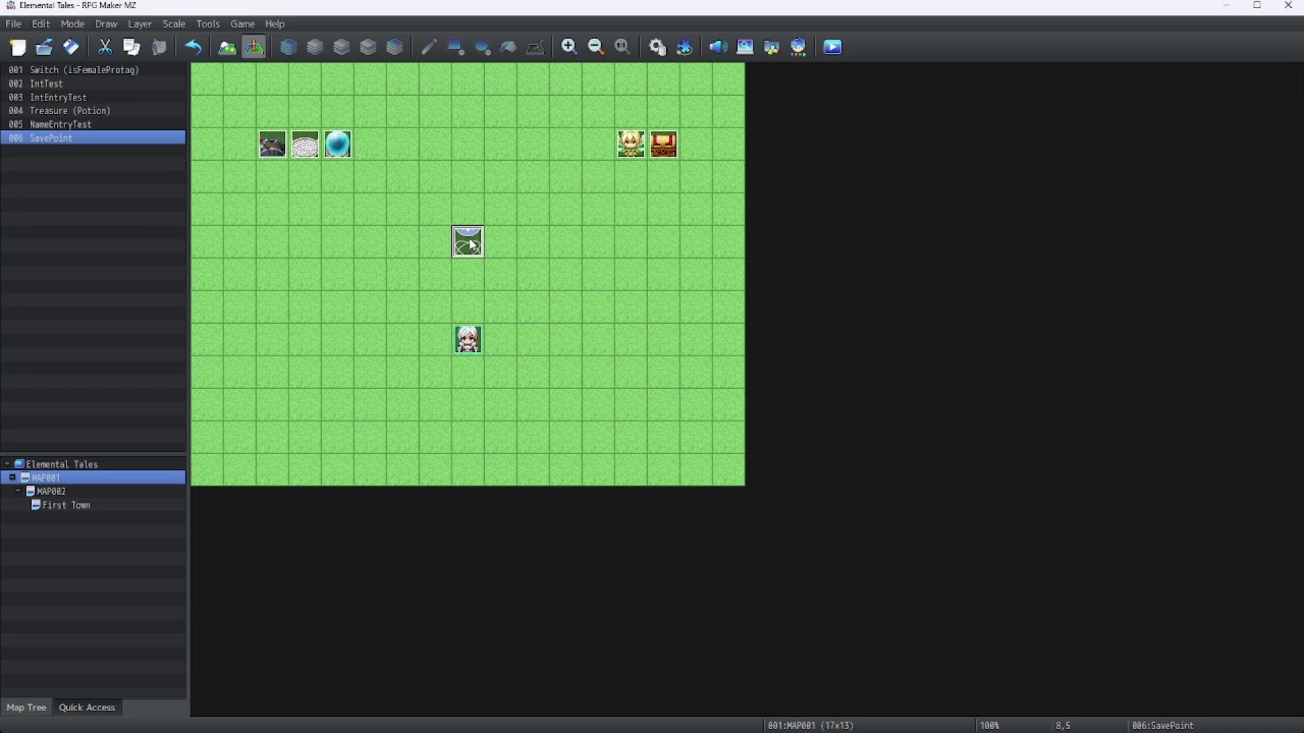
{"action": "left_click", "coordinate": [657, 46]}
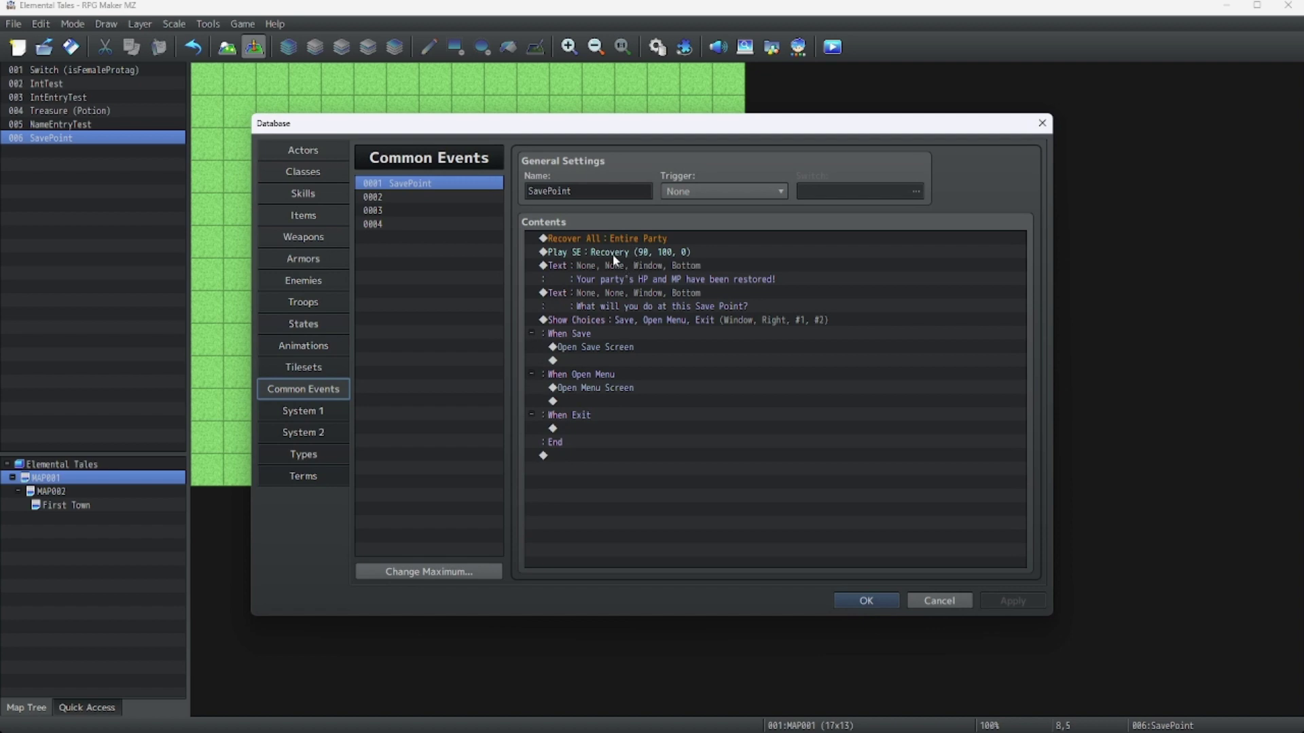
{"action": "right_click", "coordinate": [579, 240]}
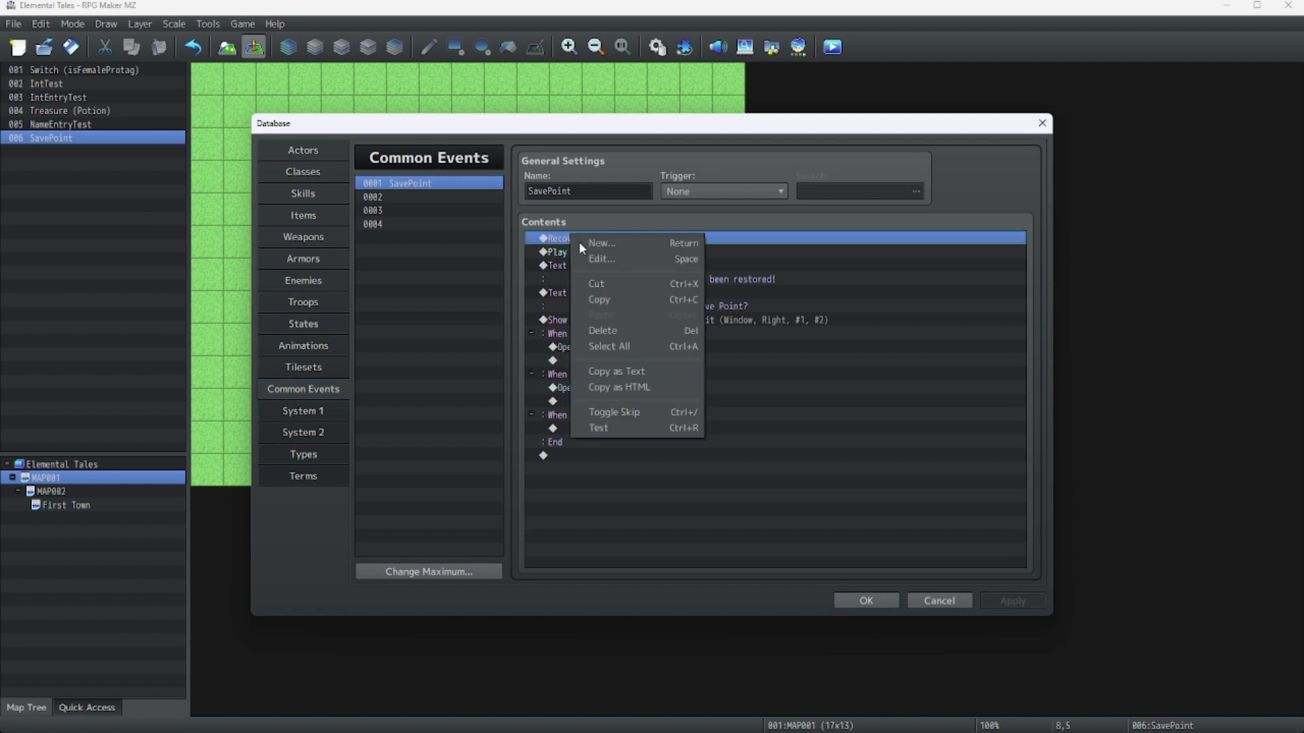
{"action": "left_click", "coordinate": [613, 245]}
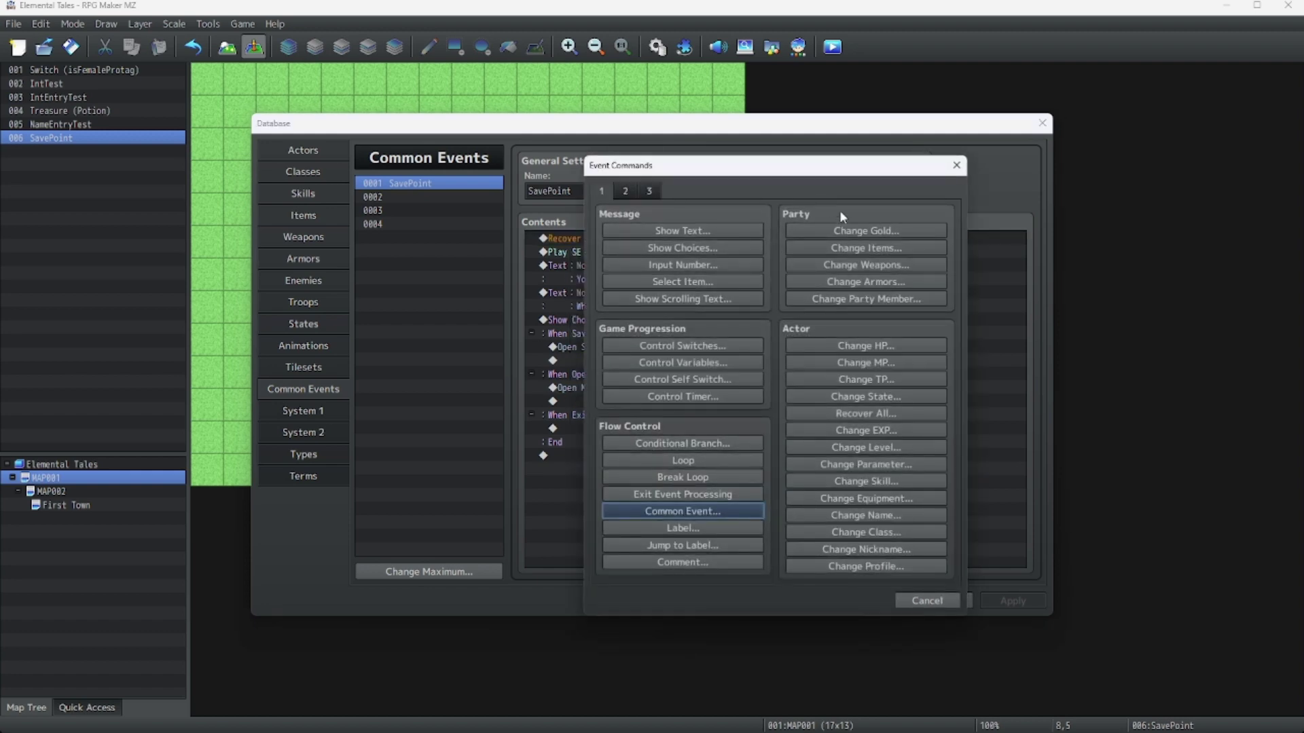
- Add a Flash Screen of colour (153, 255, 153, 136) for 60 frames with Wait
{"action": "left_click", "coordinate": [847, 514]}
{"action": "left_click", "coordinate": [623, 190]}
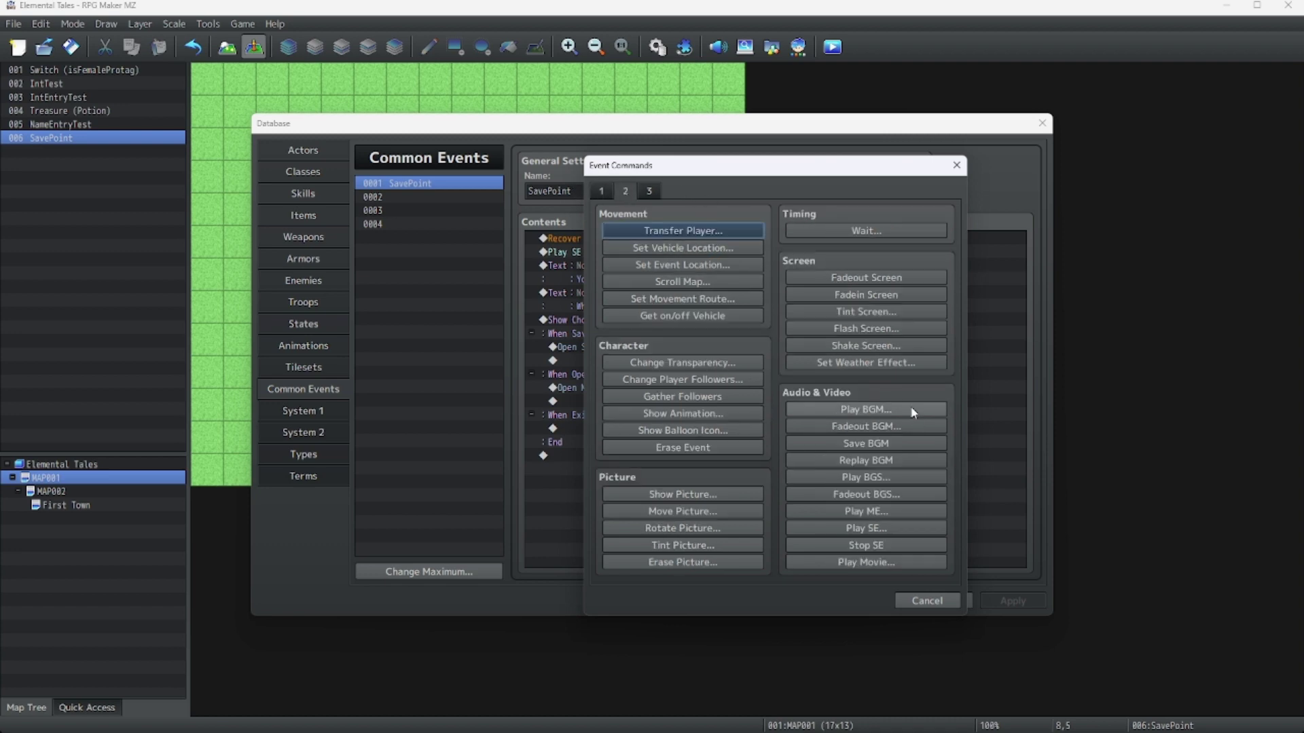
{"action": "left_click", "coordinate": [854, 329]}
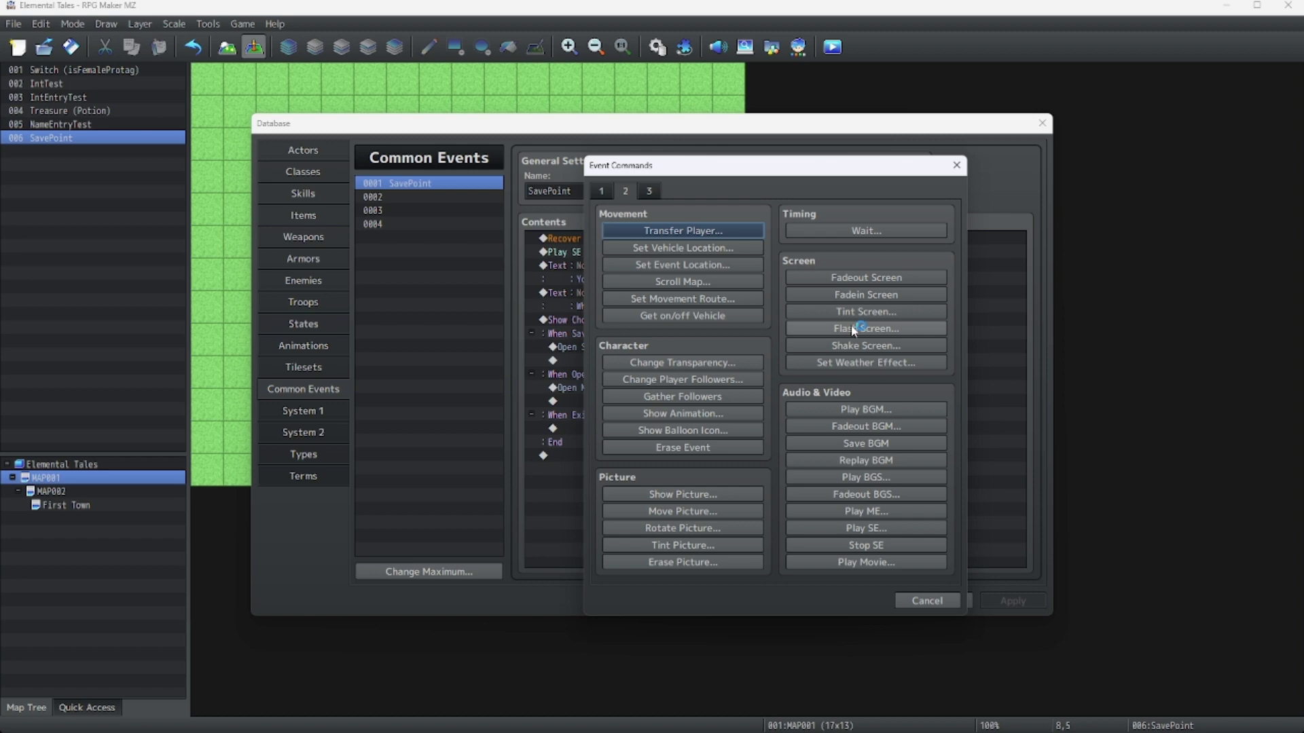
{"action": "left_click", "coordinate": [849, 328]}
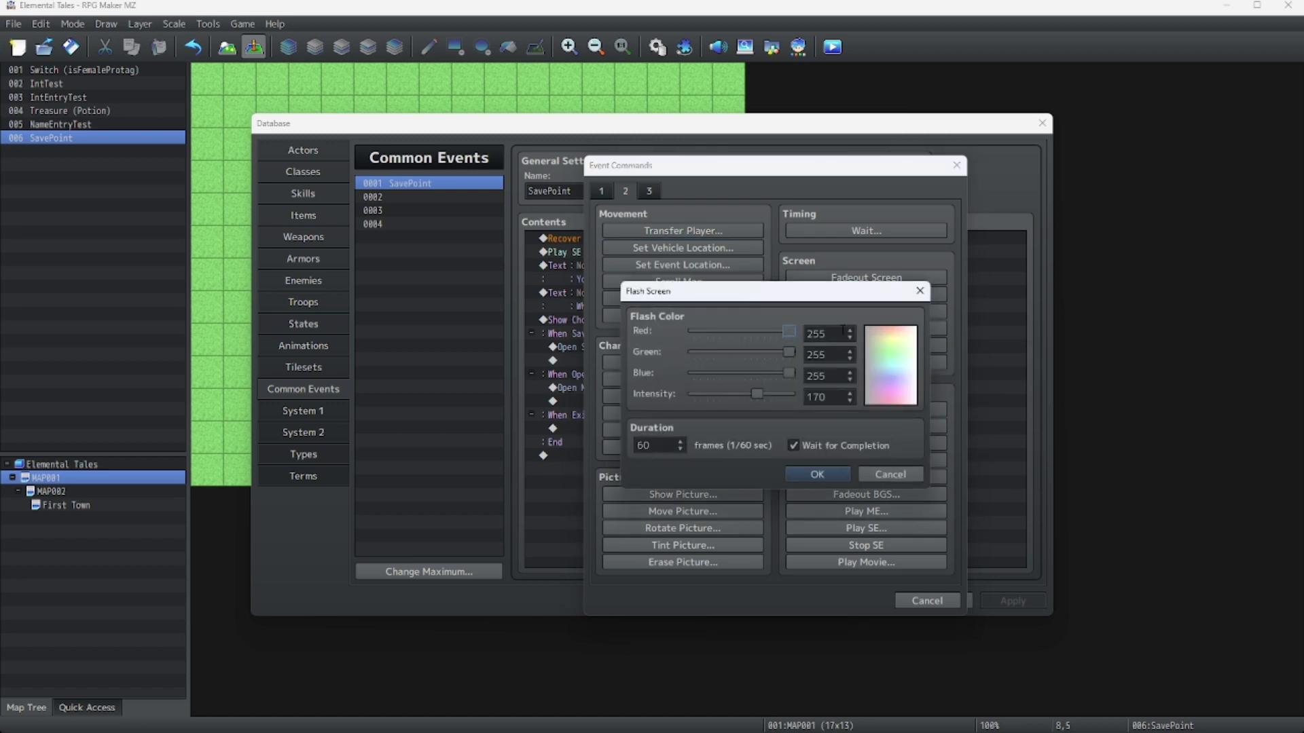
{"action": "left_click_drag", "start_coordinate": [761, 392], "coordinate": [733, 392]}
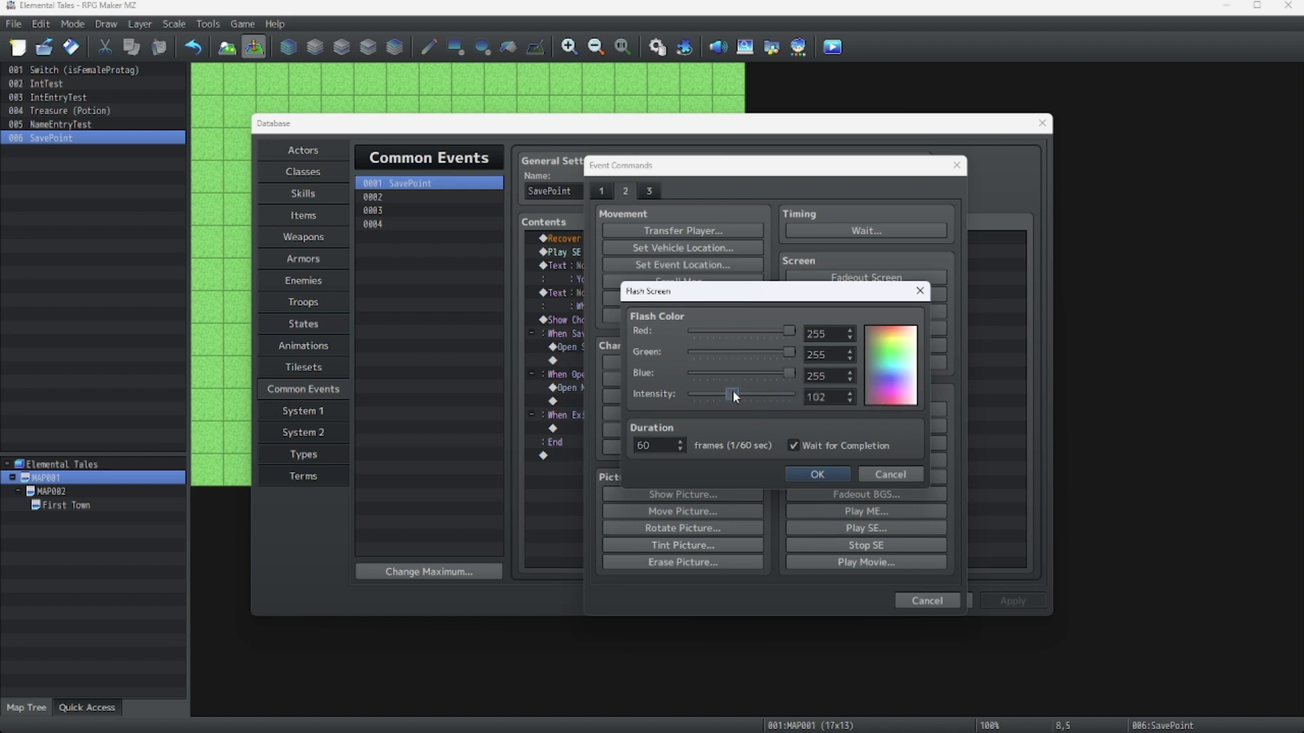
{"action": "left_click_drag", "start_coordinate": [734, 394], "coordinate": [739, 395]}
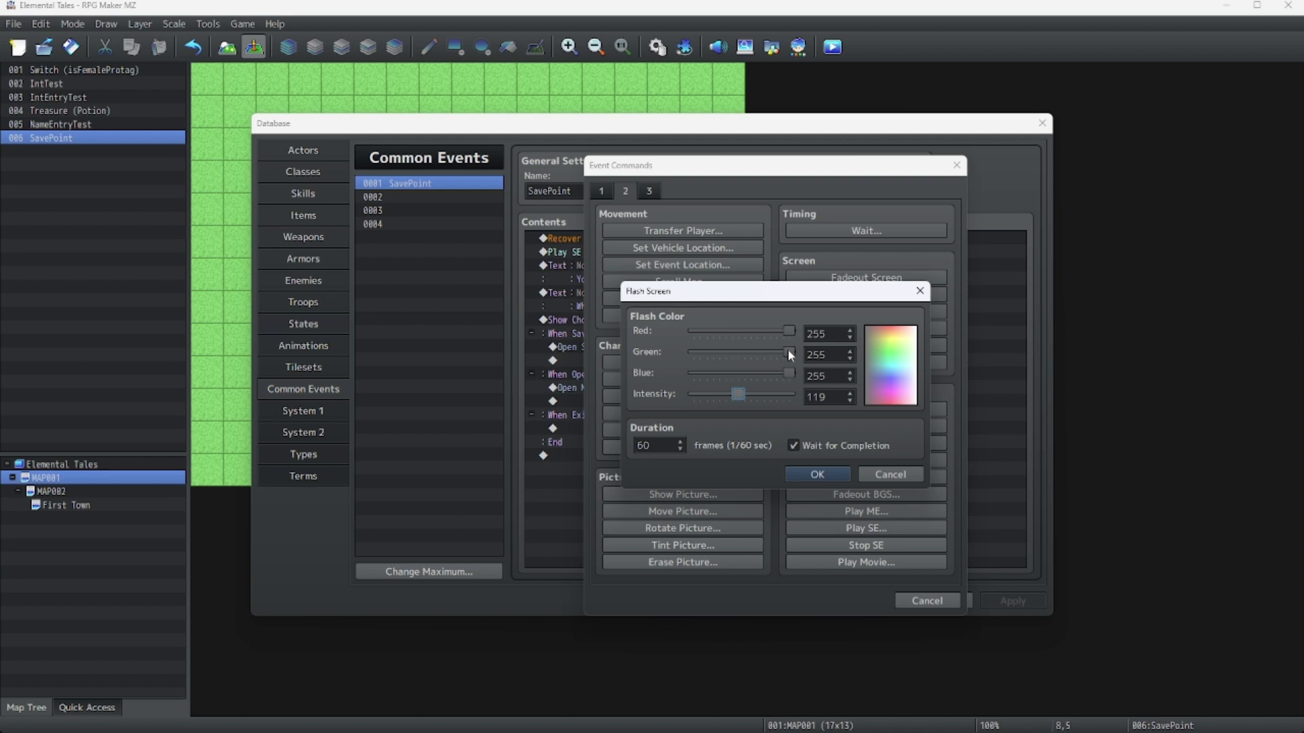
{"action": "left_click_drag", "start_coordinate": [778, 377], "coordinate": [766, 377]}
{"action": "left_click_drag", "start_coordinate": [787, 333], "coordinate": [750, 340]}
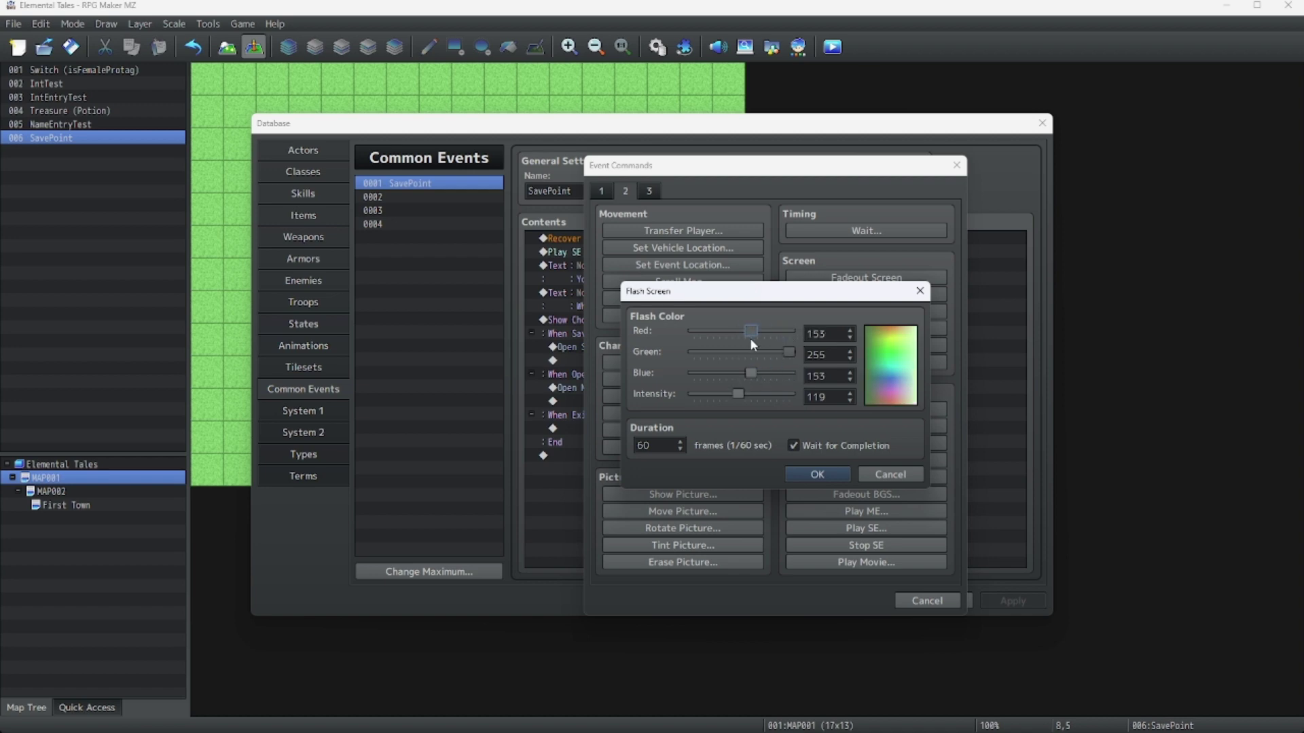
{"action": "mouse_move", "coordinate": [736, 395]}
{"action": "left_mouse_down"}
{"action": "mouse_move", "coordinate": [709, 393]}
{"action": "mouse_move", "coordinate": [759, 394]}
{"action": "mouse_move", "coordinate": [744, 391]}
{"action": "left_mouse_up"}
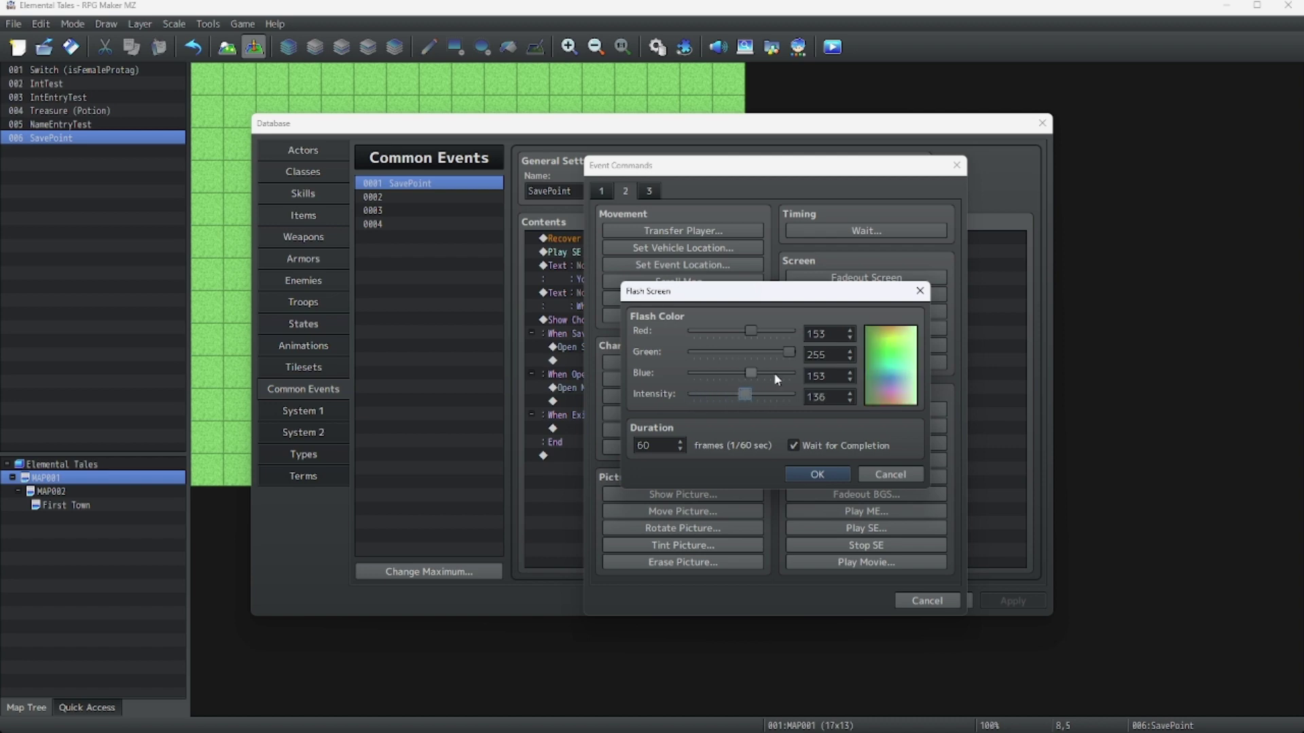
{"action": "left_click", "coordinate": [814, 474]}
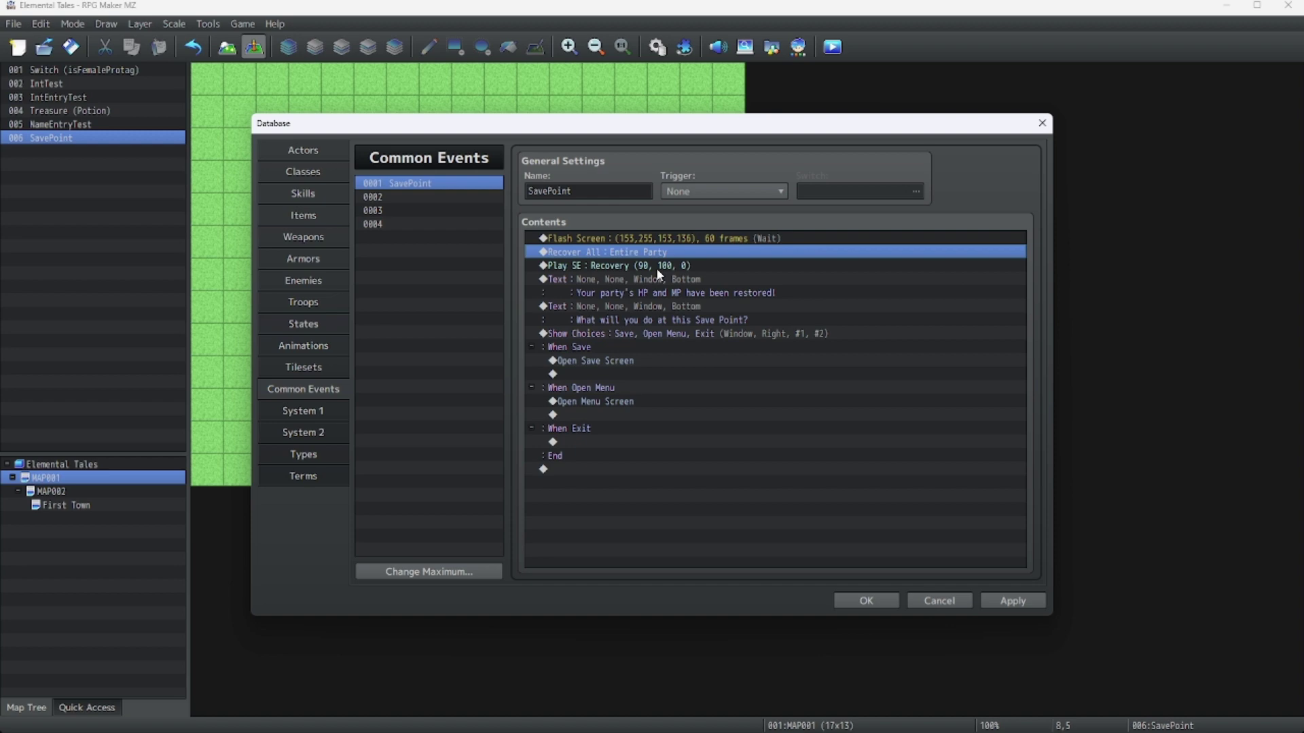
- Move the Recovery Play SE command above Flash Screen by copying it and deleting the original
{"action": "right_click", "coordinate": [628, 264]}
{"action": "left_click", "coordinate": [667, 324]}
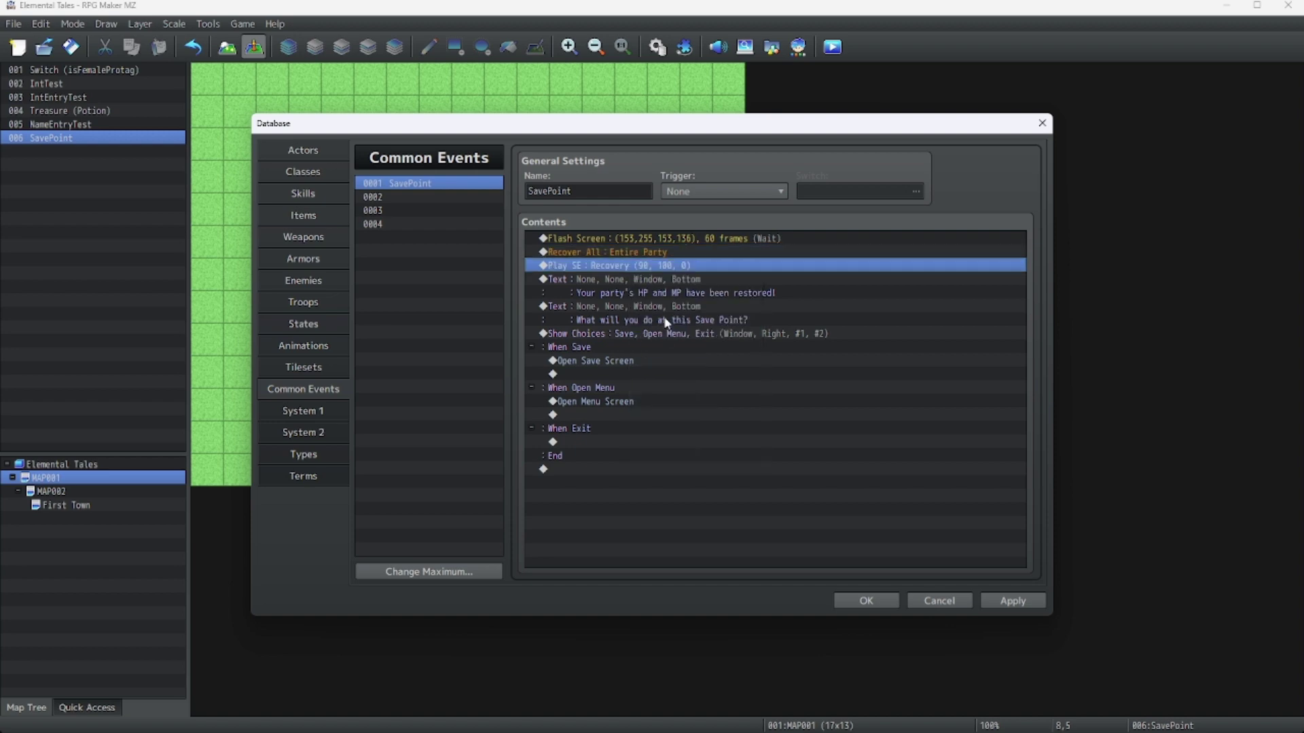
{"action": "right_click", "coordinate": [618, 238]}
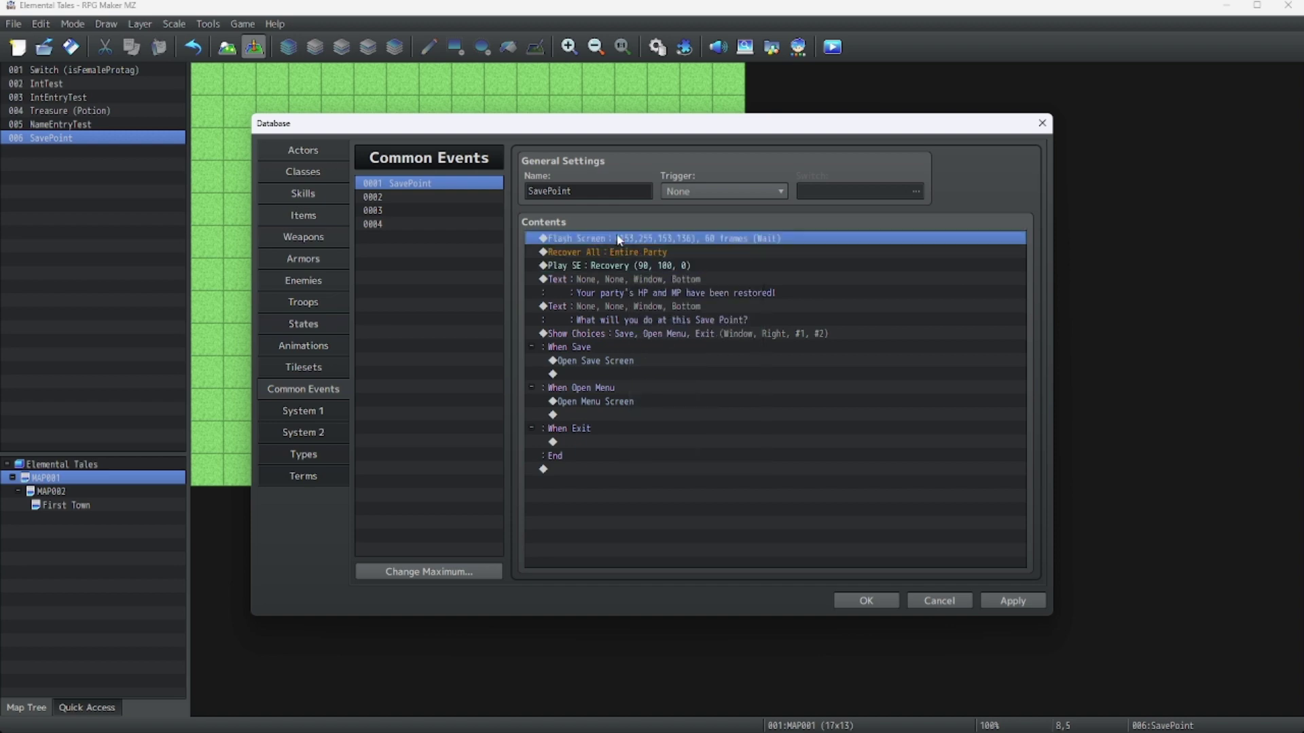
{"action": "left_click", "coordinate": [659, 317]}
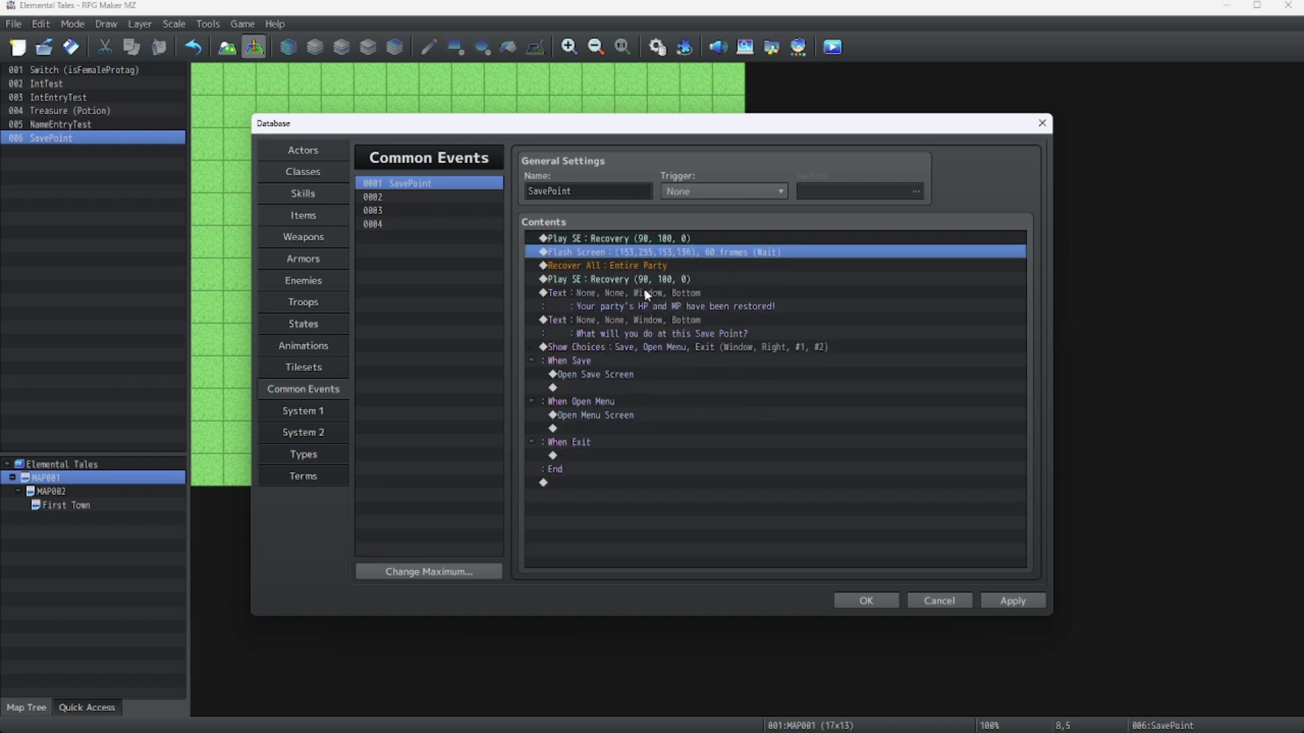
{"action": "left_click", "coordinate": [627, 279]}
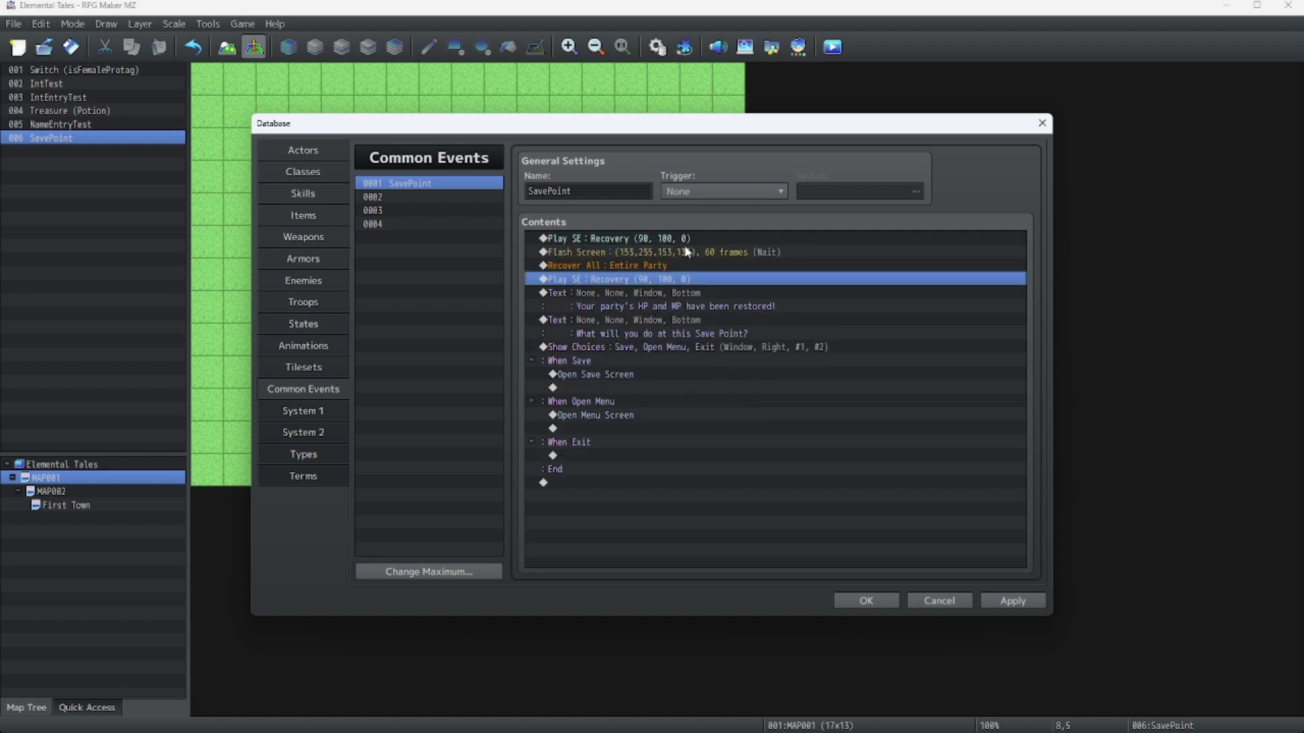
{"action": "key", "text": "Delete"}
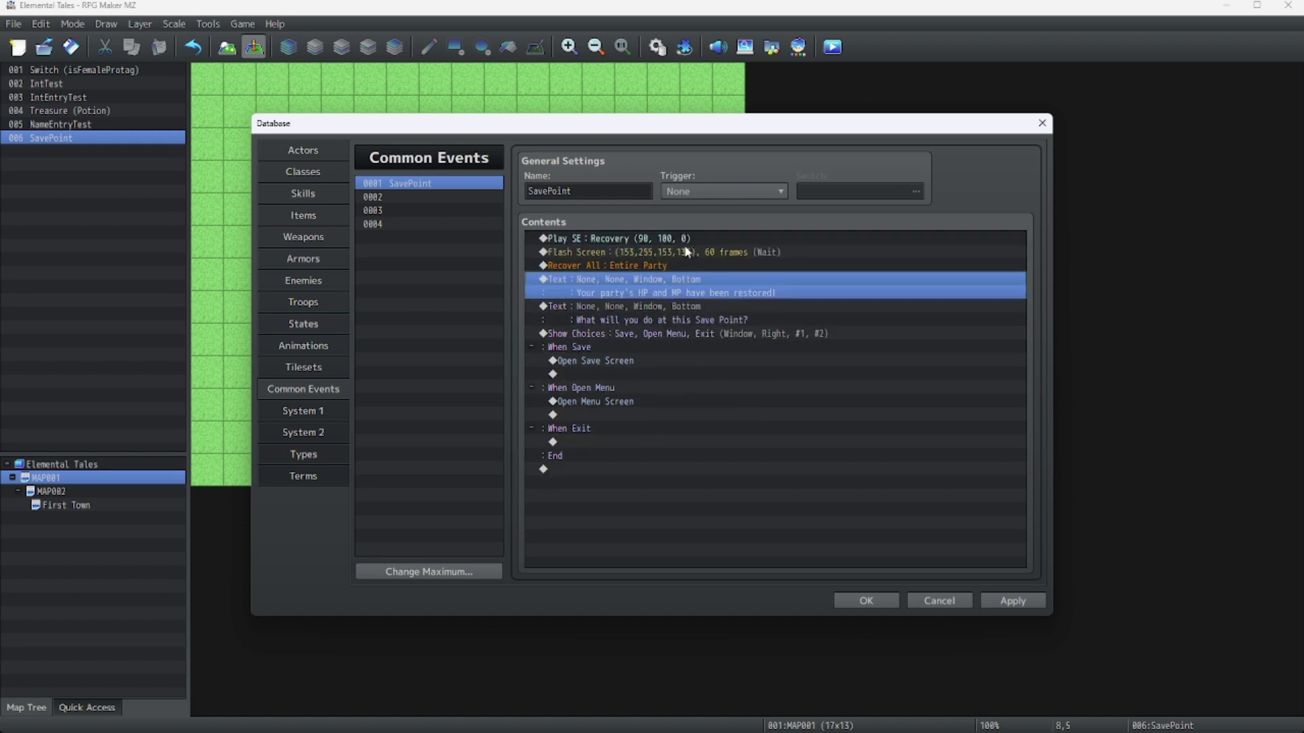
- Cut Recover All, paste it at the top of the list, and close the Database
{"action": "right_click", "coordinate": [621, 266]}
{"action": "left_click", "coordinate": [645, 315]}
{"action": "right_click", "coordinate": [629, 234]}
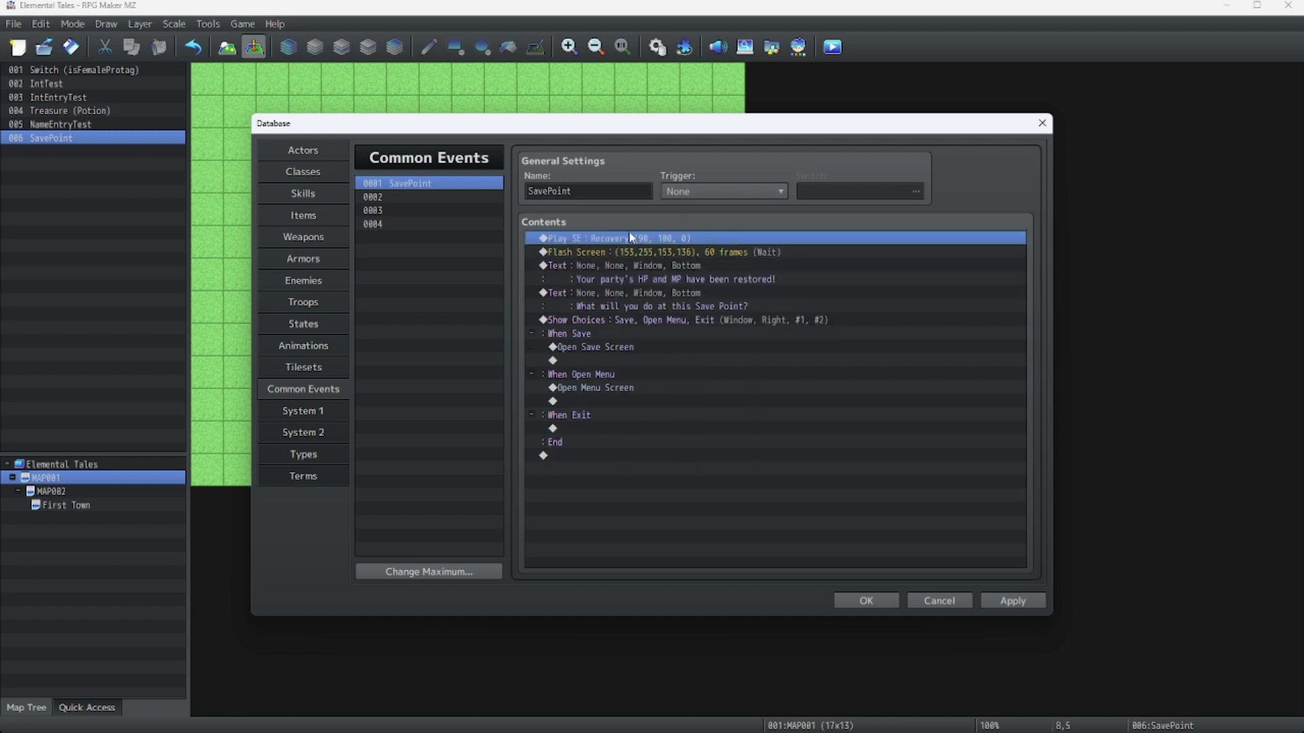
{"action": "left_click", "coordinate": [674, 312]}
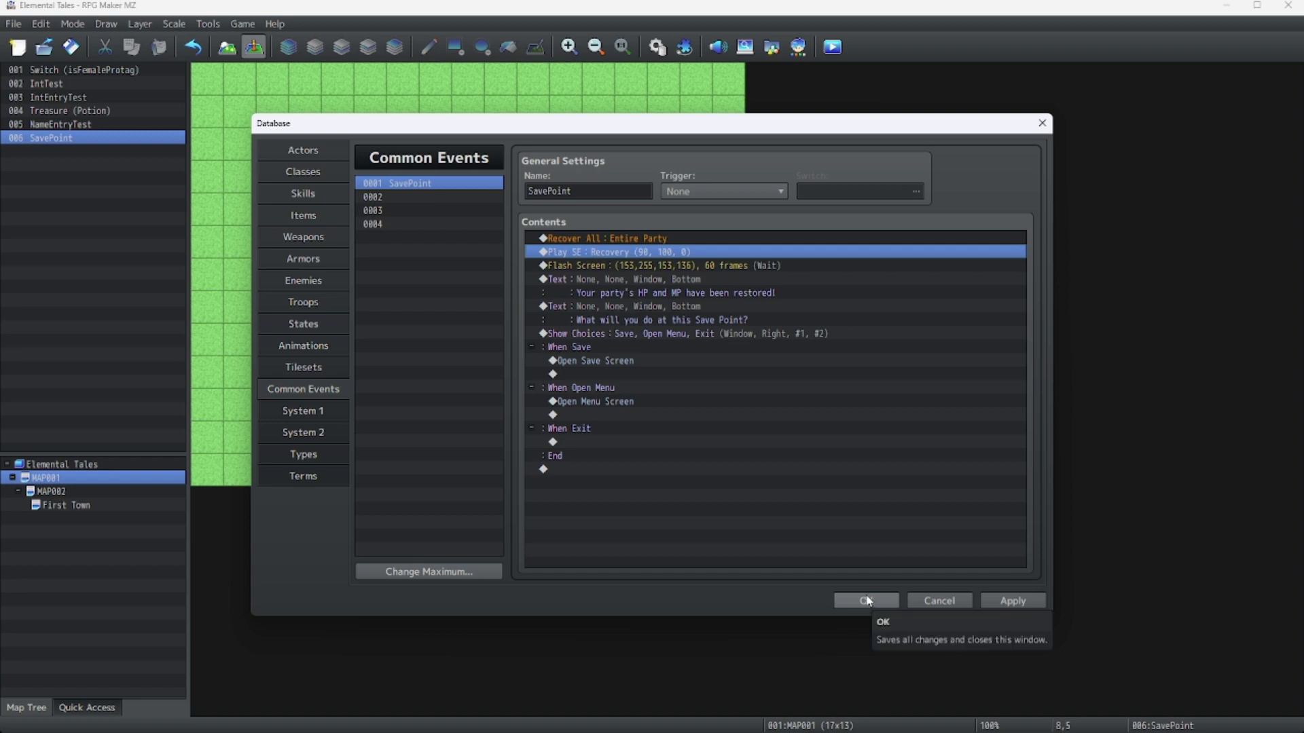
{"action": "left_click", "coordinate": [868, 600]}
- Save and playtest the save pad, pass the HP and MP message, choose Exit, then close the game
{"action": "left_click", "coordinate": [844, 51]}
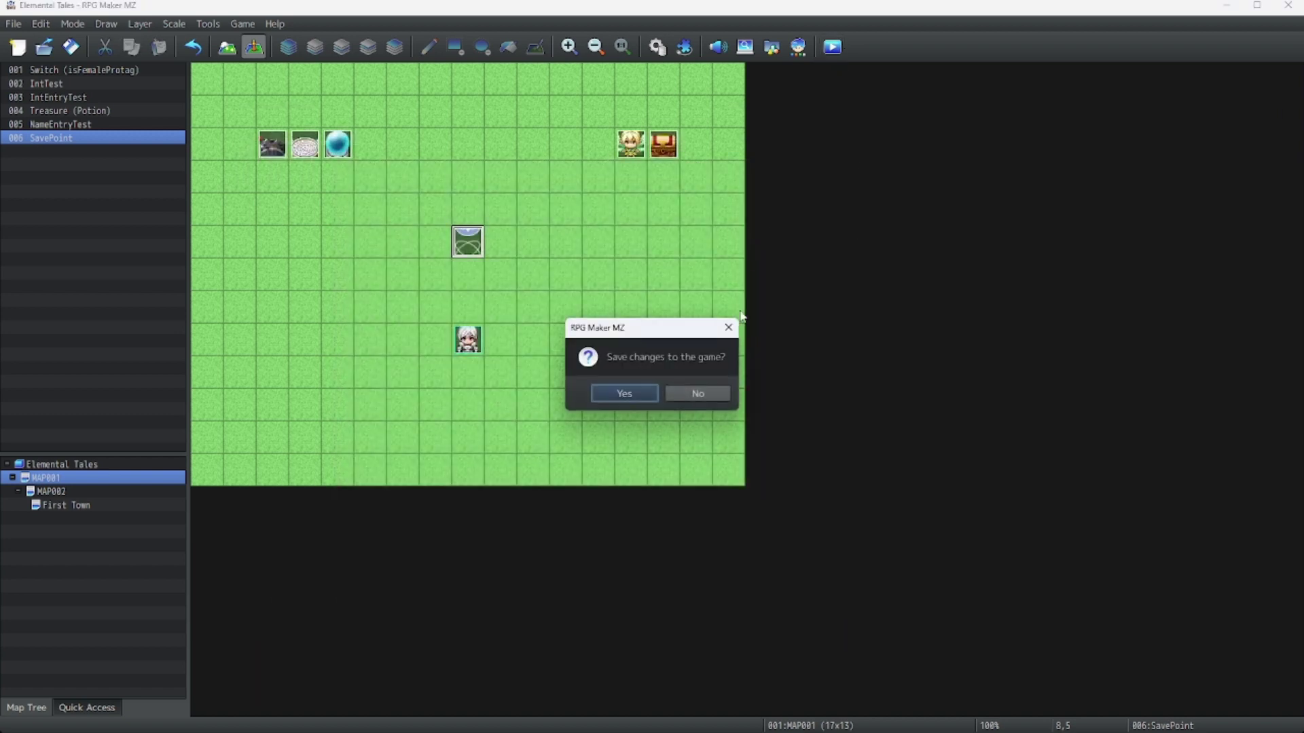
{"action": "left_click", "coordinate": [632, 394]}
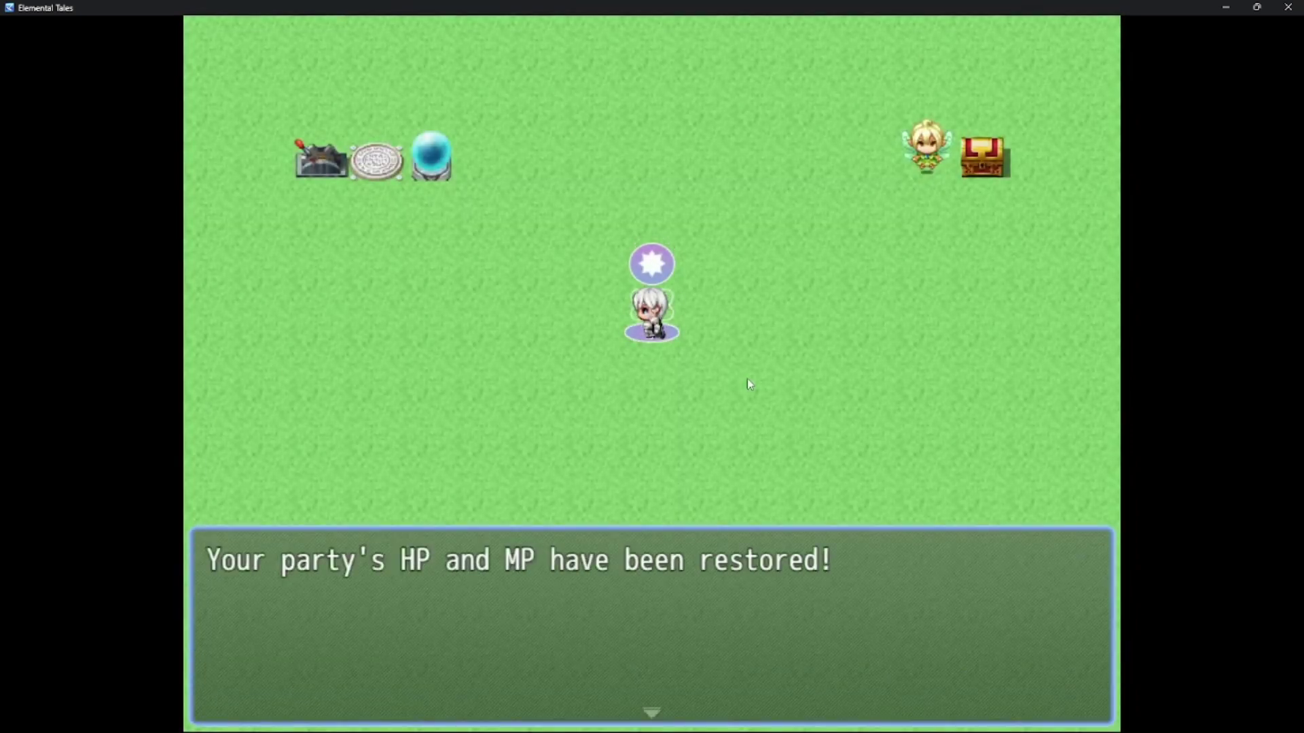
{"action": "key", "text": "Return"}
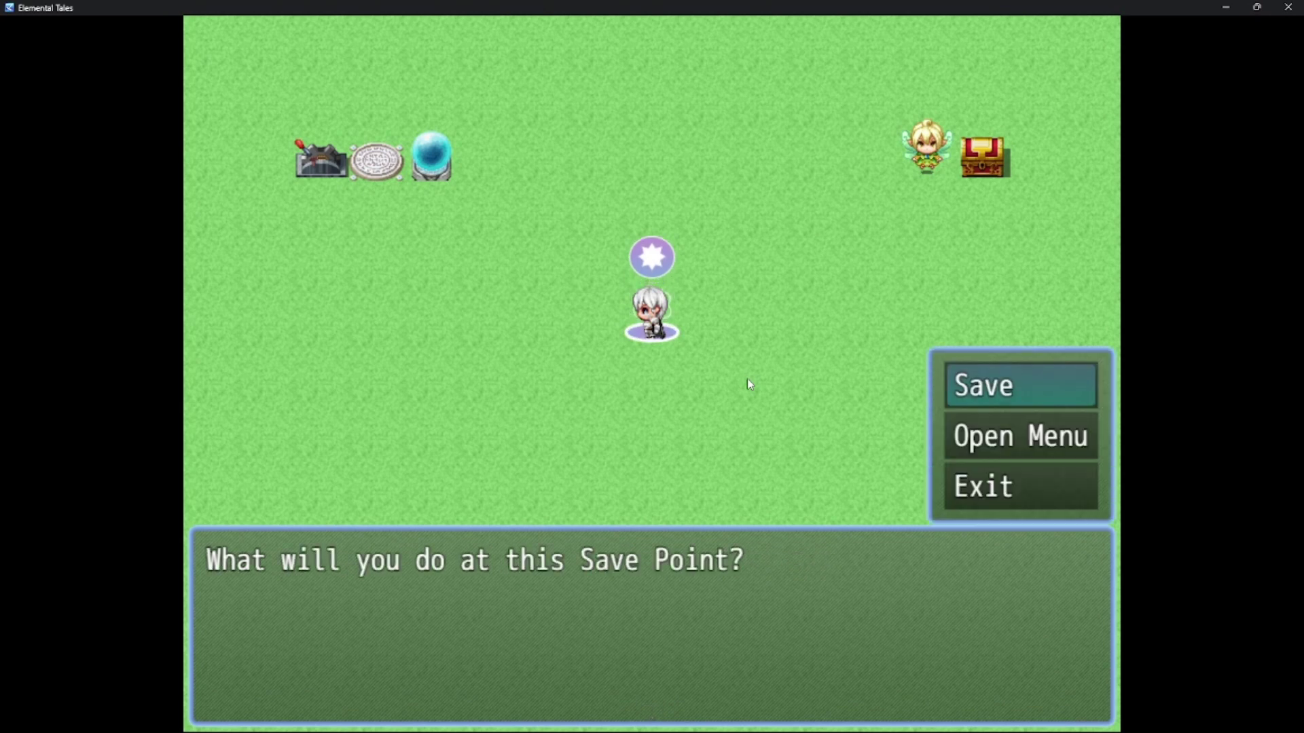
{"action": "left_click", "coordinate": [1019, 486]}
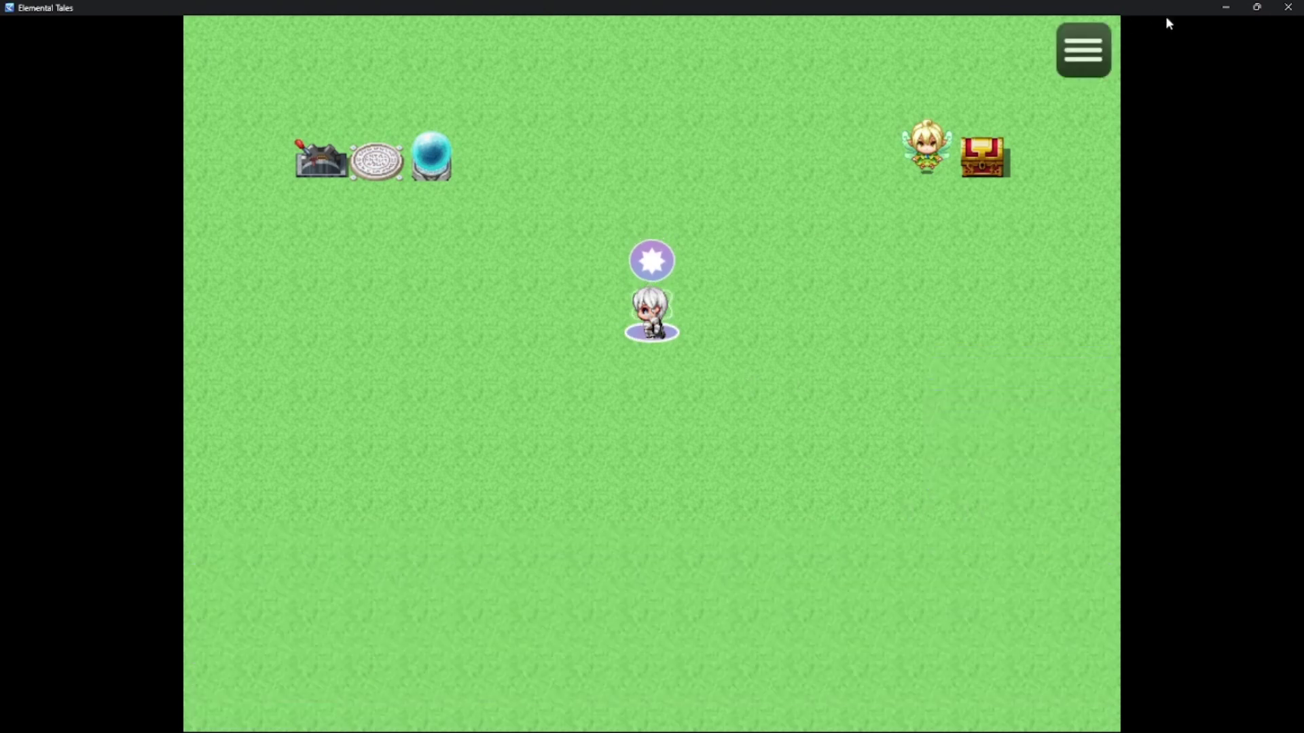
{"action": "left_click", "coordinate": [1284, 7]}
- Raise the SavePoint Flash Screen intensity to 187
{"action": "left_click", "coordinate": [657, 46]}
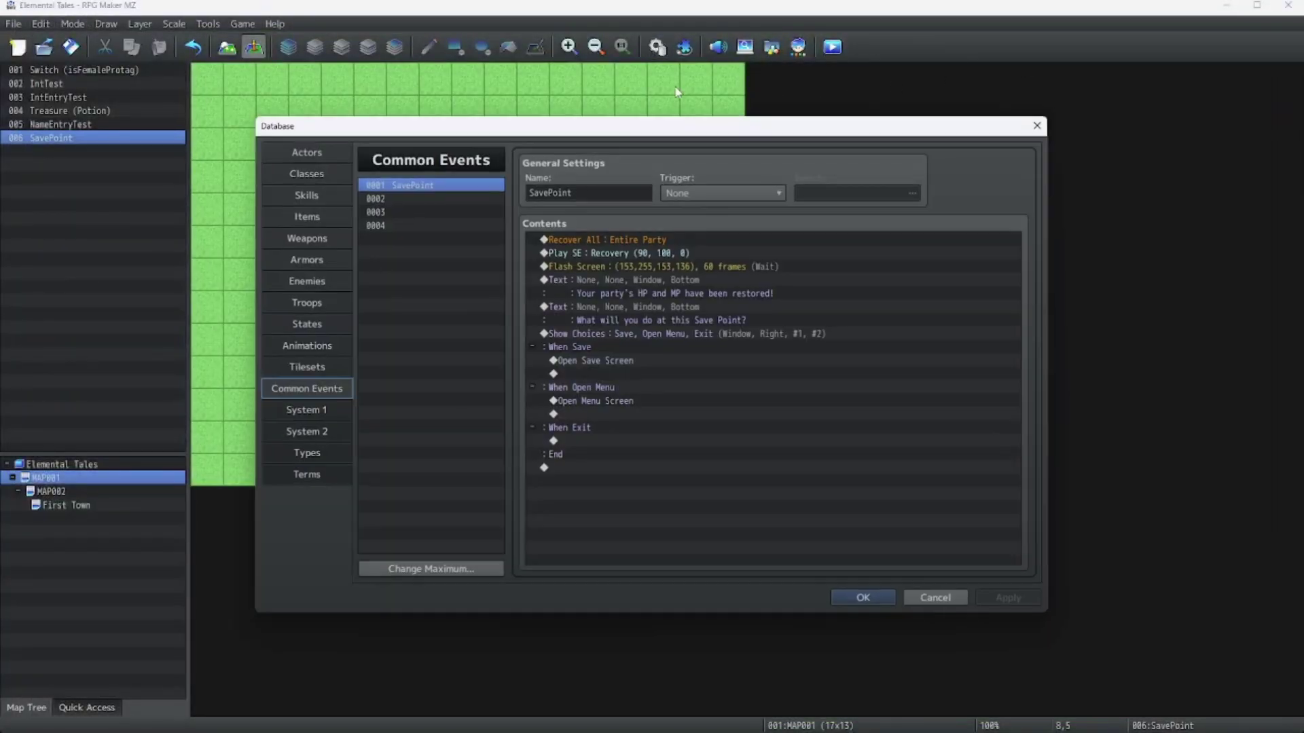
{"action": "left_click", "coordinate": [657, 265]}
{"action": "right_click", "coordinate": [656, 265]}
{"action": "left_click", "coordinate": [686, 282]}
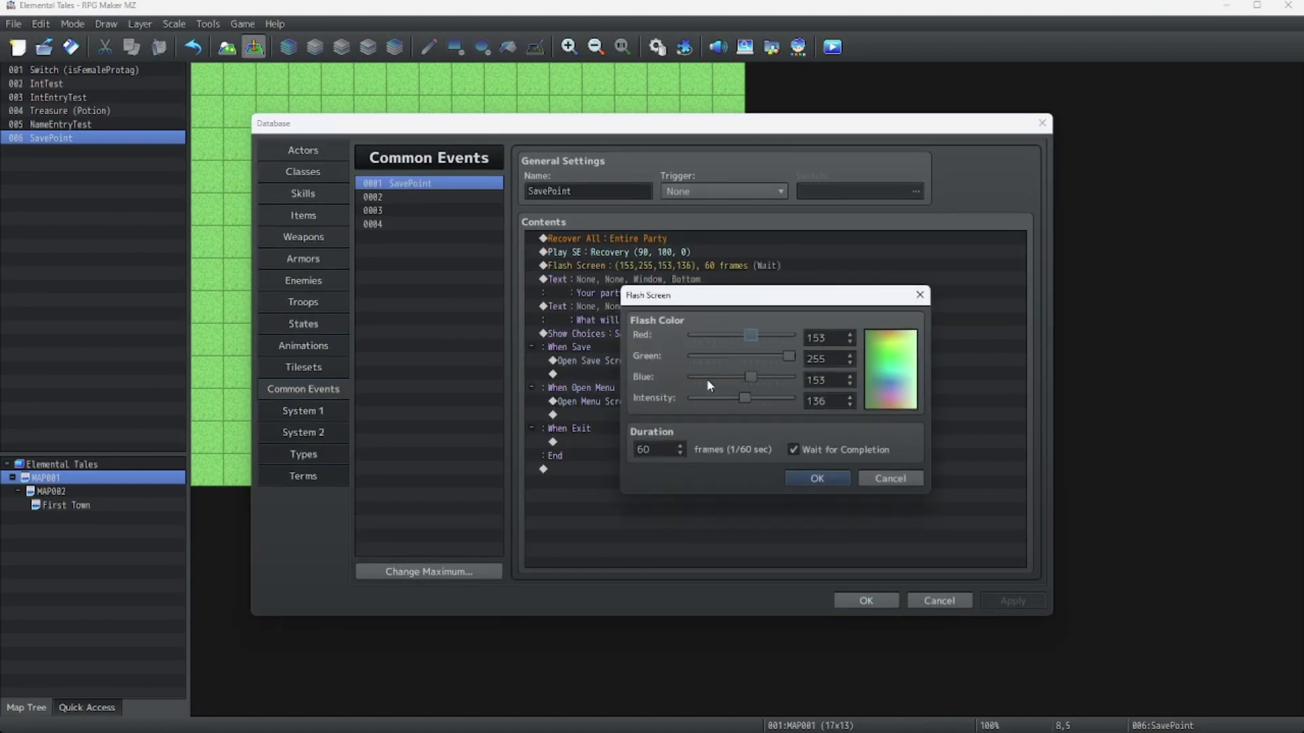
{"action": "left_click_drag", "start_coordinate": [744, 398], "coordinate": [769, 402]}
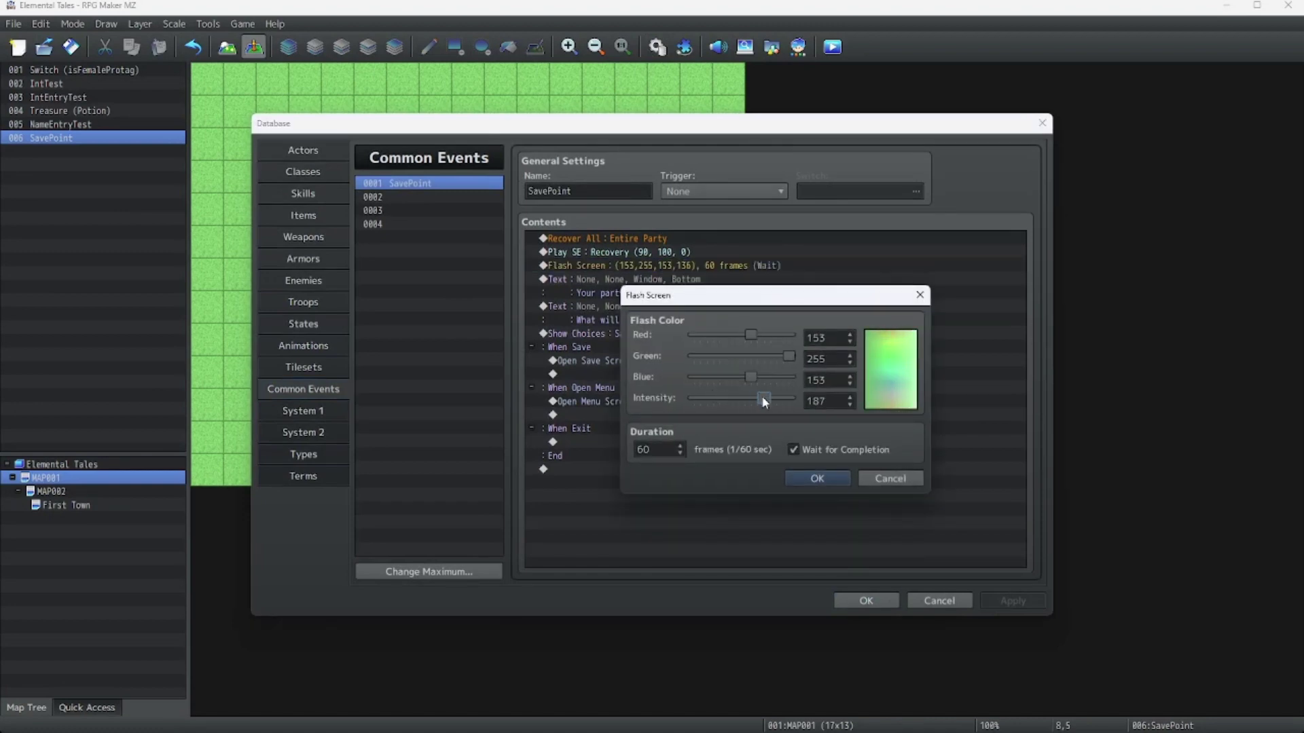
{"action": "left_click", "coordinate": [817, 478]}
- Close the Database, save the changes and launch a new playtest
{"action": "left_click", "coordinate": [883, 602]}
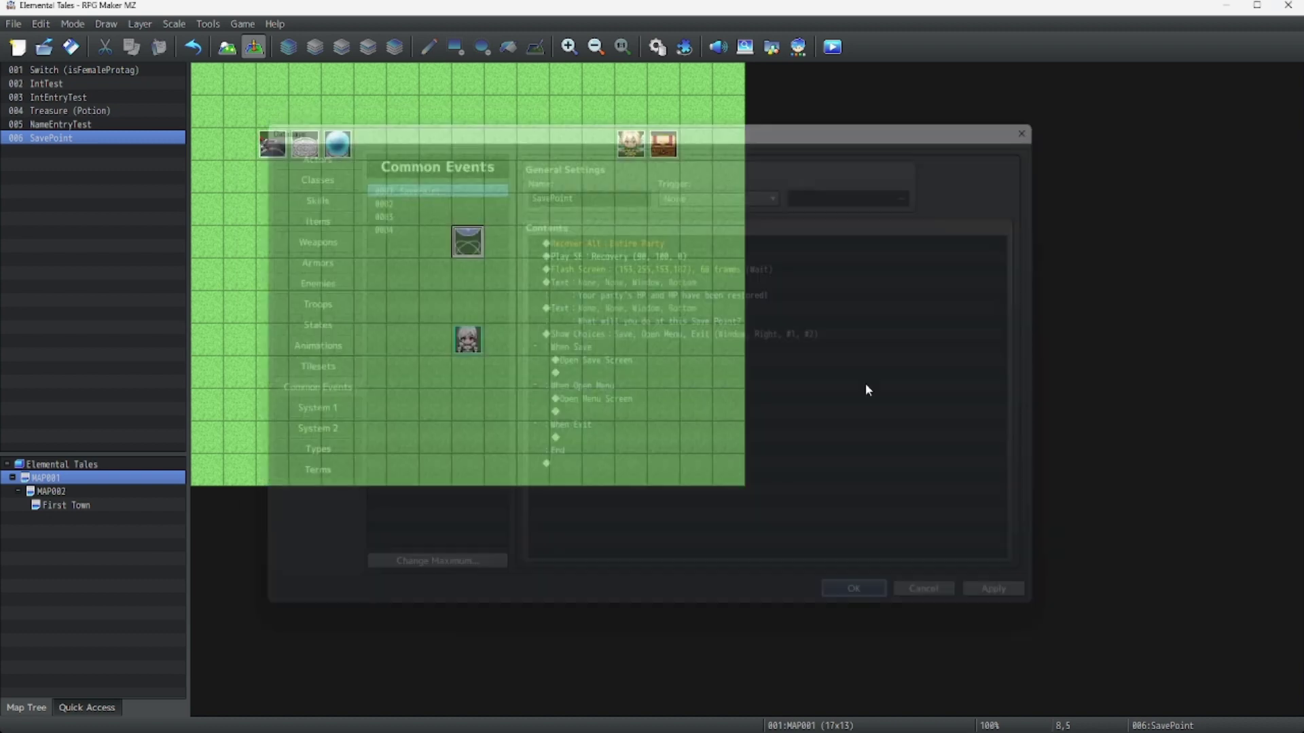
{"action": "left_click", "coordinate": [833, 46]}
{"action": "left_click", "coordinate": [624, 394]}
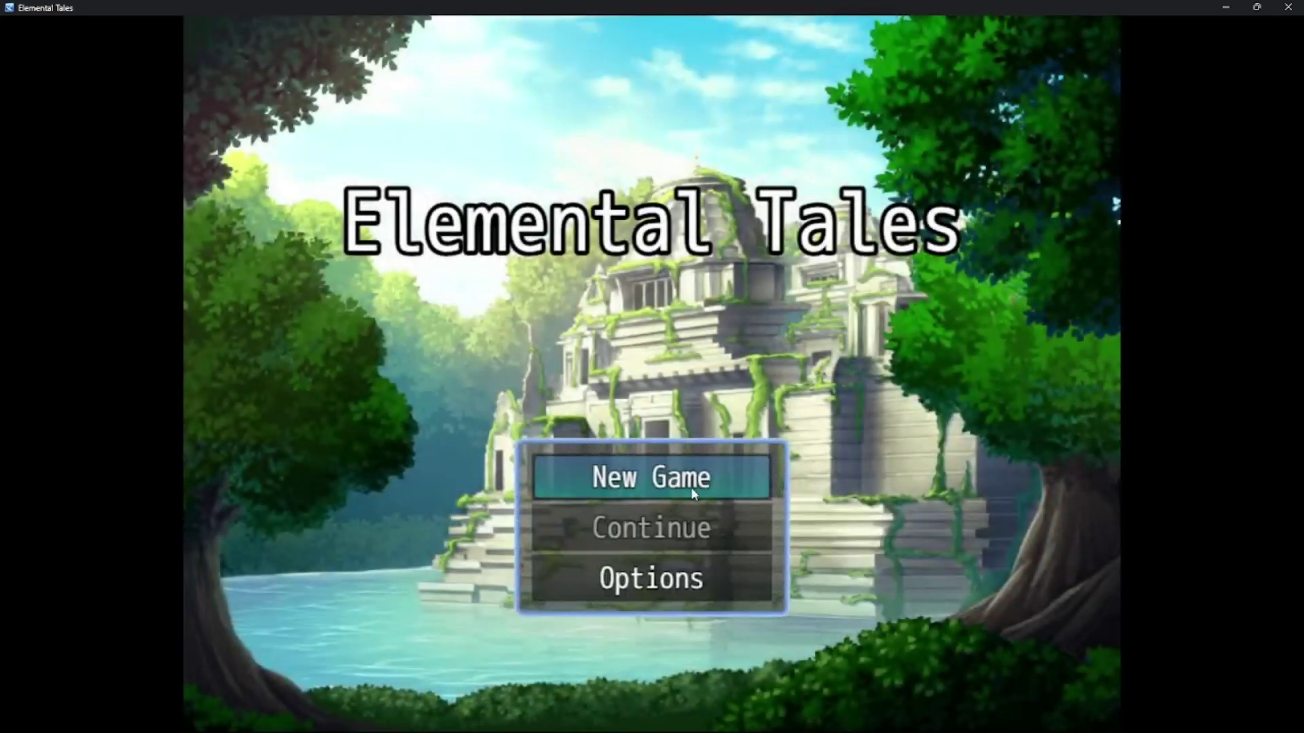
- Start a New Game, trigger the save pad, choose Open Menu, then close the menu
{"action": "left_click", "coordinate": [691, 479]}
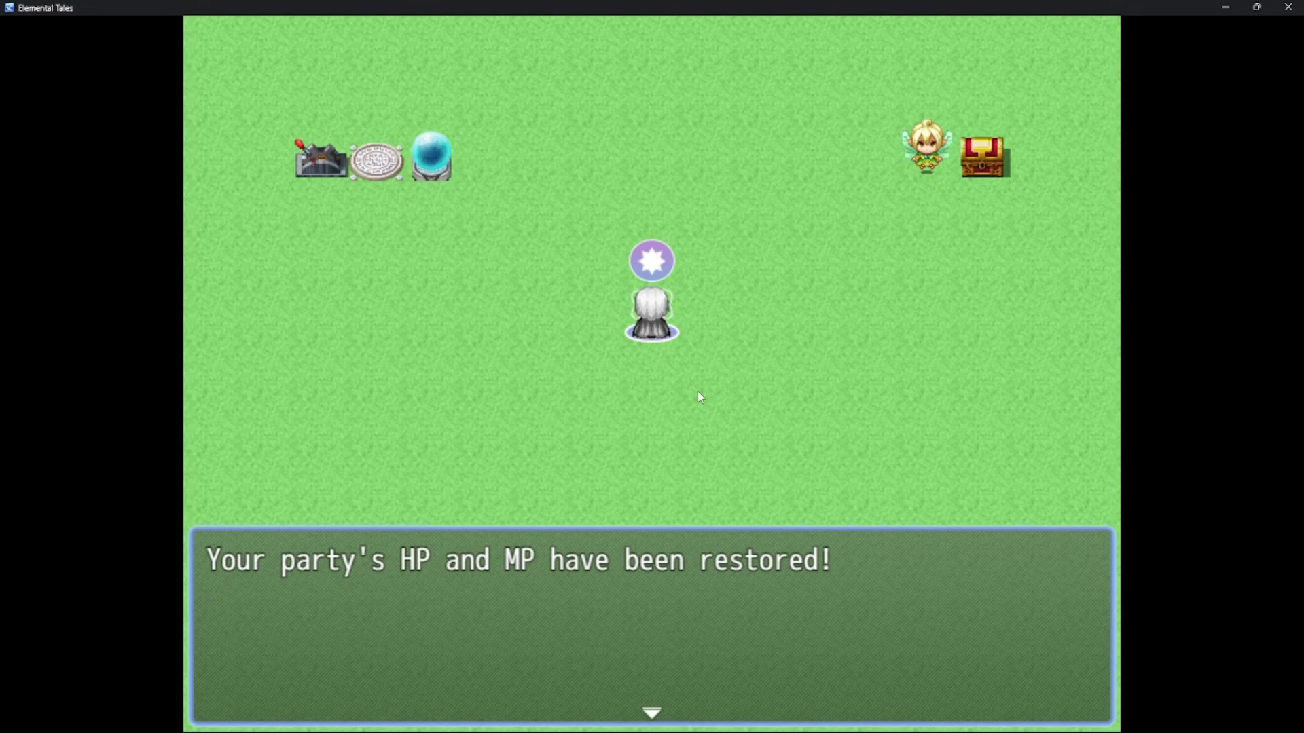
{"action": "key", "text": "Return"}
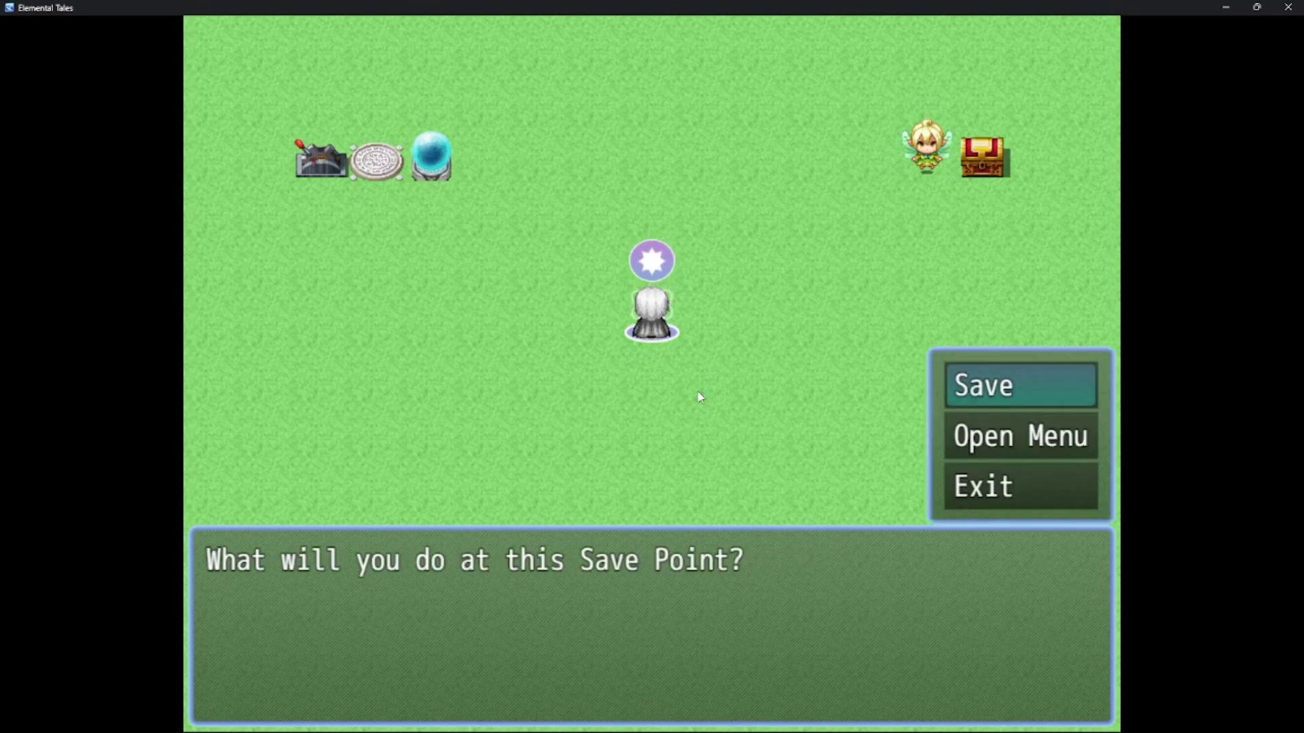
{"action": "key", "text": "Down"}
{"action": "key", "text": "Down"}
{"action": "key", "text": "Up"}
{"action": "key", "text": "Return"}
{"action": "key", "text": "Escape"}
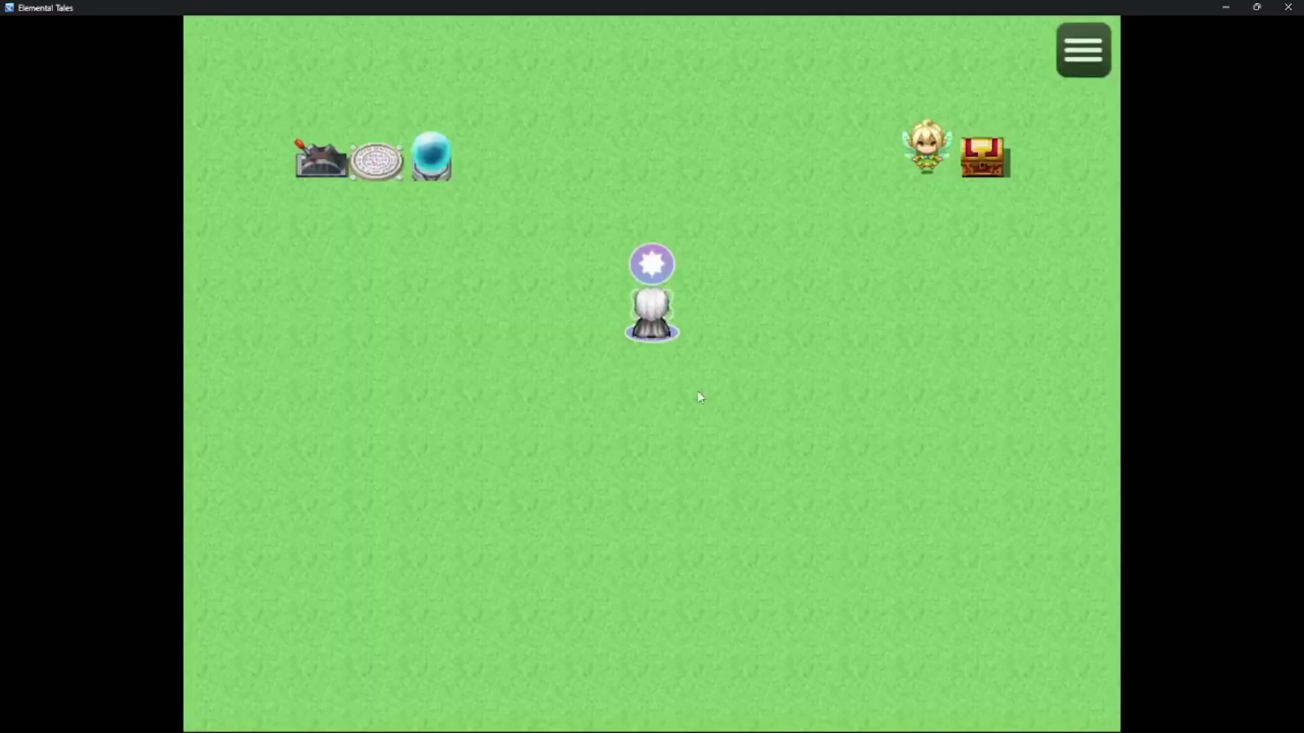
- Walk briefly, then end the game via the main menu's Game End > To Title
{"action": "key", "text": "Right"}
{"action": "key", "text": "Right"}
{"action": "key", "text": "Left"}
{"action": "key", "text": "Escape"}
{"action": "key", "text": "Up"}
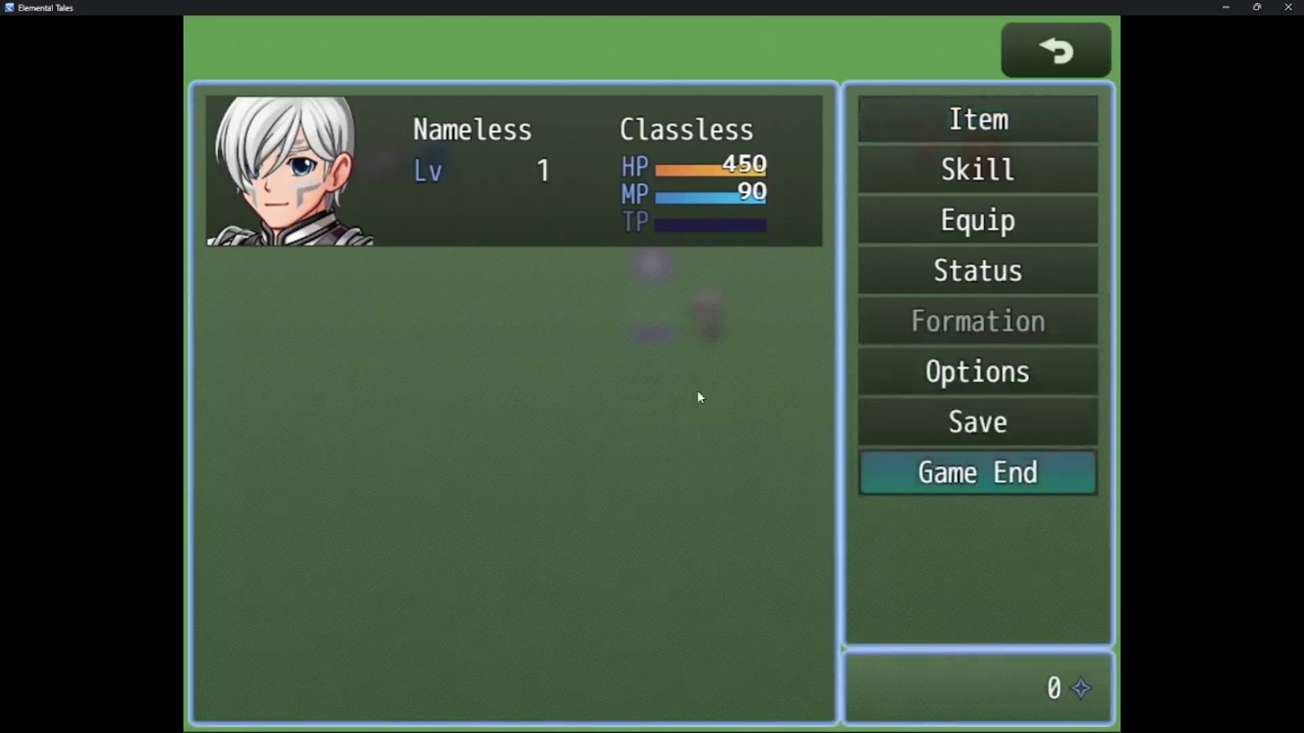
{"action": "key", "text": "Return"}
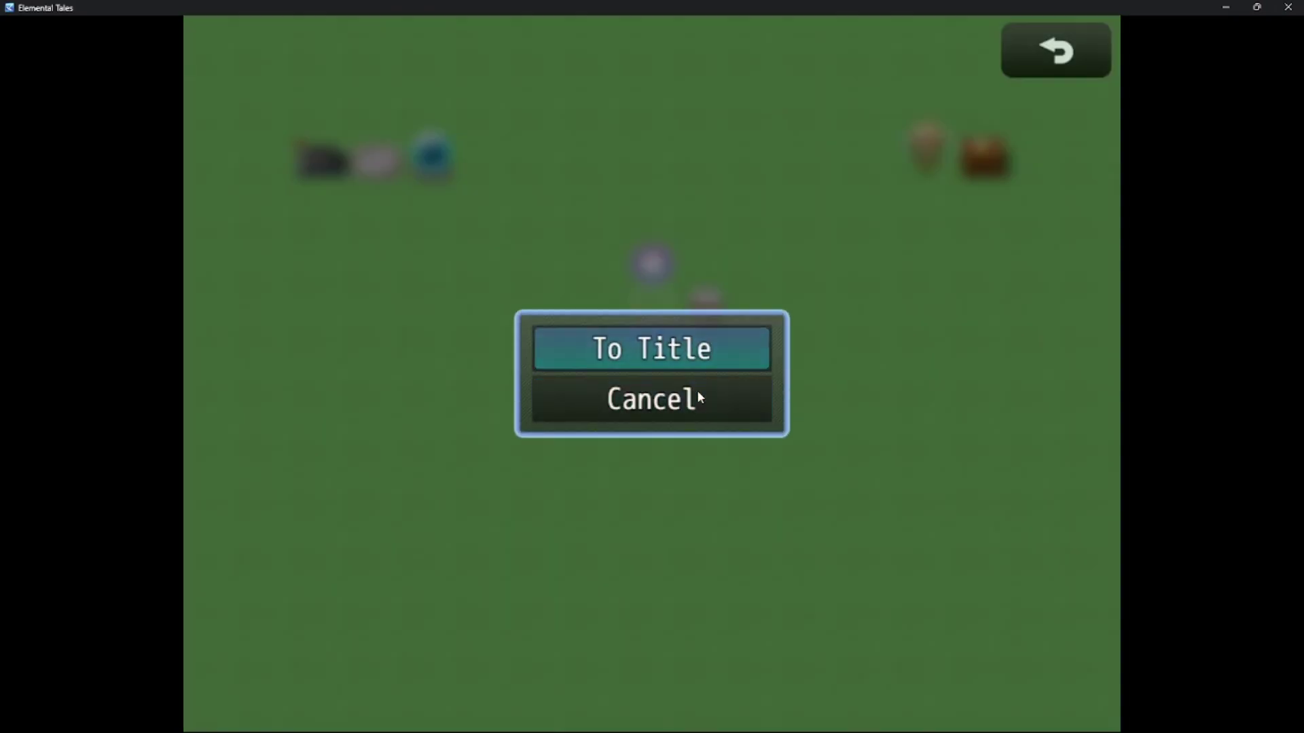
{"action": "key", "text": "Return"}
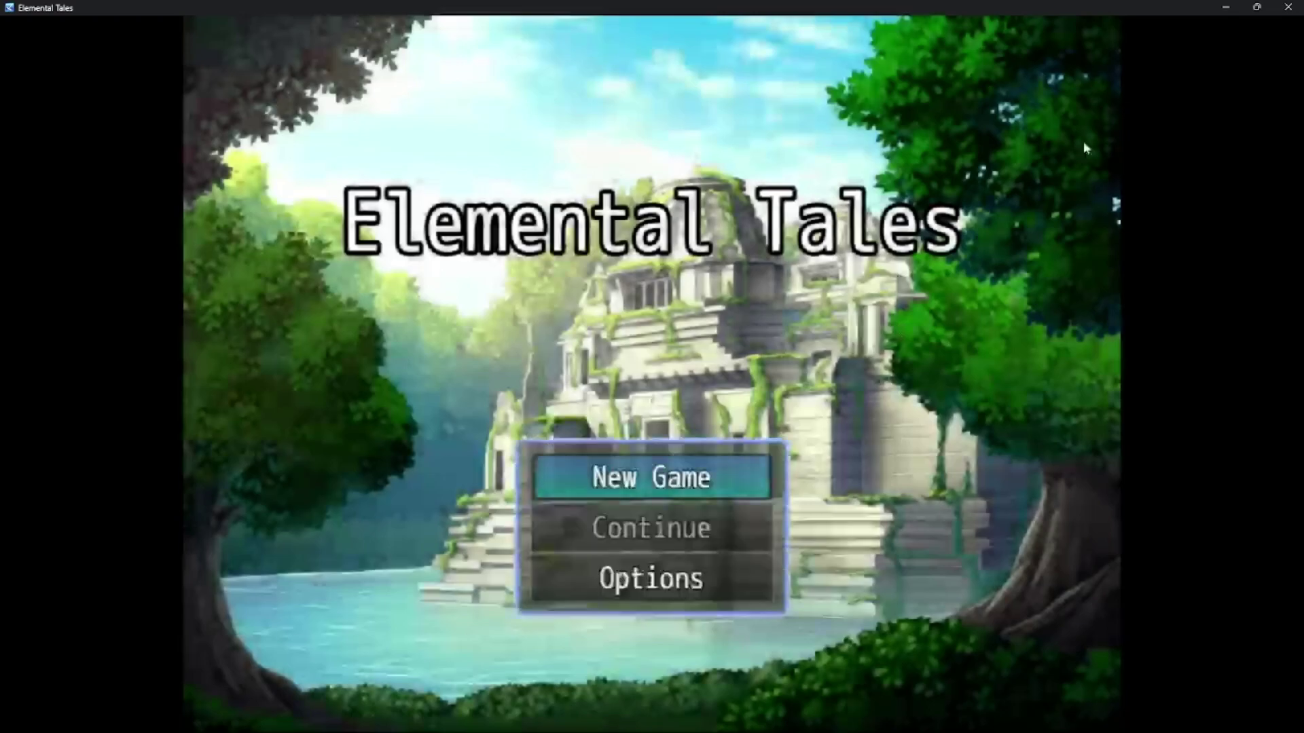
- Close the Elemental Tales playtest window to return to MAP001 in the editor
{"action": "left_click", "coordinate": [1288, 7]}
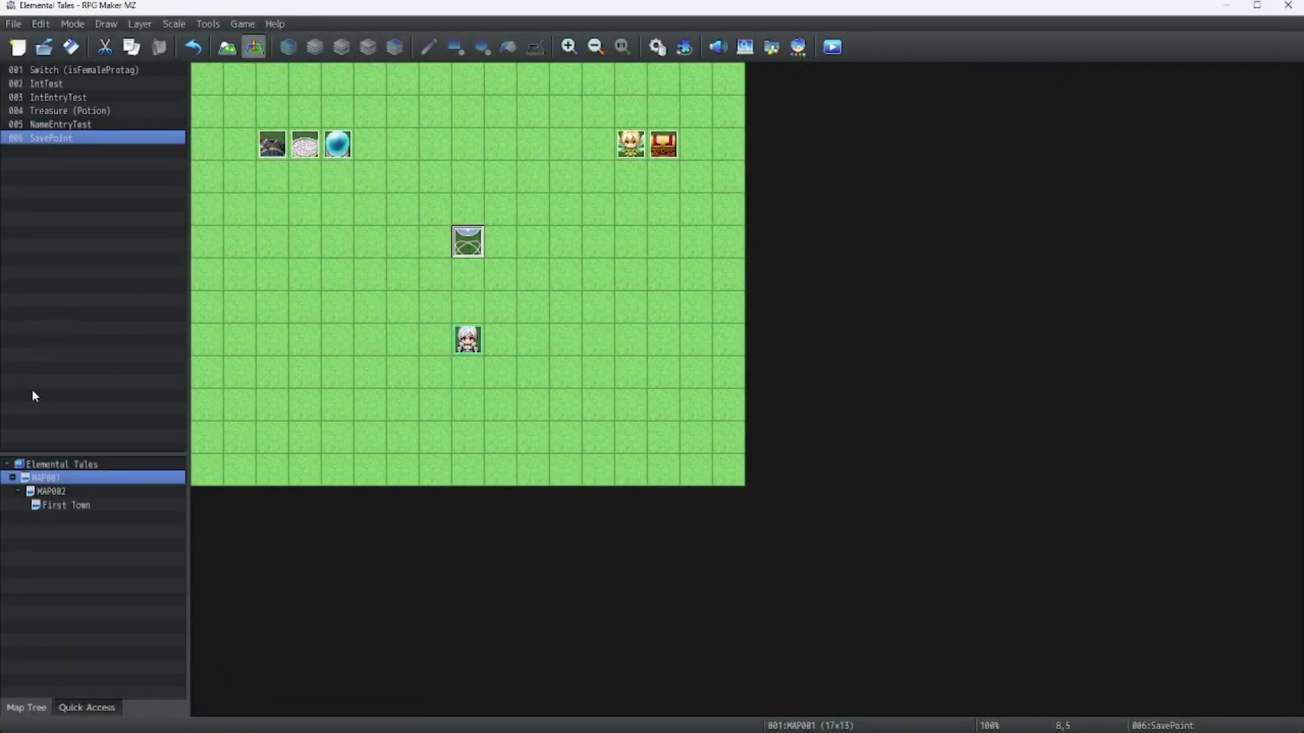